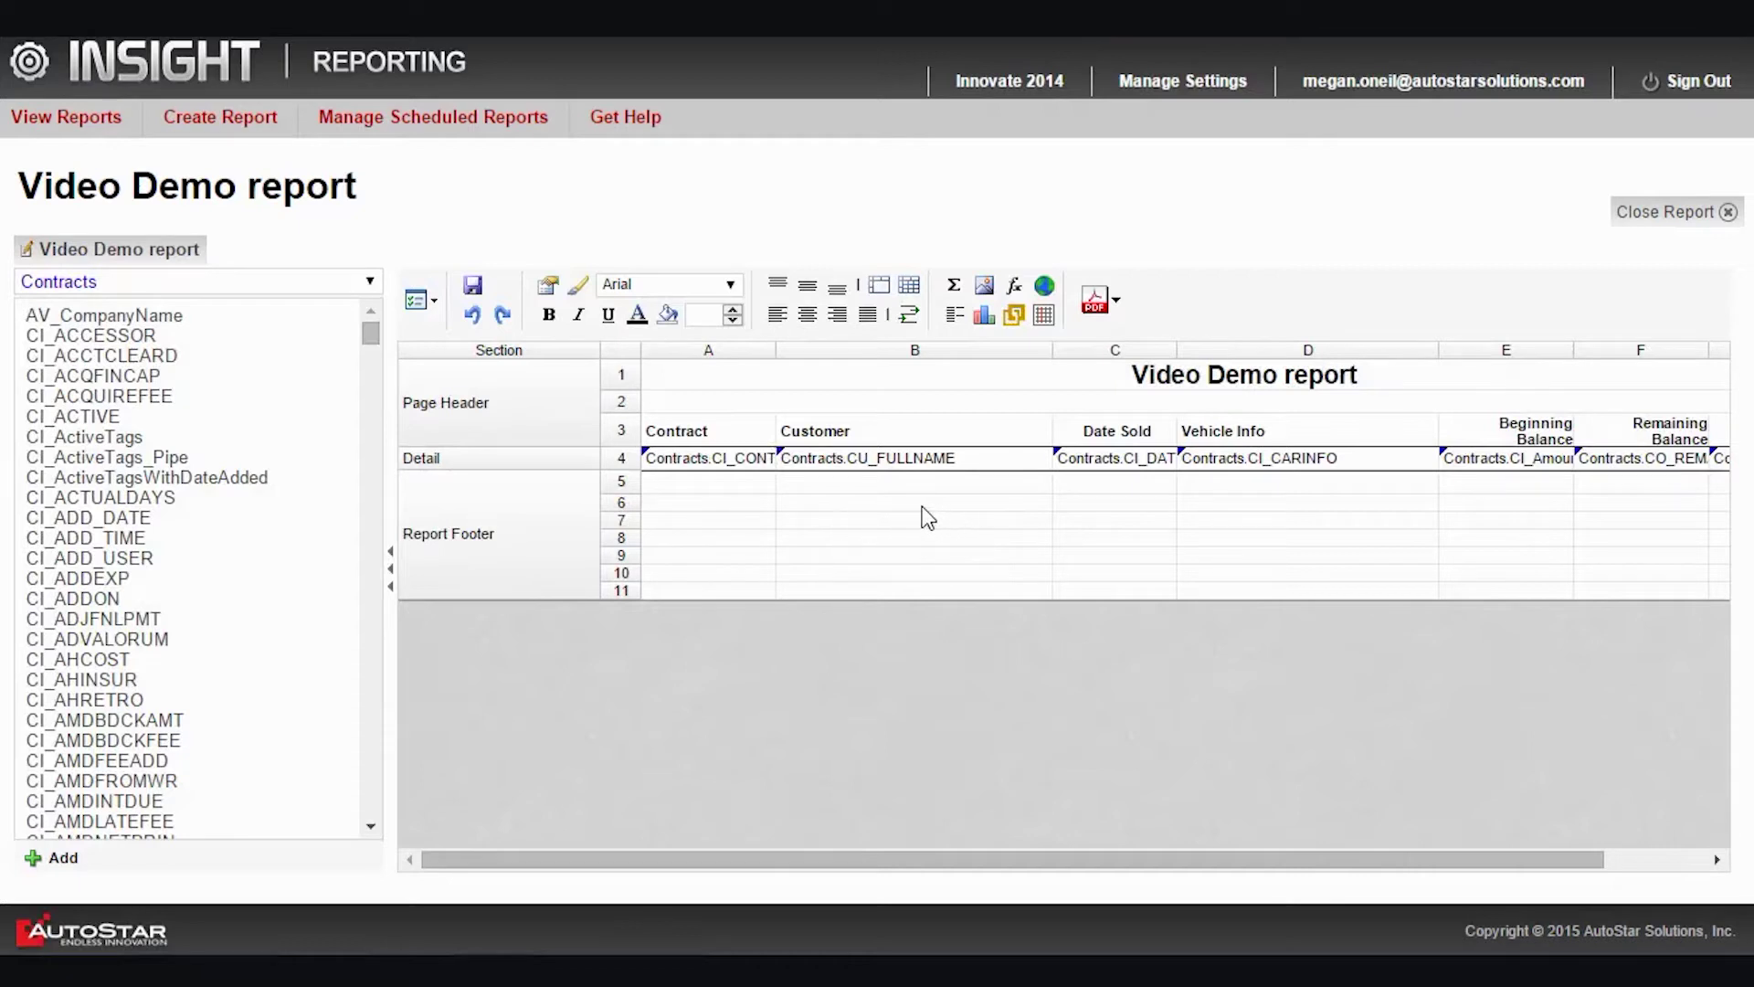
# Enter the labels Count, Beginning Balance and Remaining Balance in cells B7, B8 and B9 of the report footer
pyautogui.click(990, 523)
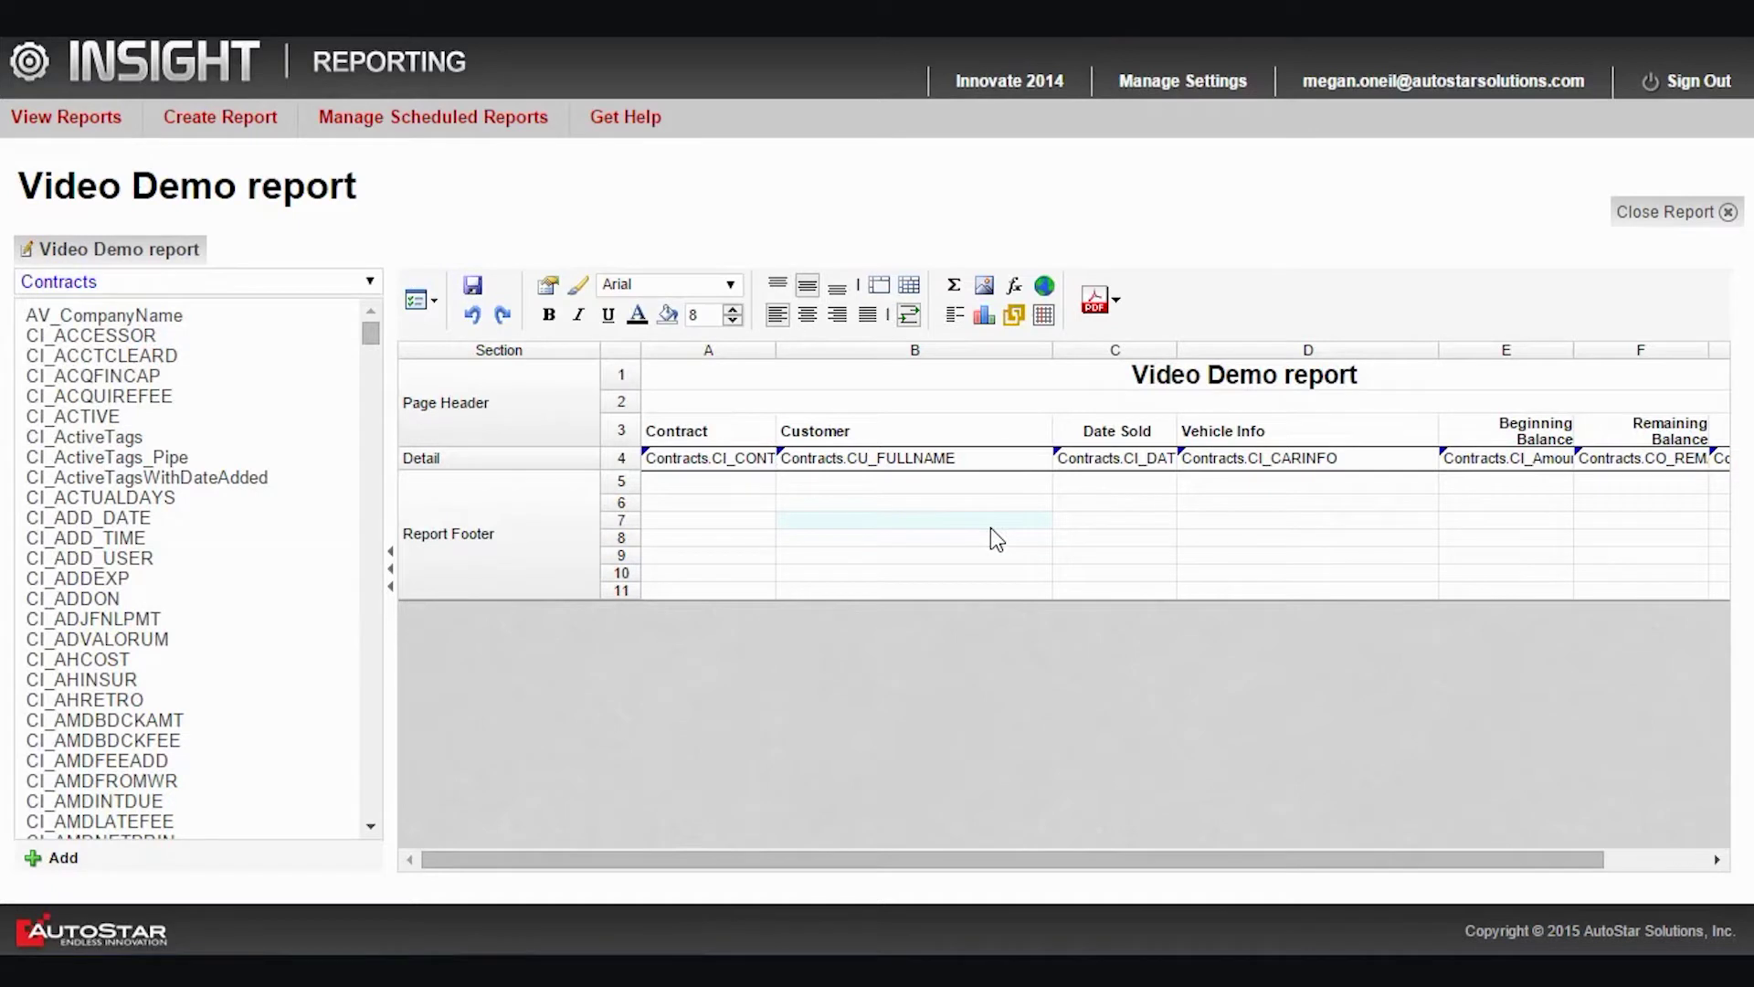
pyautogui.write('Count')
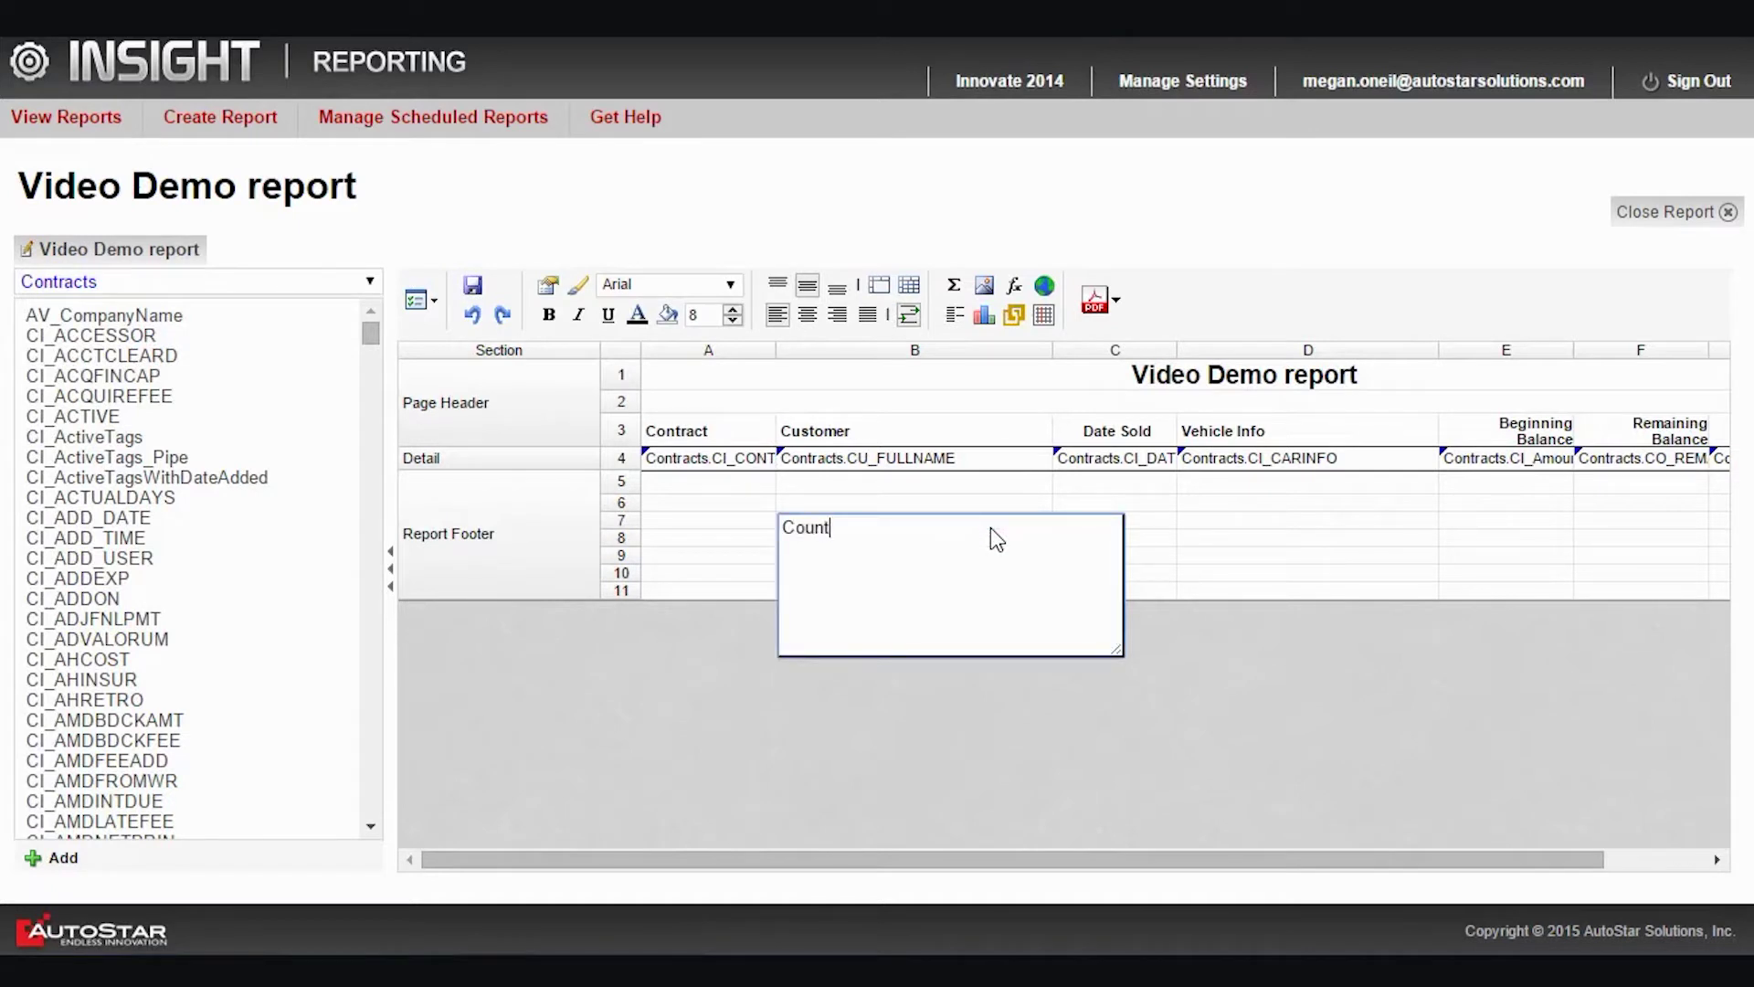
pyautogui.click(1169, 557)
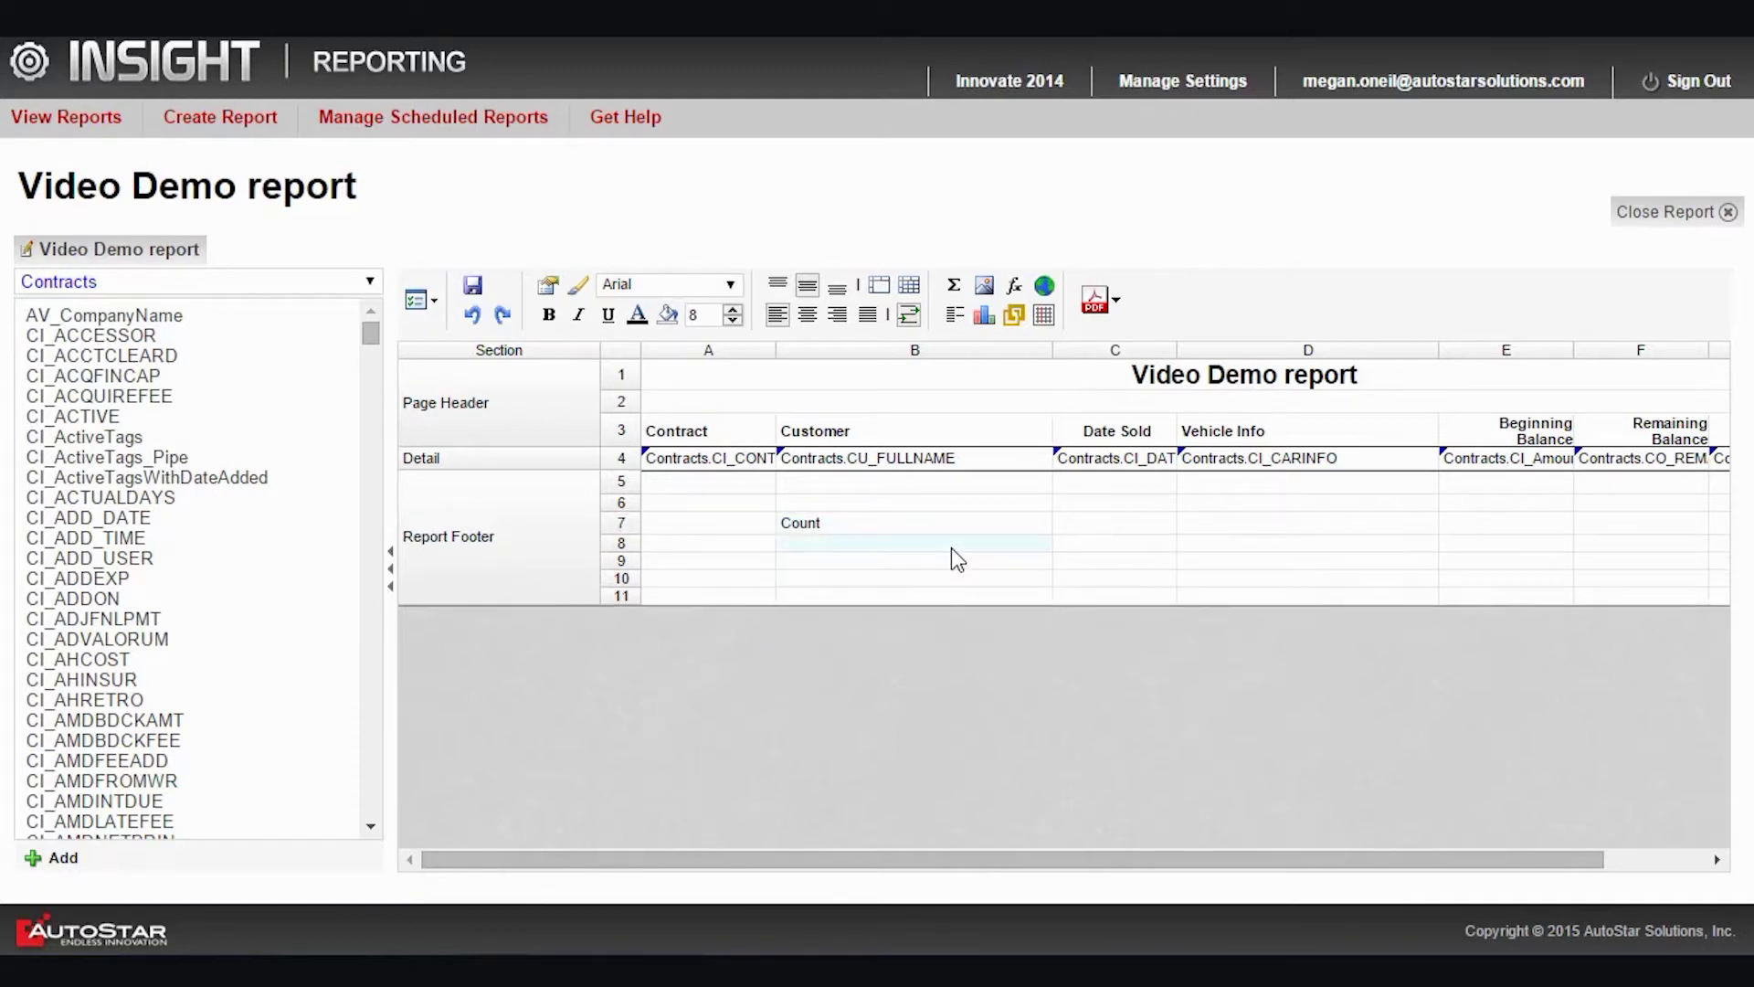
pyautogui.write('Bug')
pyautogui.press('BackSpace')
pyautogui.press('BackSpace')
pyautogui.write('eginning ')
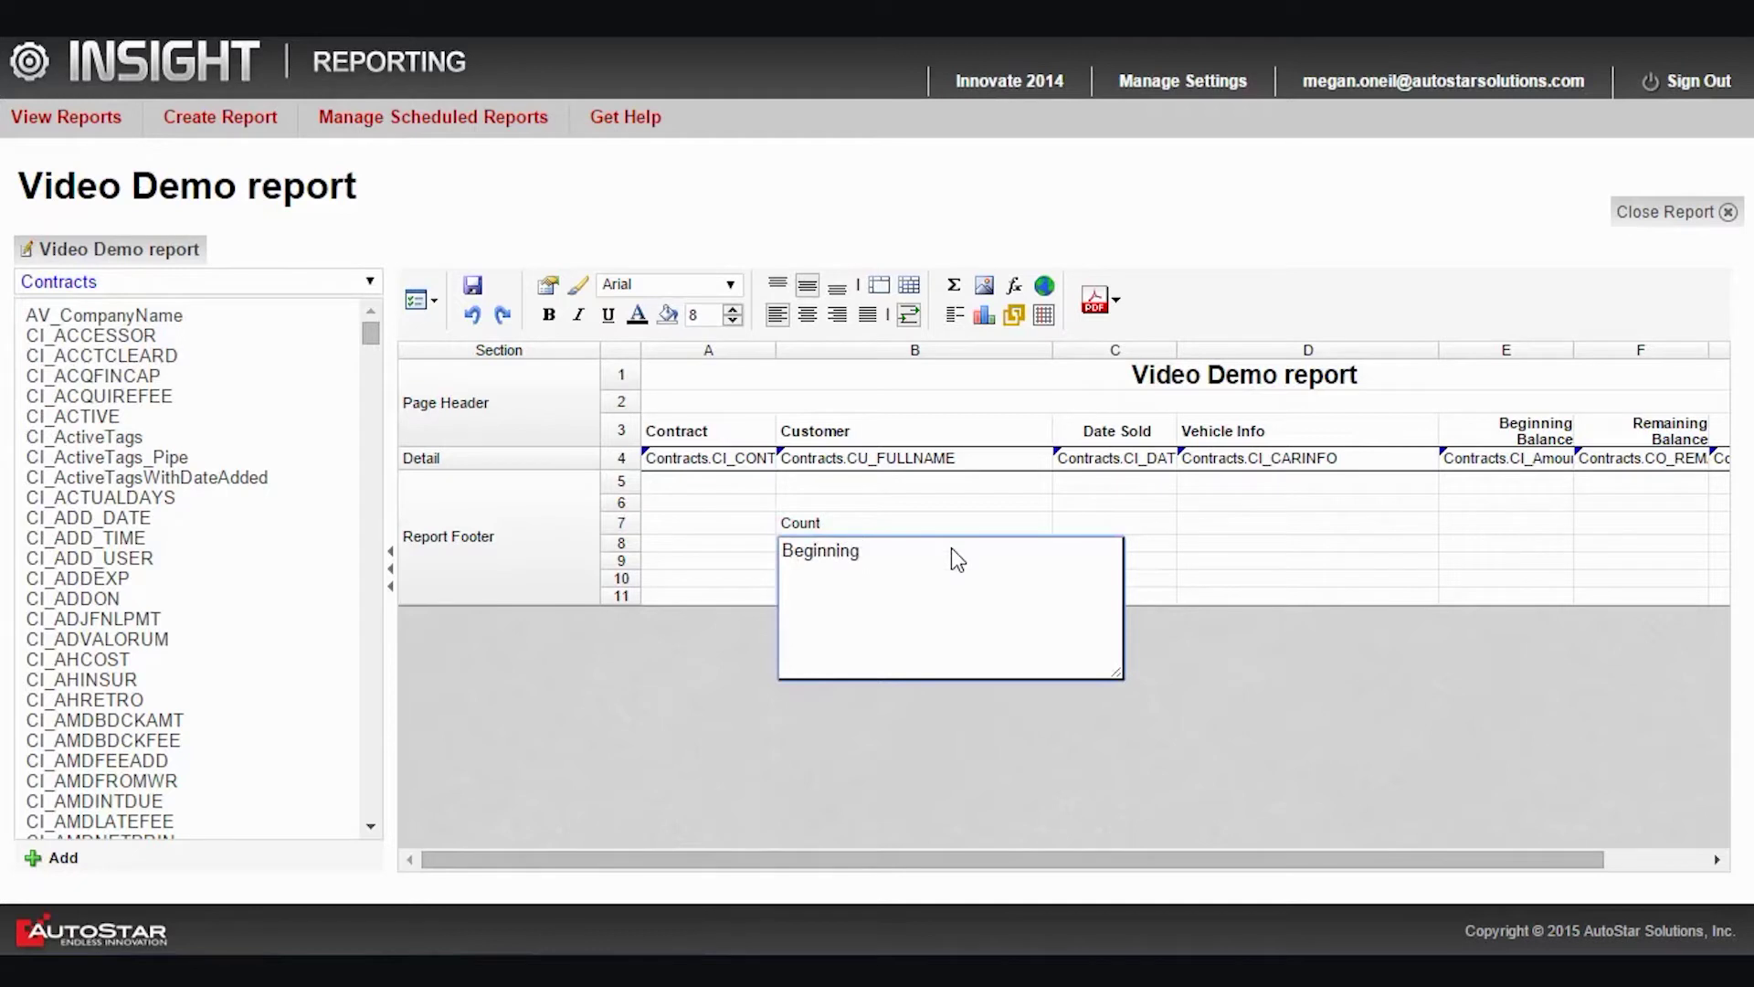
pyautogui.write('Balance')
pyautogui.click(1190, 546)
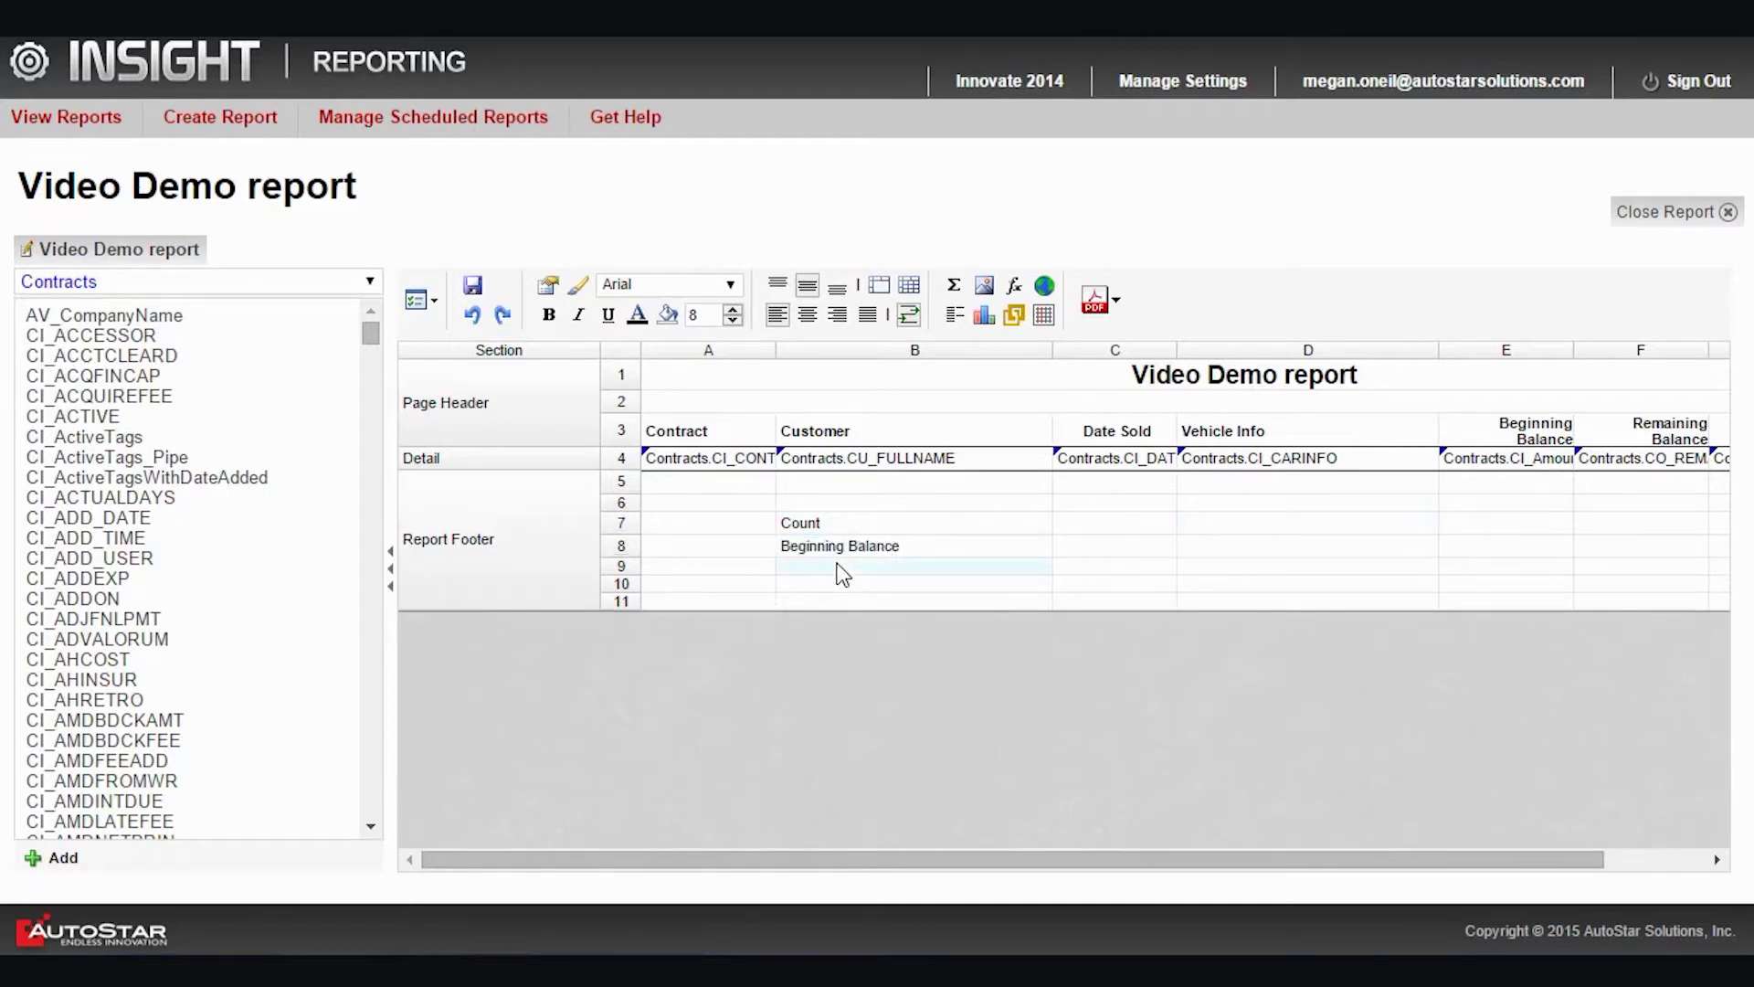
pyautogui.write('Remaining ')
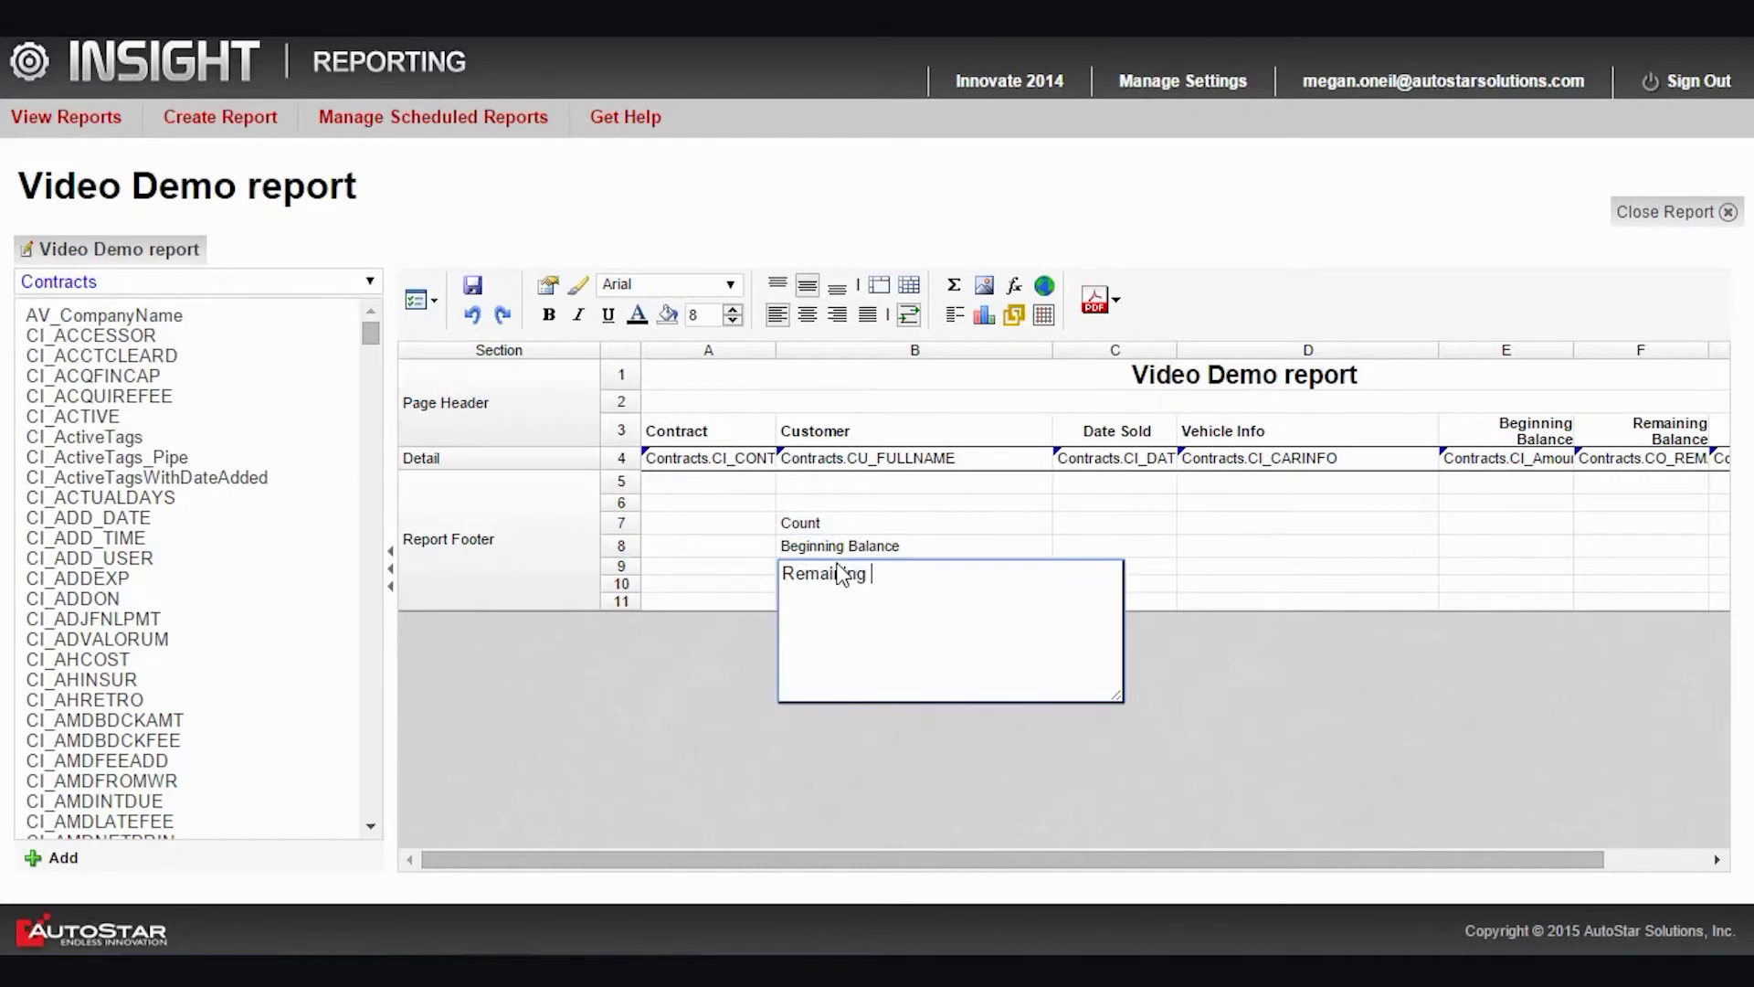
pyautogui.write('Balance')
# Right-align the three report footer labels in cells B7 to B9
pyautogui.click(909, 526)
pyautogui.keyDown('shift'); pyautogui.click(930, 570); pyautogui.keyUp('shift')
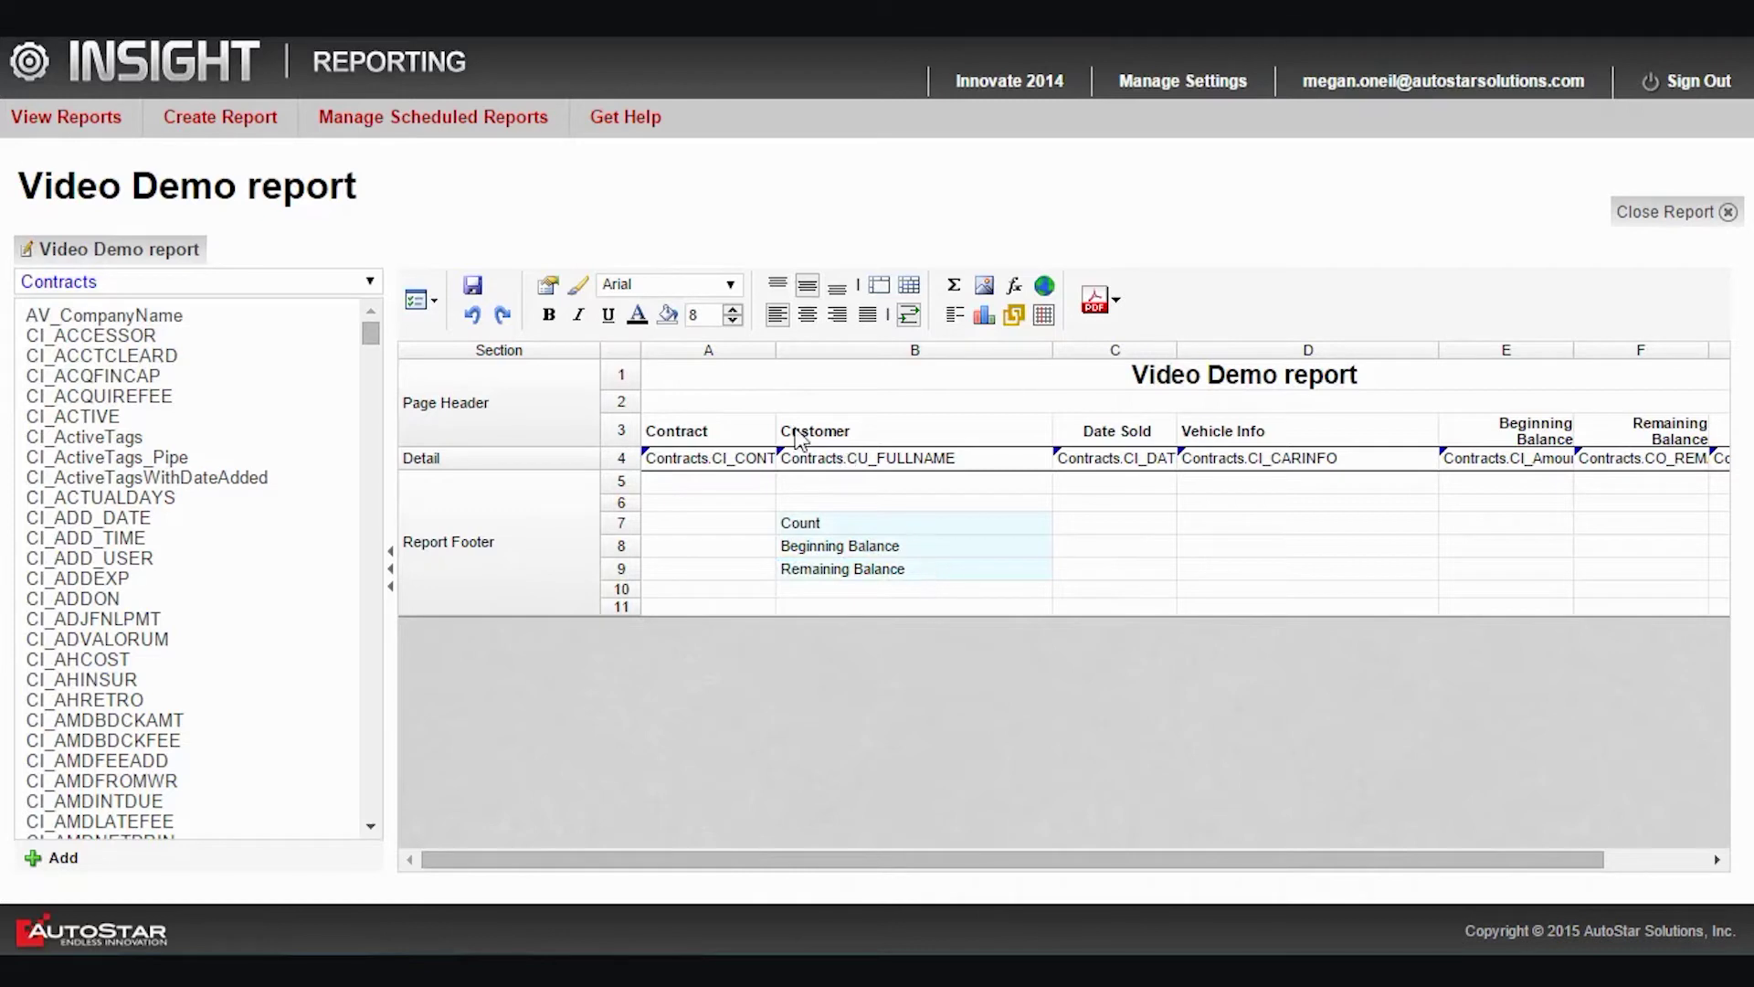
pyautogui.click(838, 318)
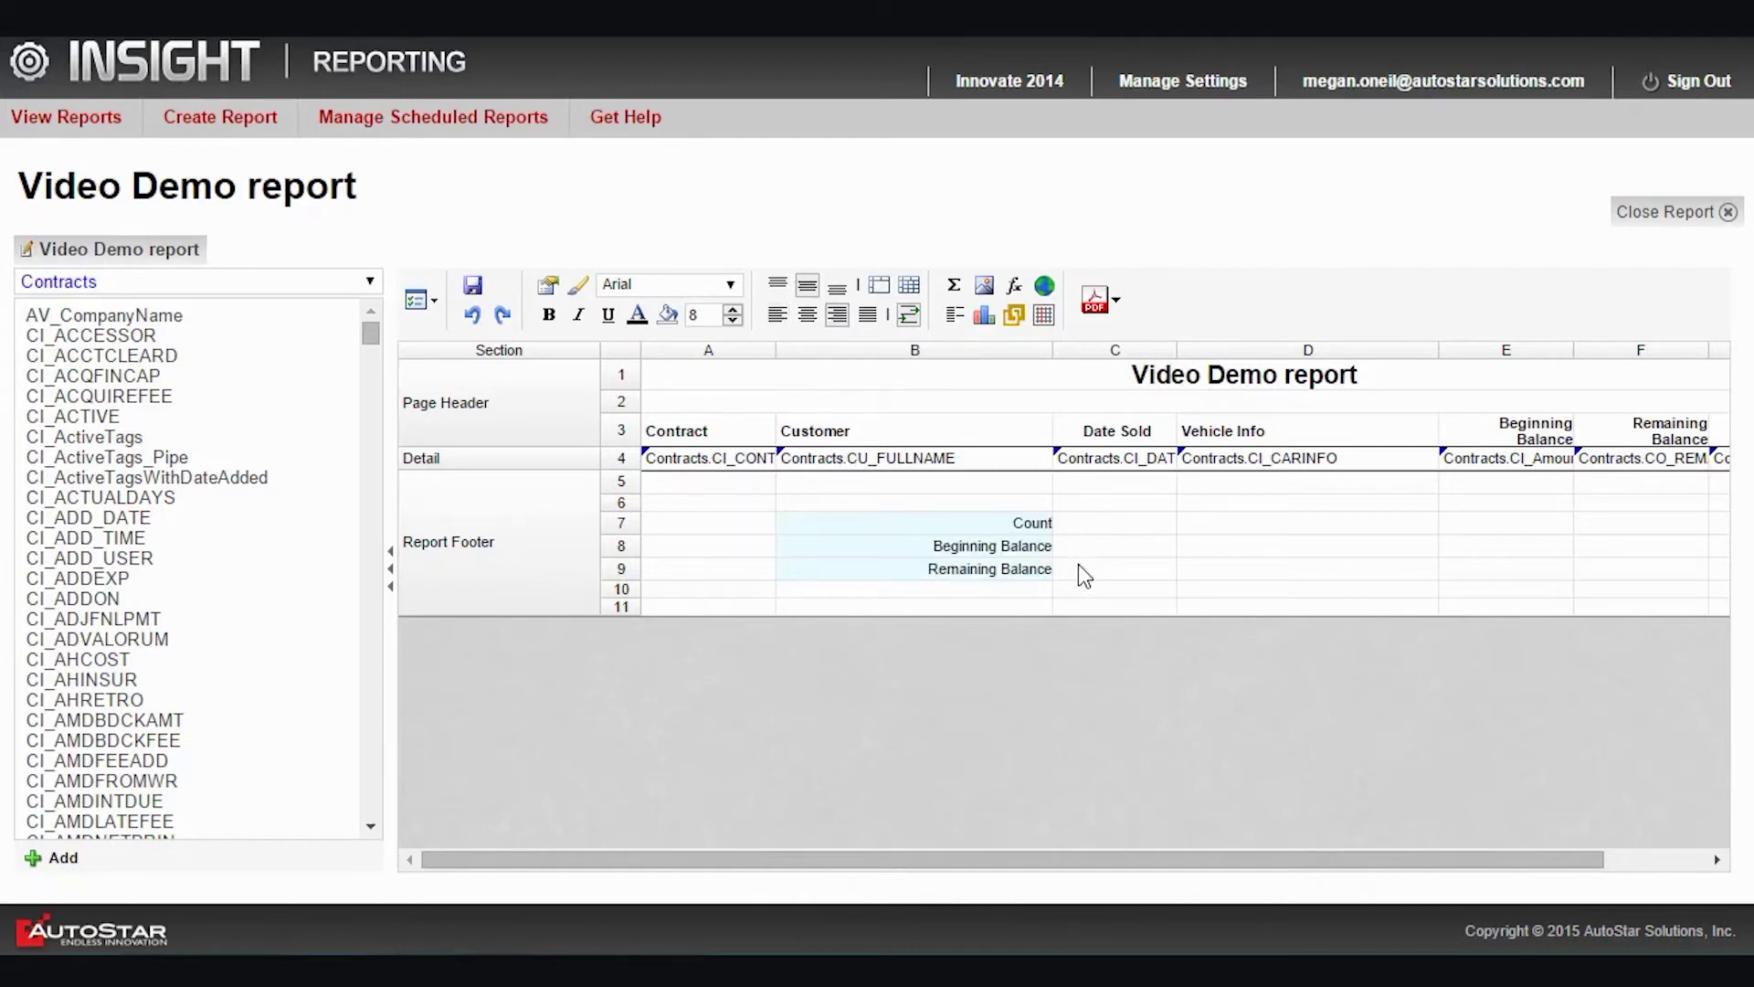
# Add the right-aligned headings Total and Average in cells D7 and E7 of the report footer
pyautogui.click(1219, 526)
pyautogui.write('Total')
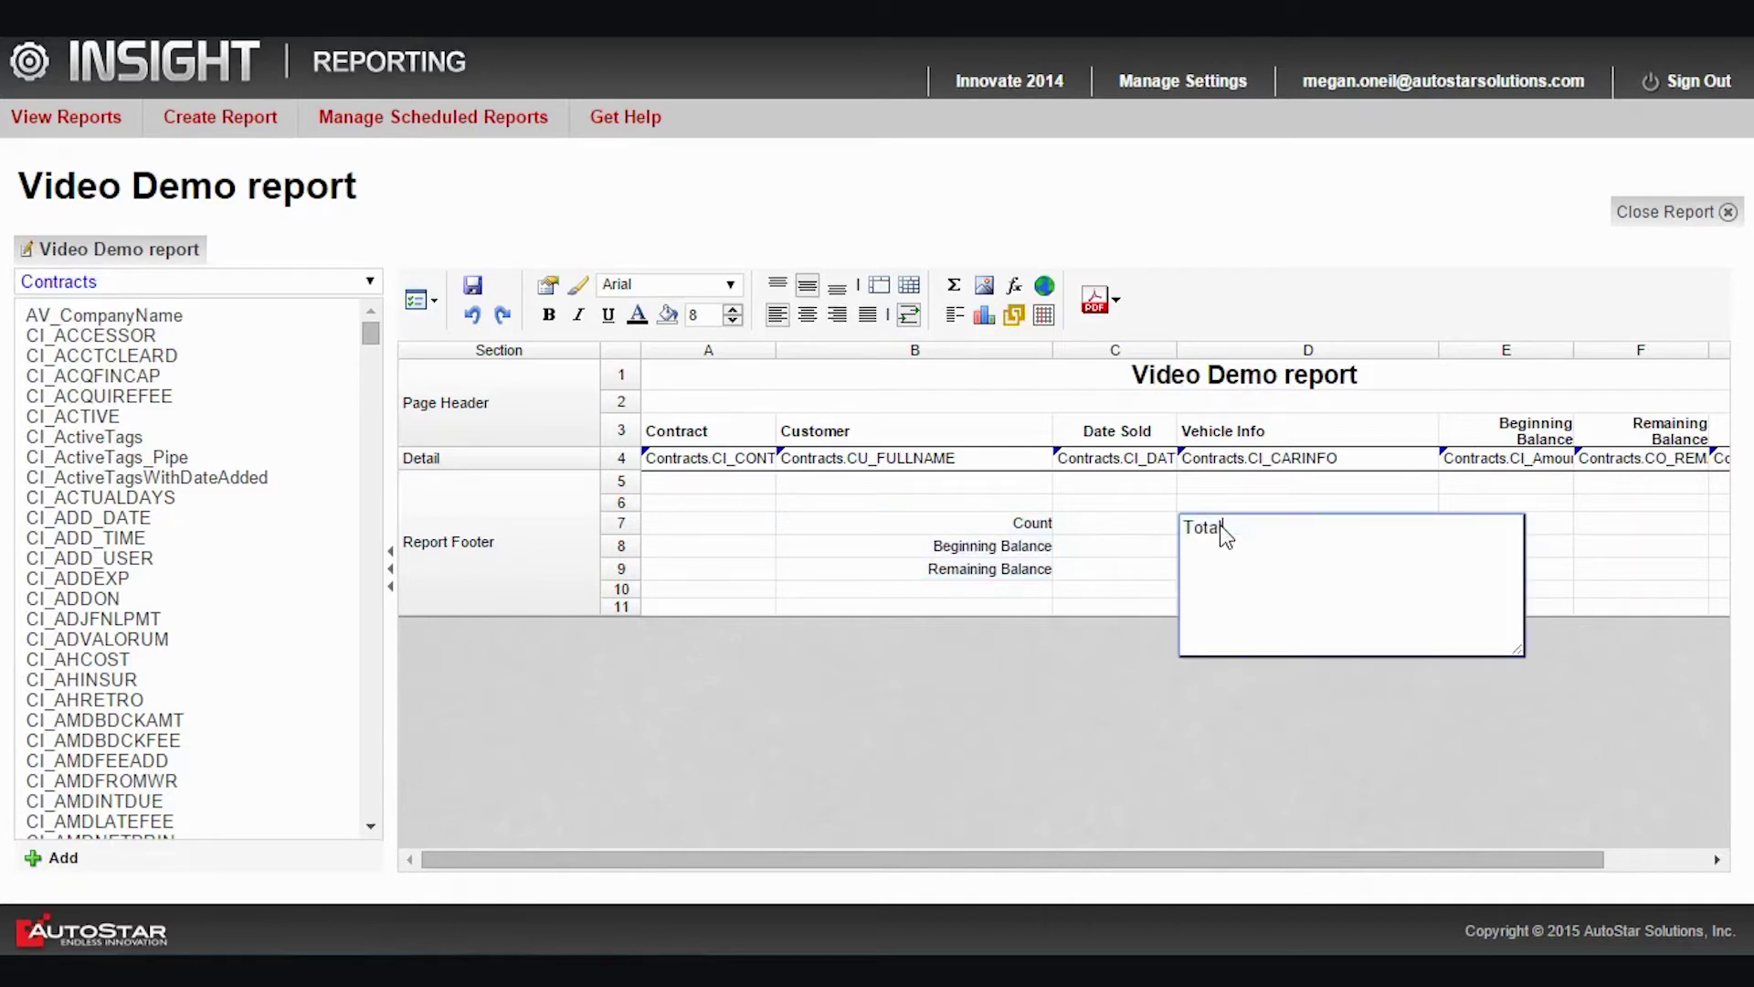
pyautogui.press('Tab')
pyautogui.write('Average')
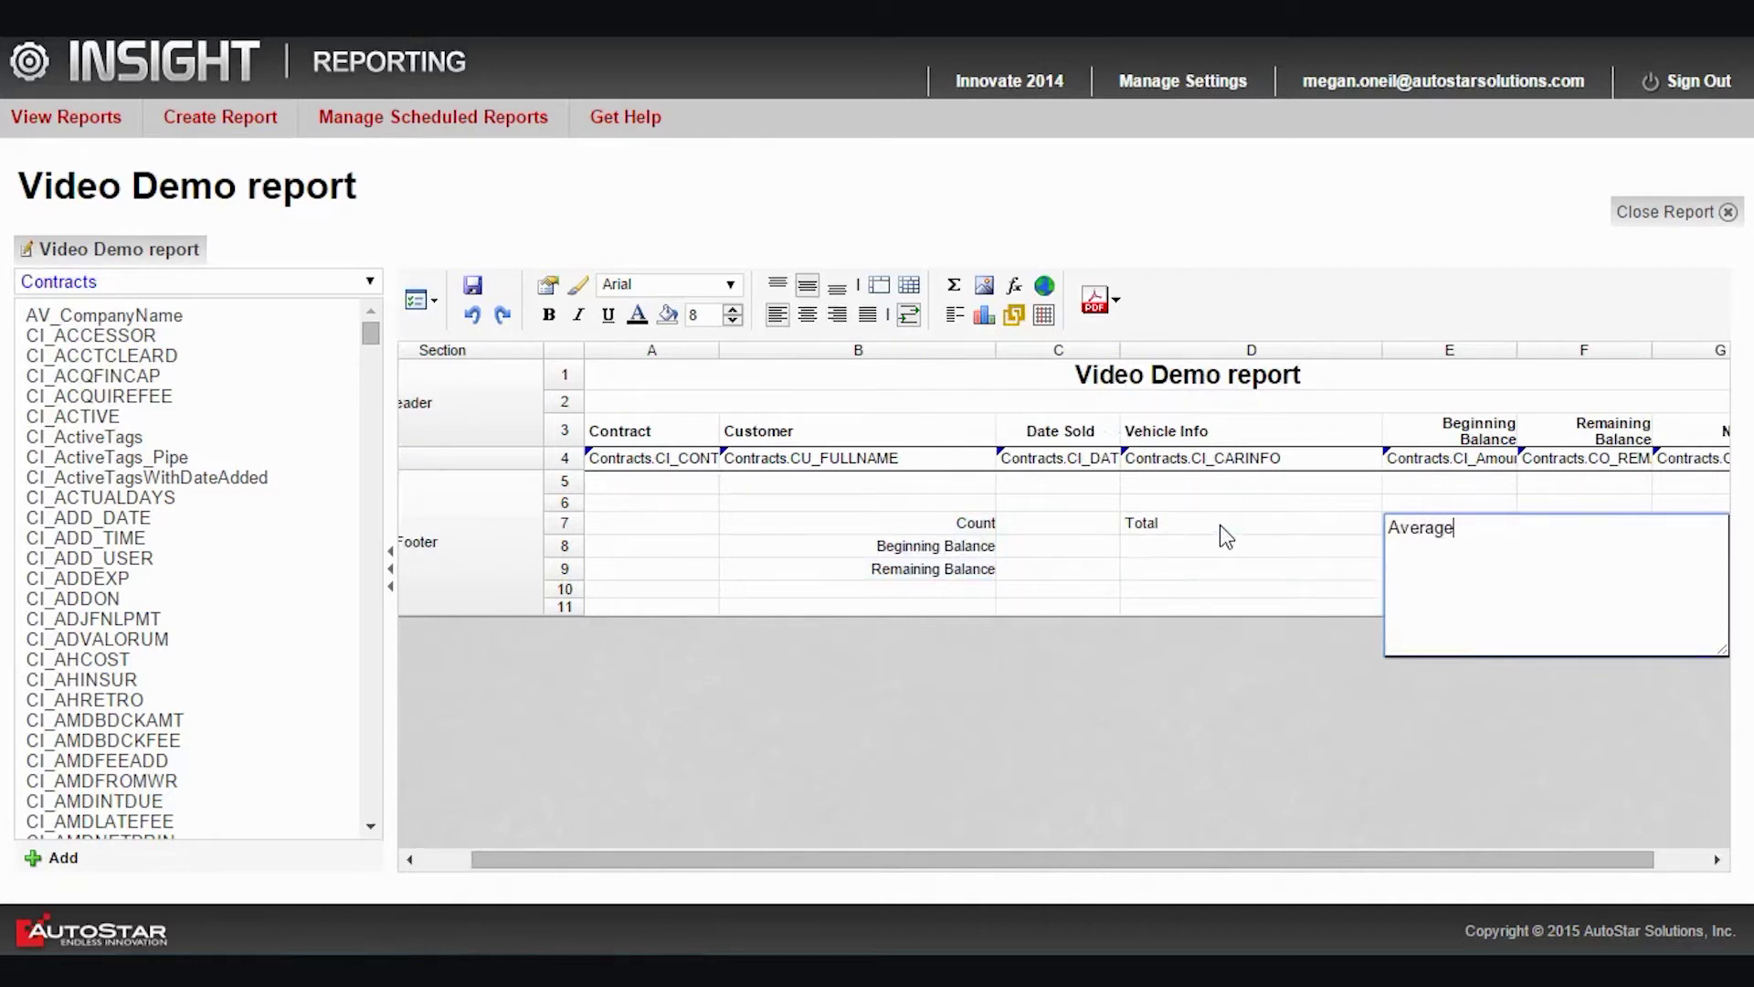
pyautogui.click(1145, 534)
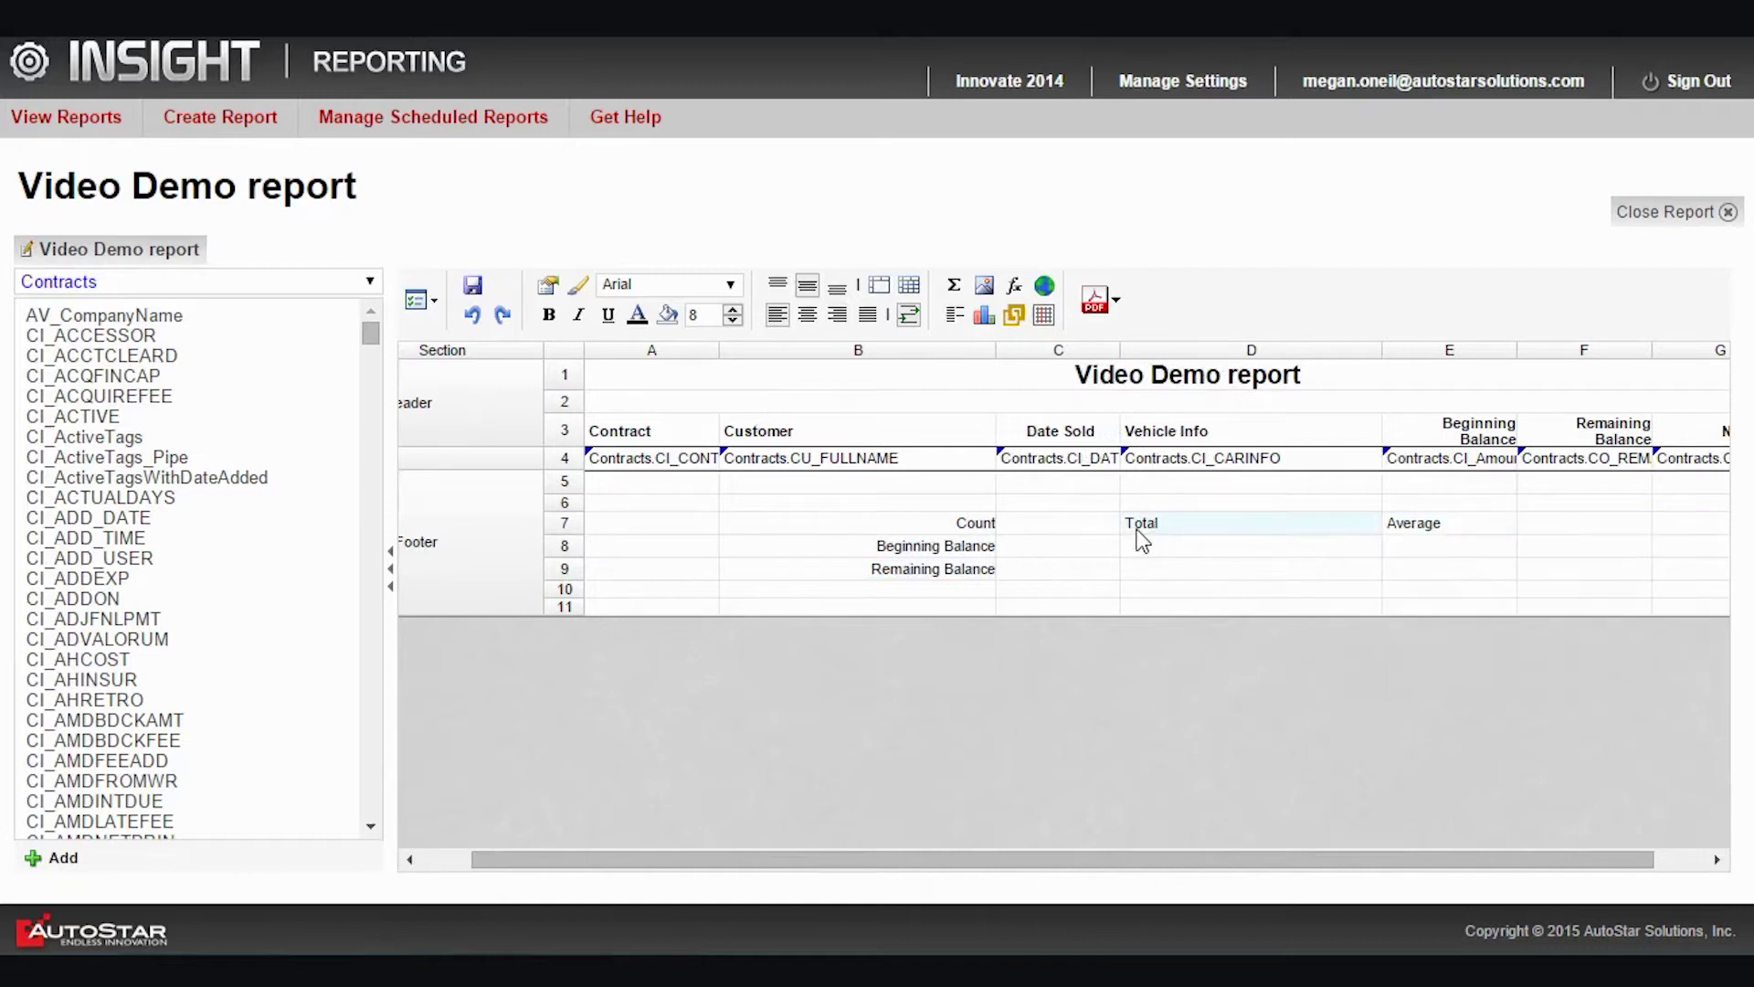
pyautogui.keyDown('shift'); pyautogui.click(1430, 533); pyautogui.keyUp('shift')
pyautogui.click(837, 314)
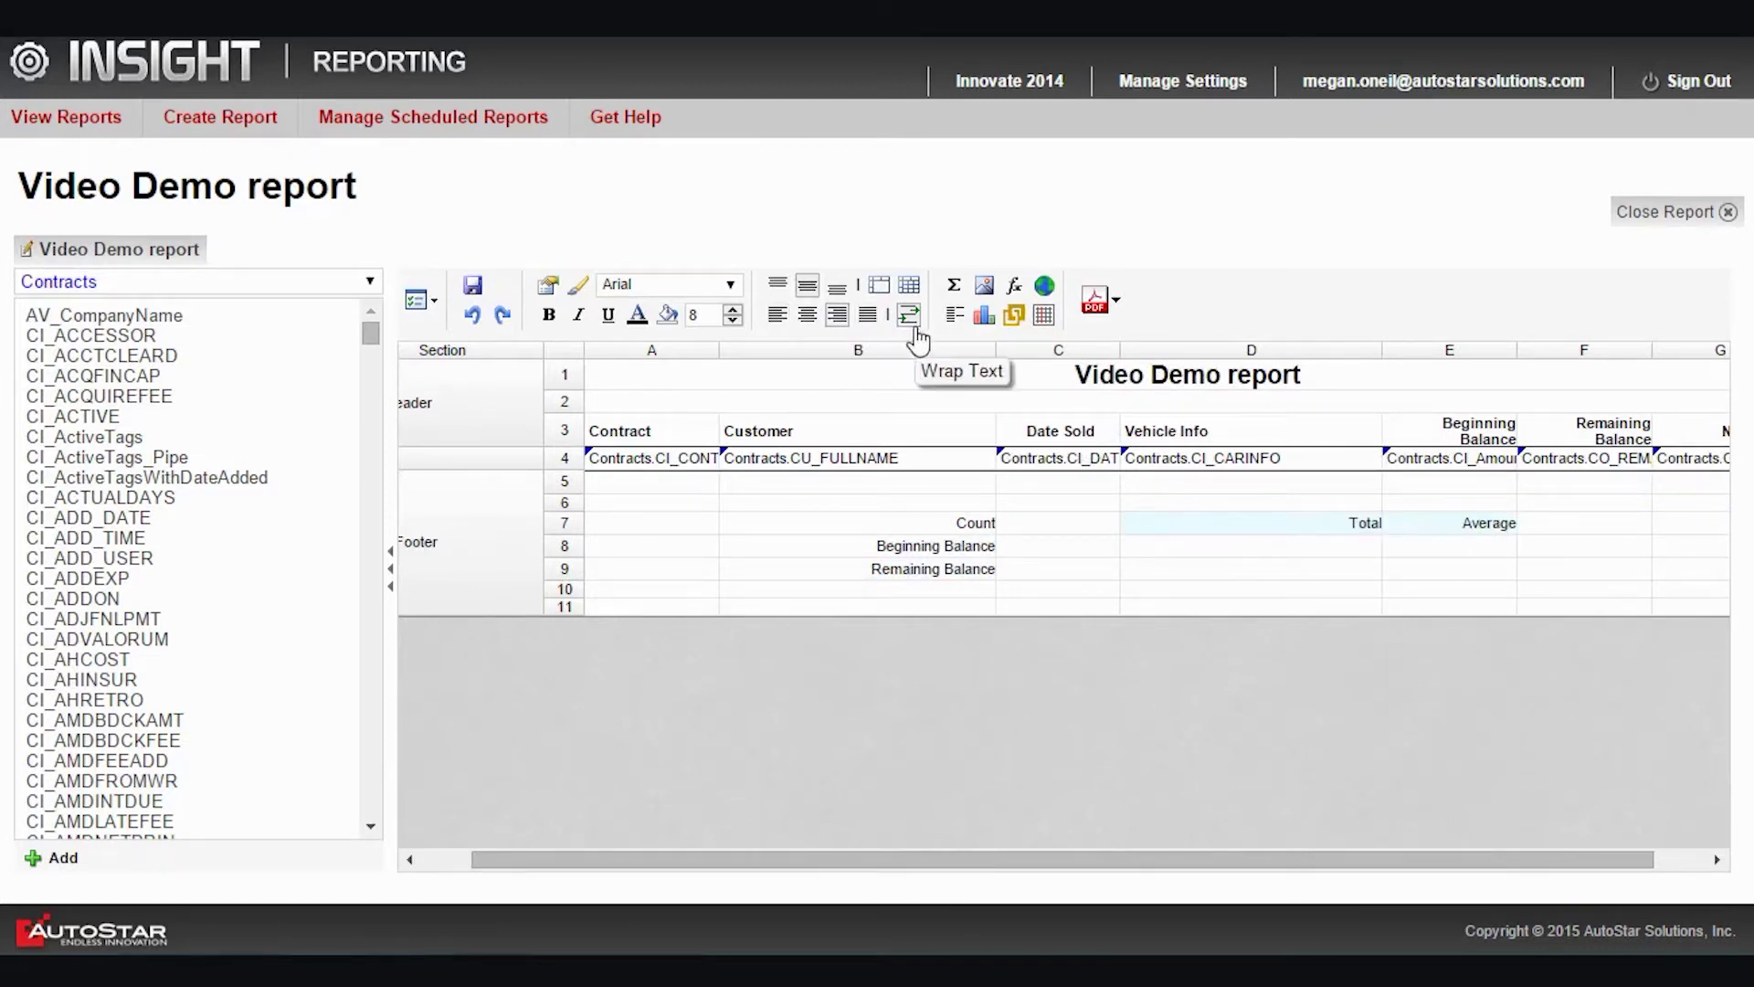
# Enter 1 in cell C7 beside Count, turn on summing for that cell and right-align it
pyautogui.click(1187, 548)
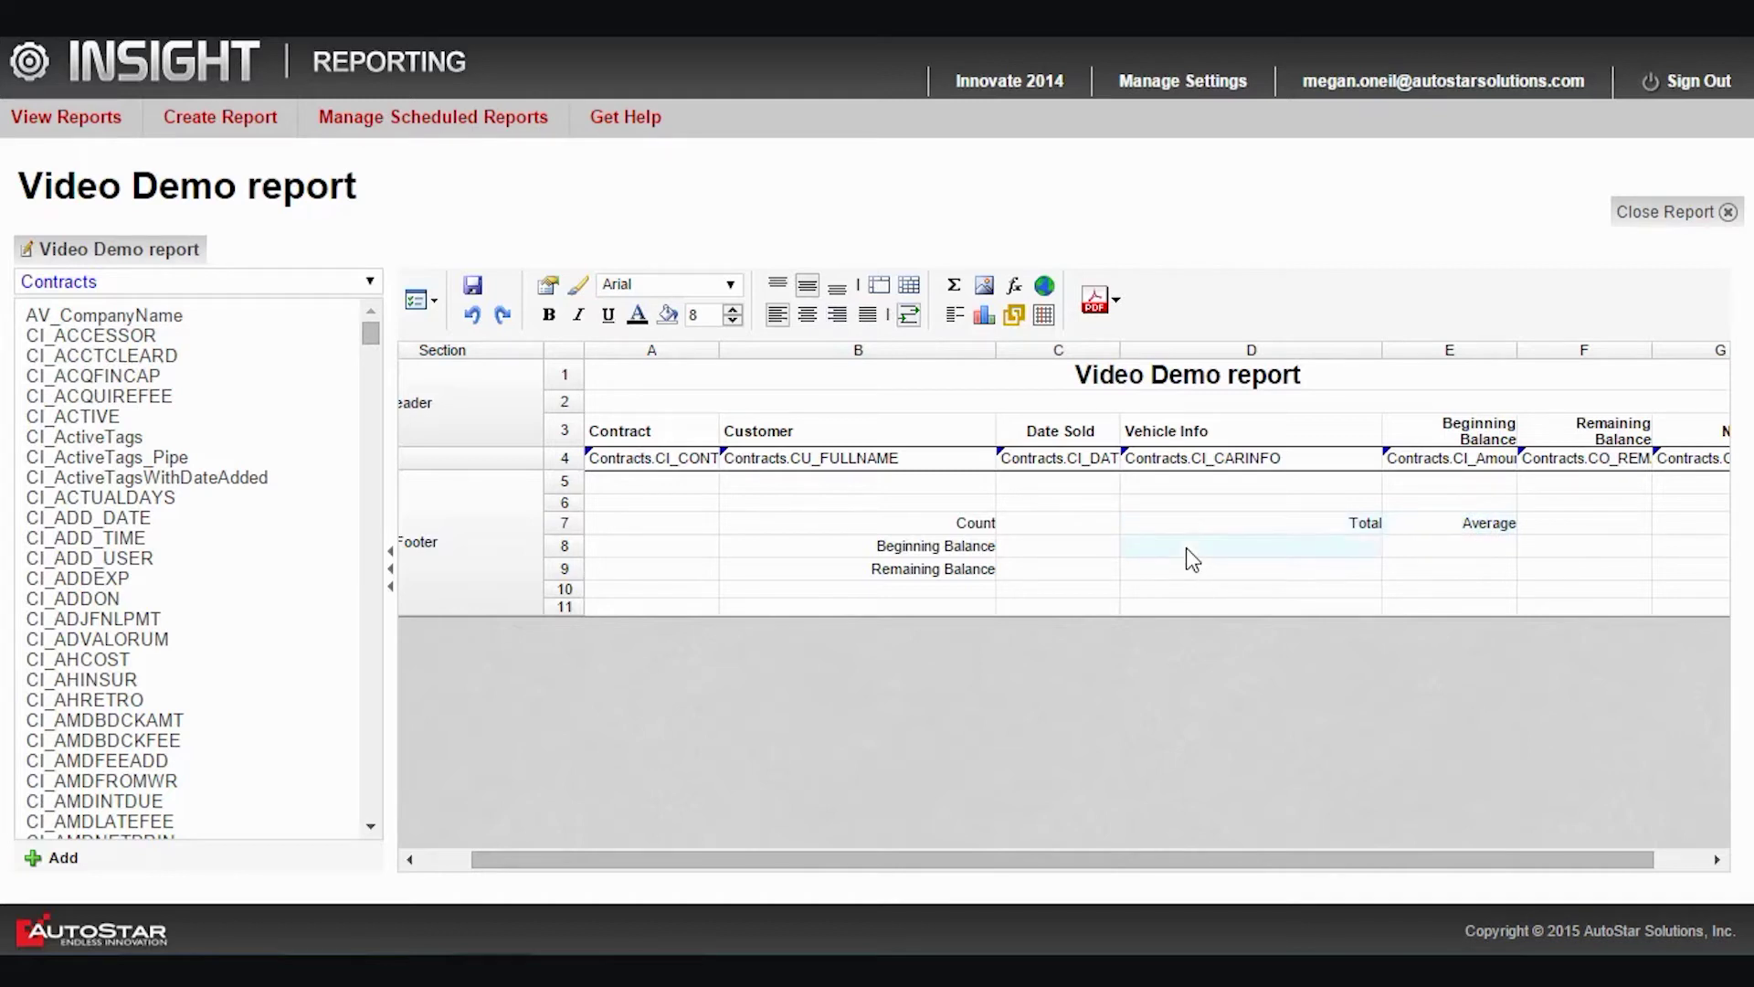
pyautogui.click(1090, 522)
pyautogui.write('1')
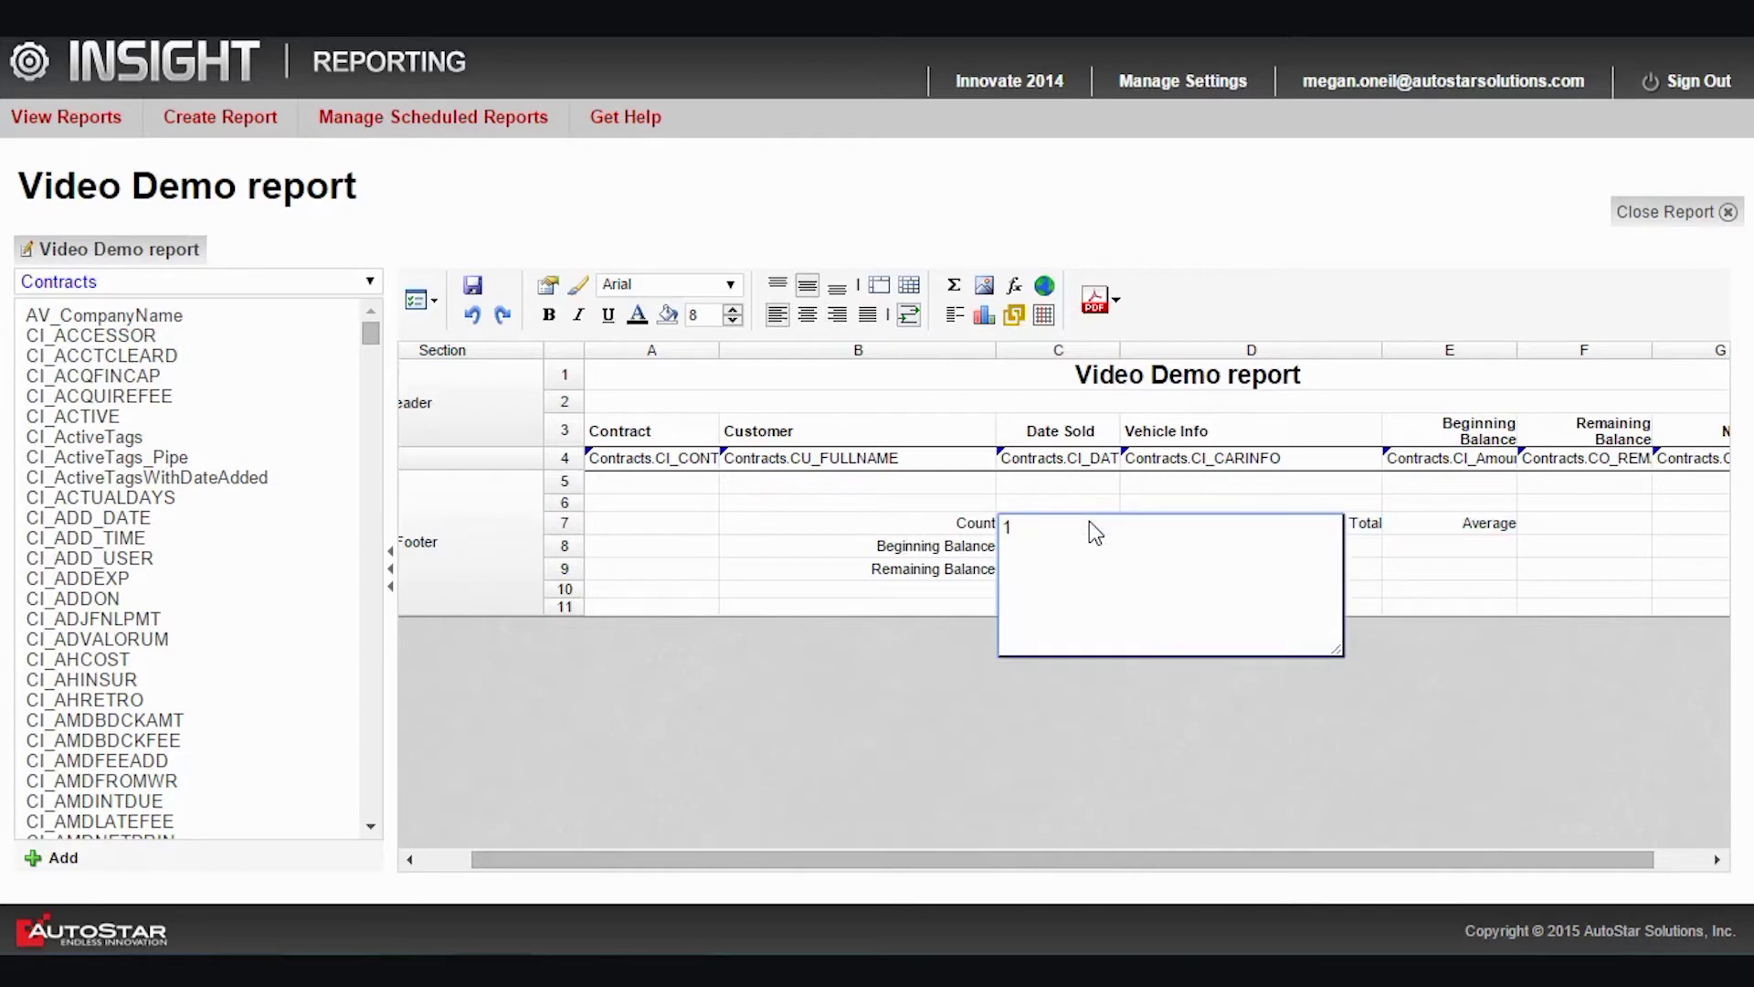
pyautogui.click(957, 288)
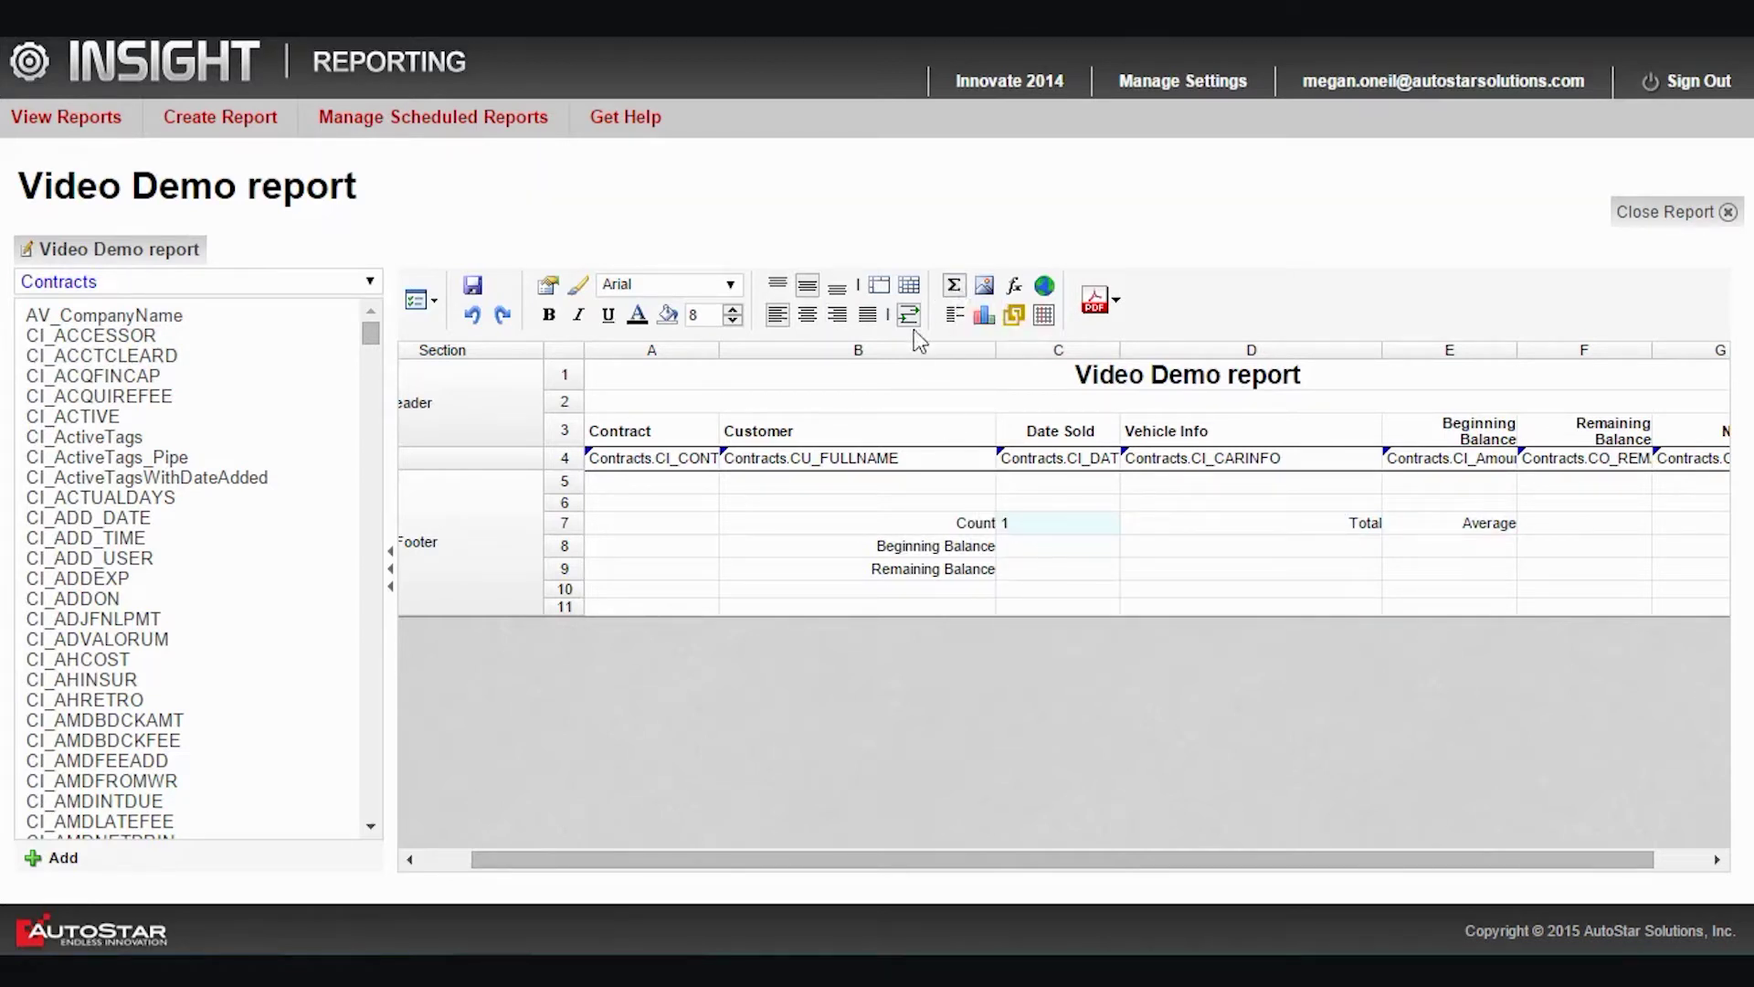
pyautogui.click(837, 316)
# Start a formula with the AggSum aggregate function in the Beginning Balance total cell, D8
pyautogui.click(1173, 544)
pyautogui.click(1015, 288)
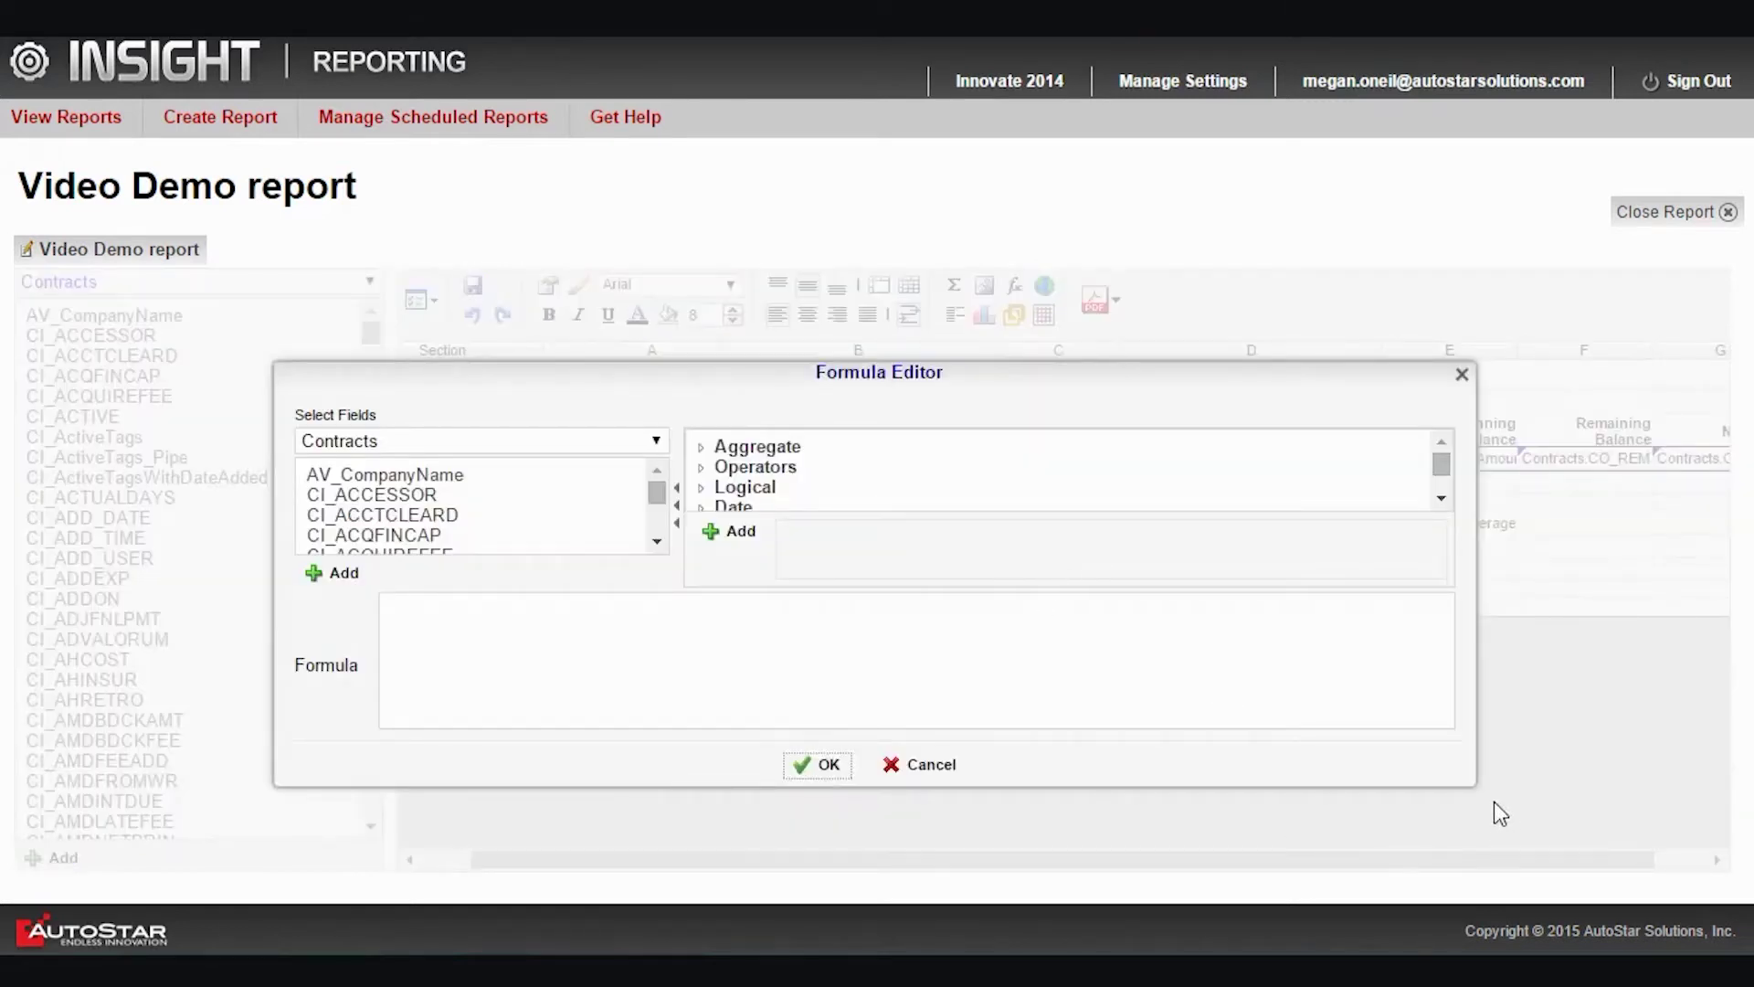
pyautogui.moveTo(1472, 777); pyautogui.dragTo(1508, 838)
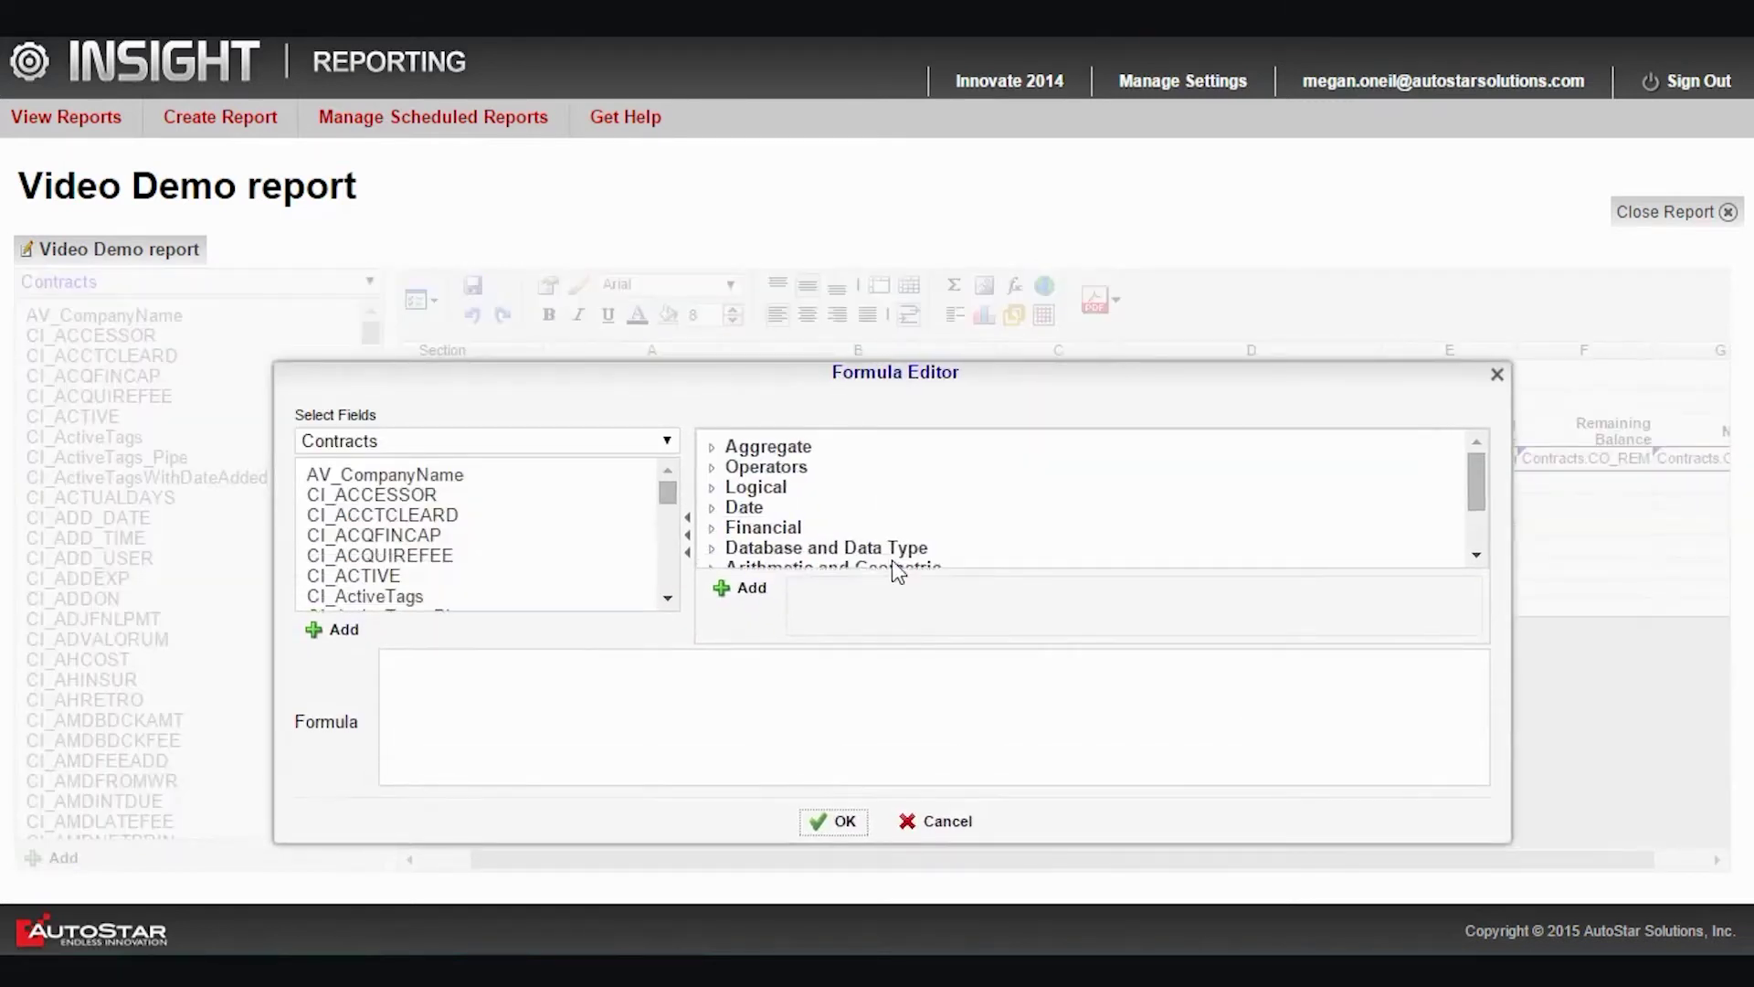
pyautogui.click(731, 448)
pyautogui.click(712, 447)
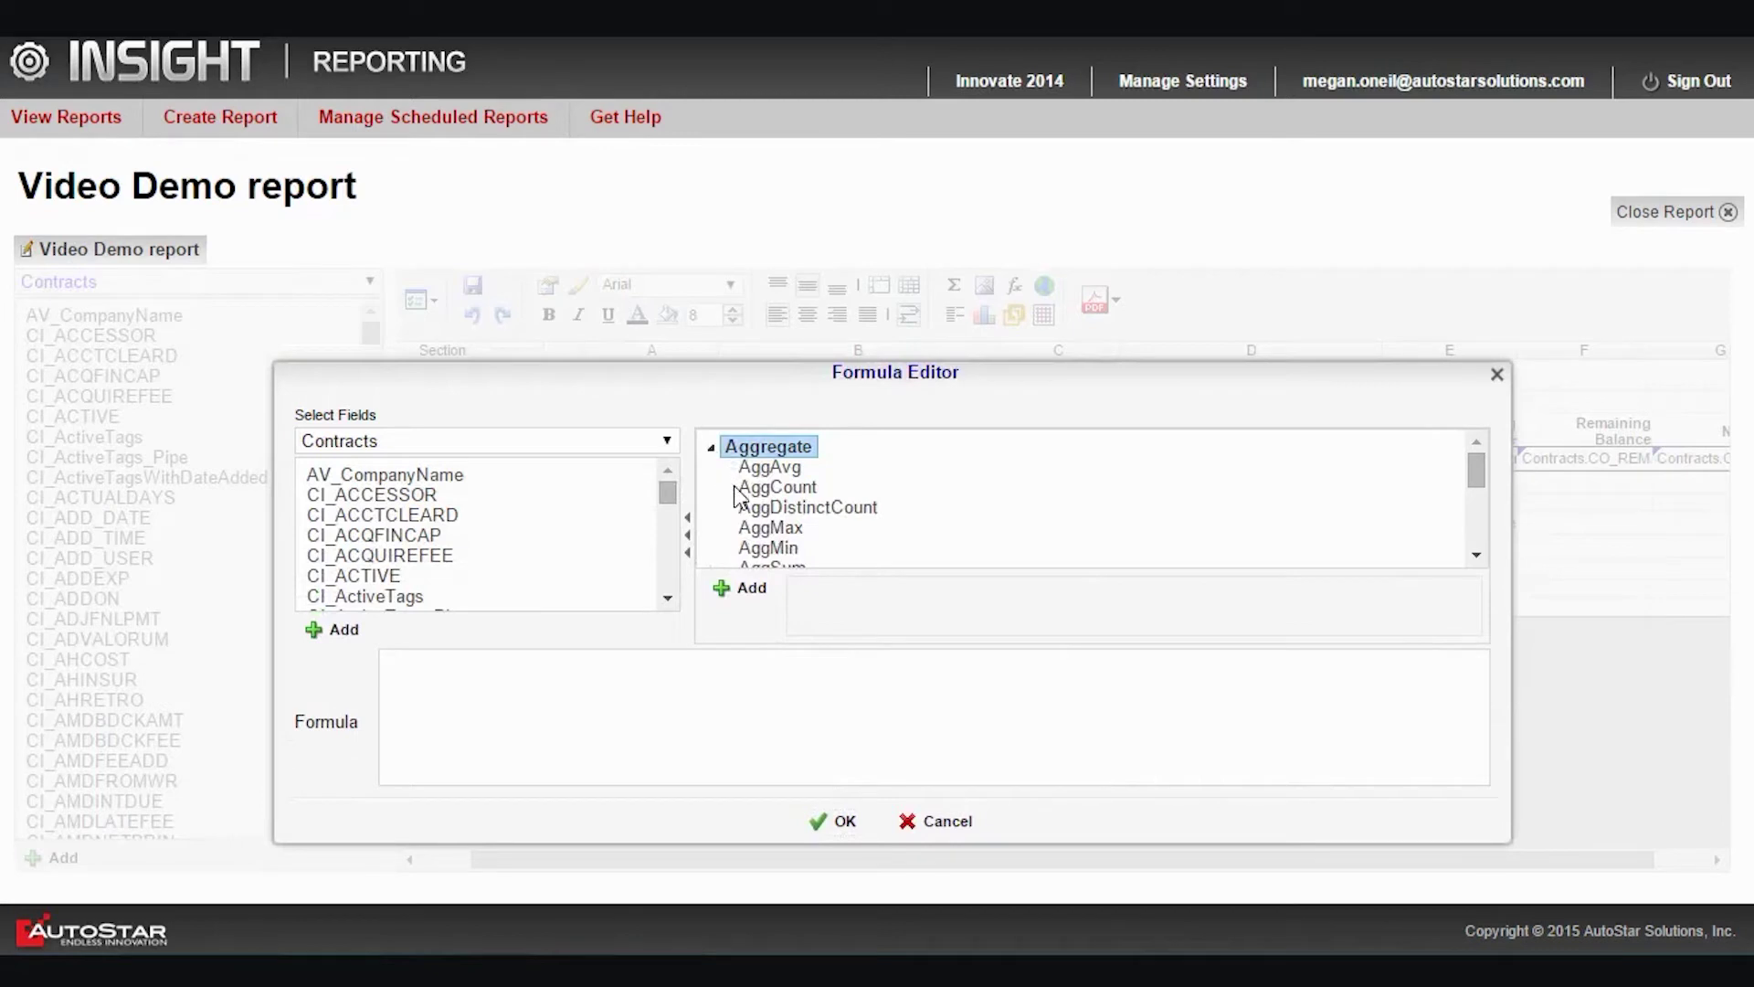
pyautogui.scroll(-2, 770, 509)
pyautogui.click(777, 444)
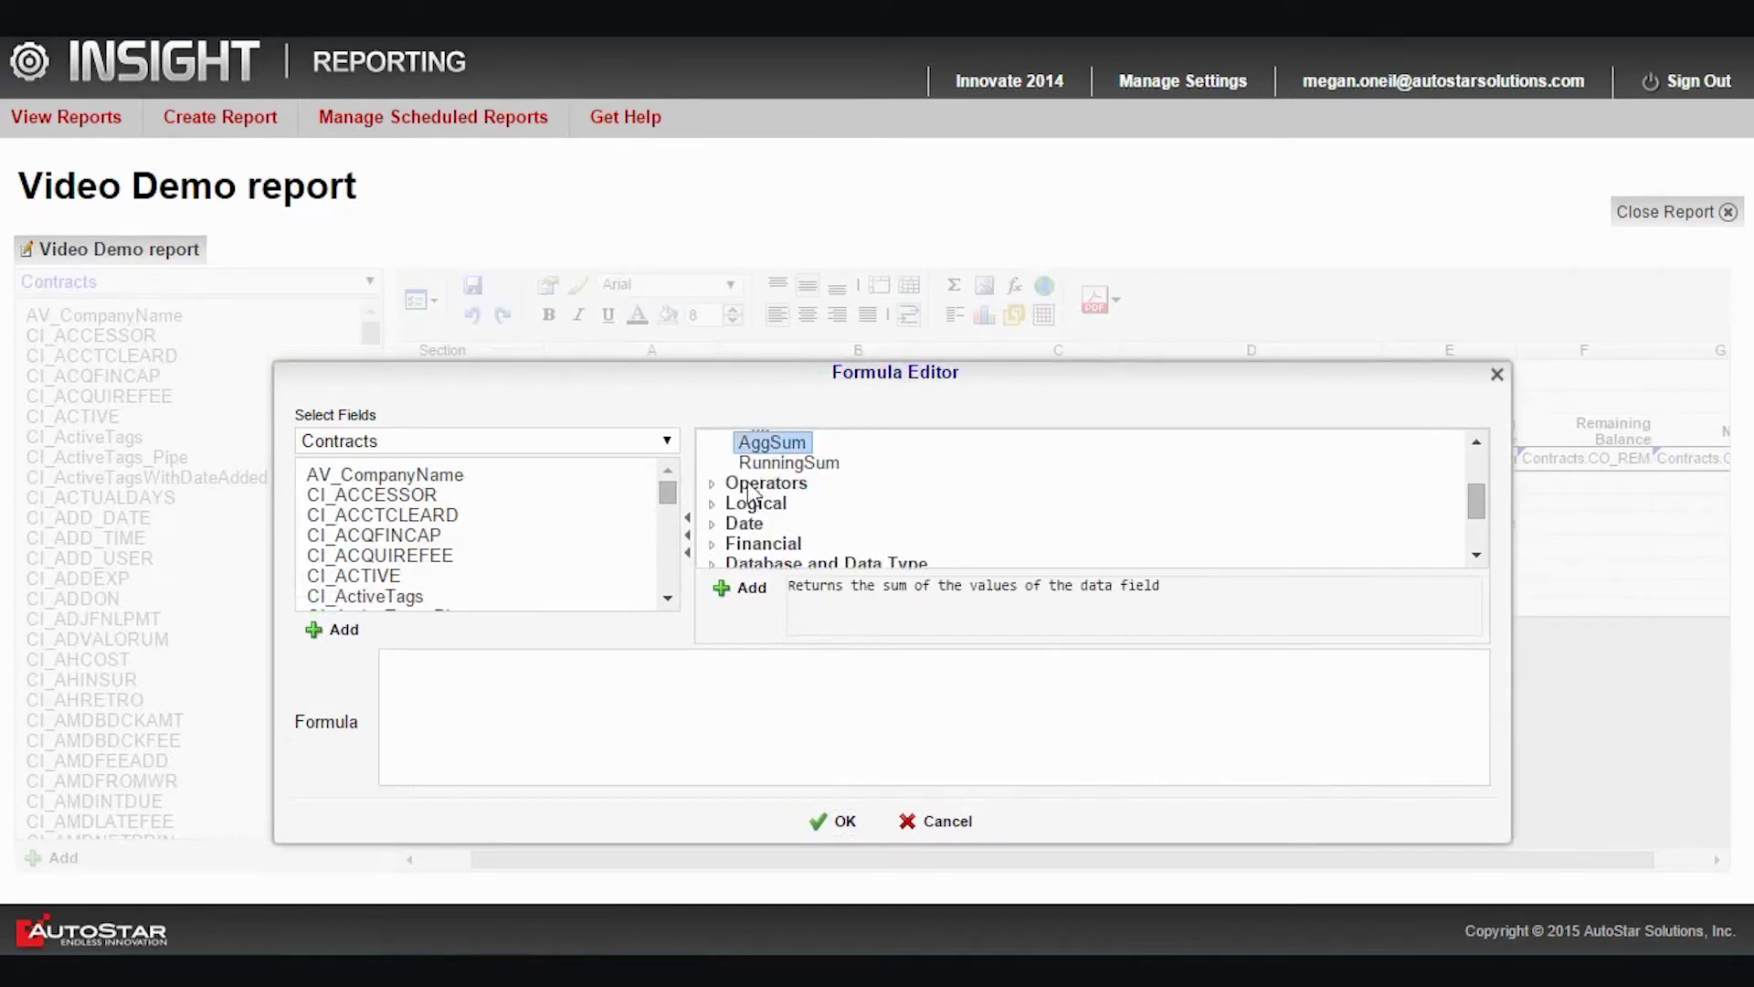
pyautogui.click(725, 595)
# Complete the AggSum formula in D8 with the Contracts.CI_AmountFinanced field, then right-align the cell with text wrapping off
pyautogui.click(668, 598)
pyautogui.click(668, 598)
pyautogui.moveTo(671, 601); pyautogui.dragTo(671, 601)
pyautogui.doubleClick(451, 518)
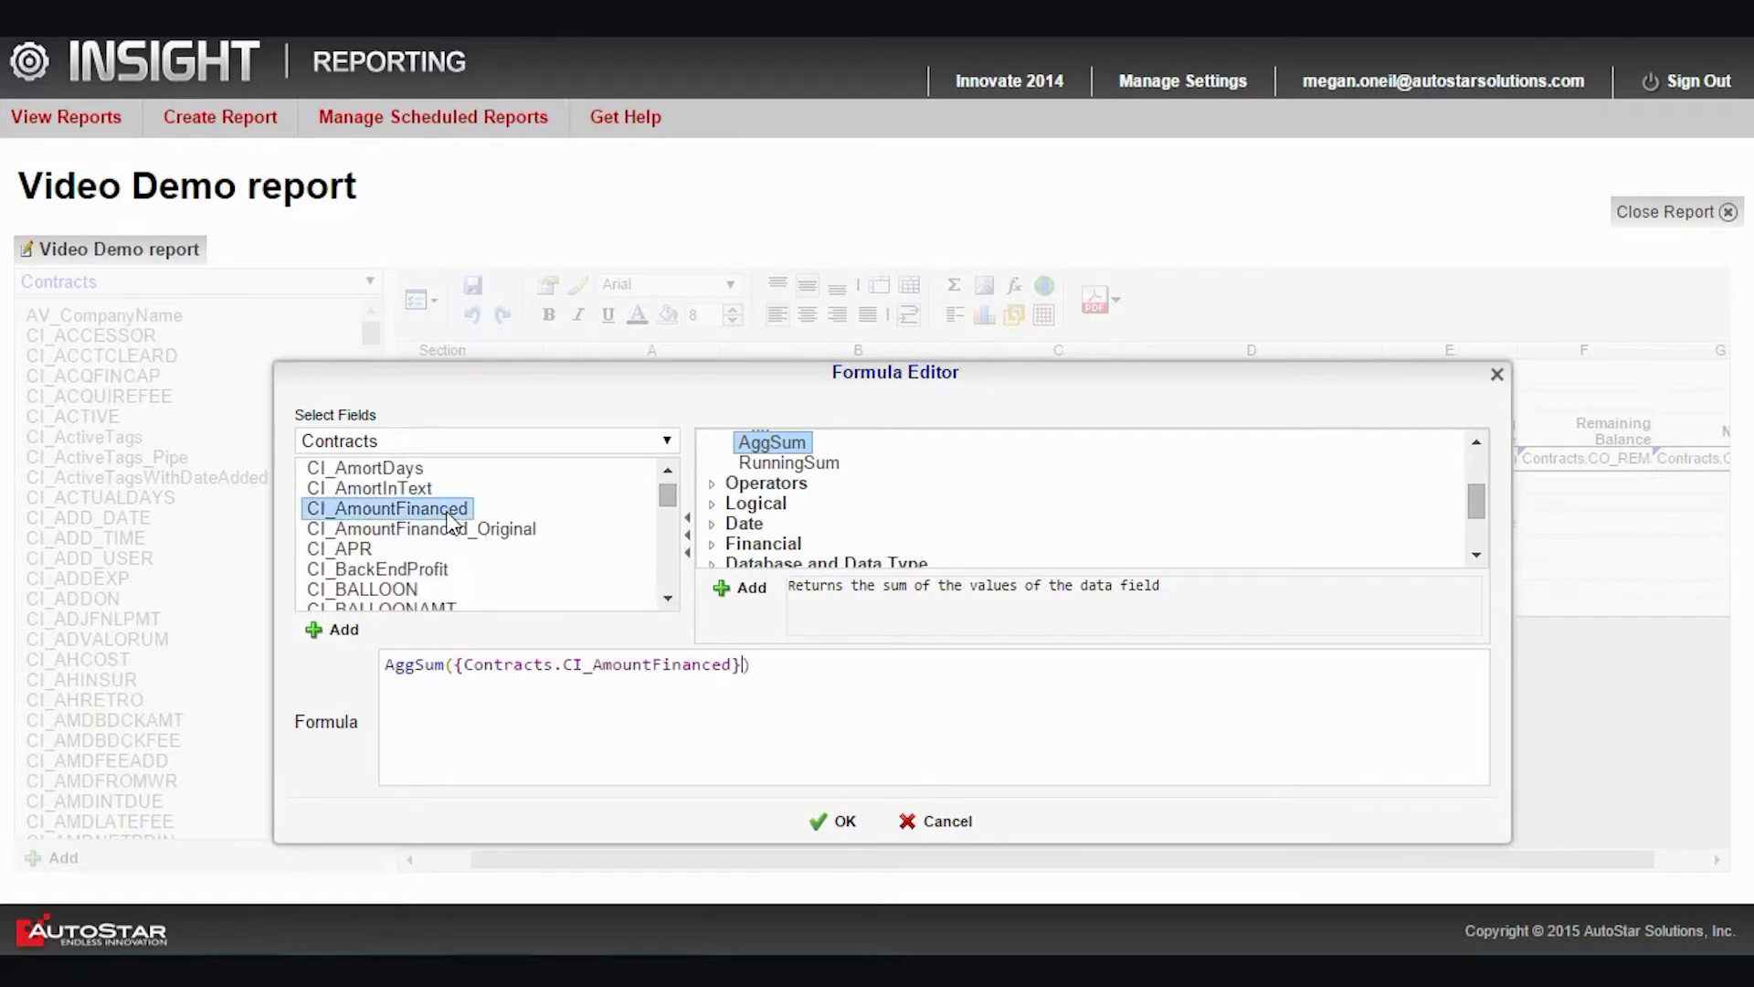
pyautogui.click(784, 665)
pyautogui.click(839, 822)
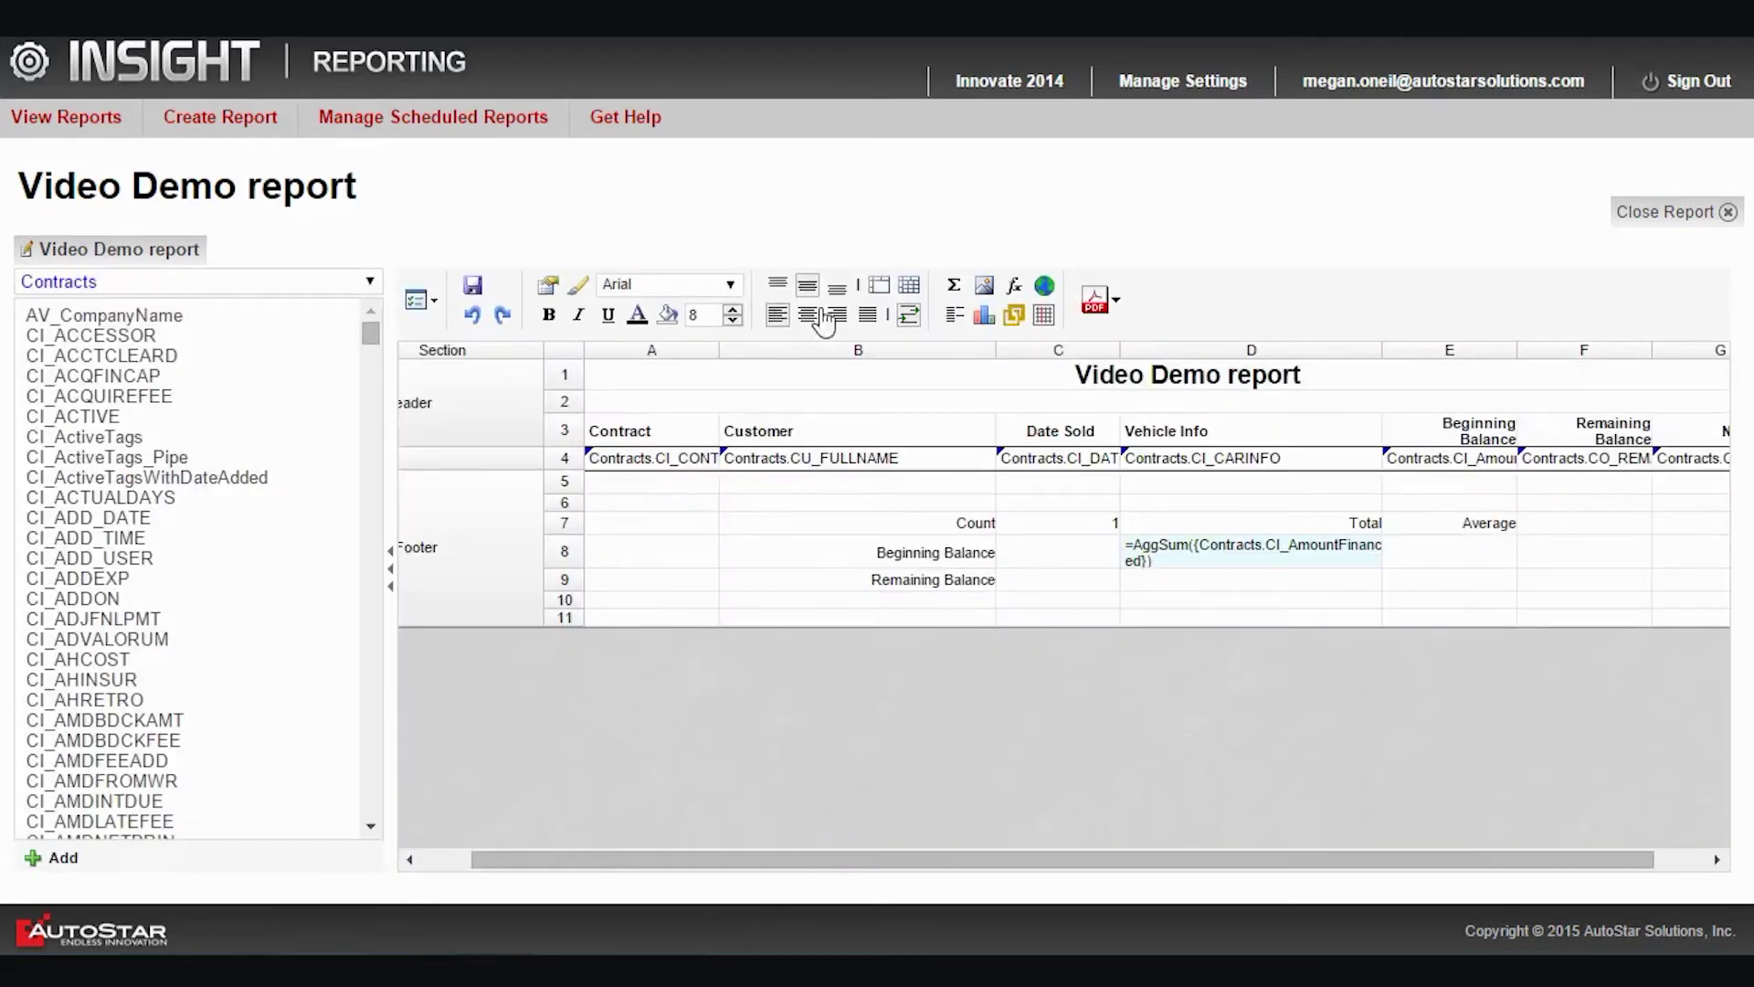
pyautogui.click(909, 316)
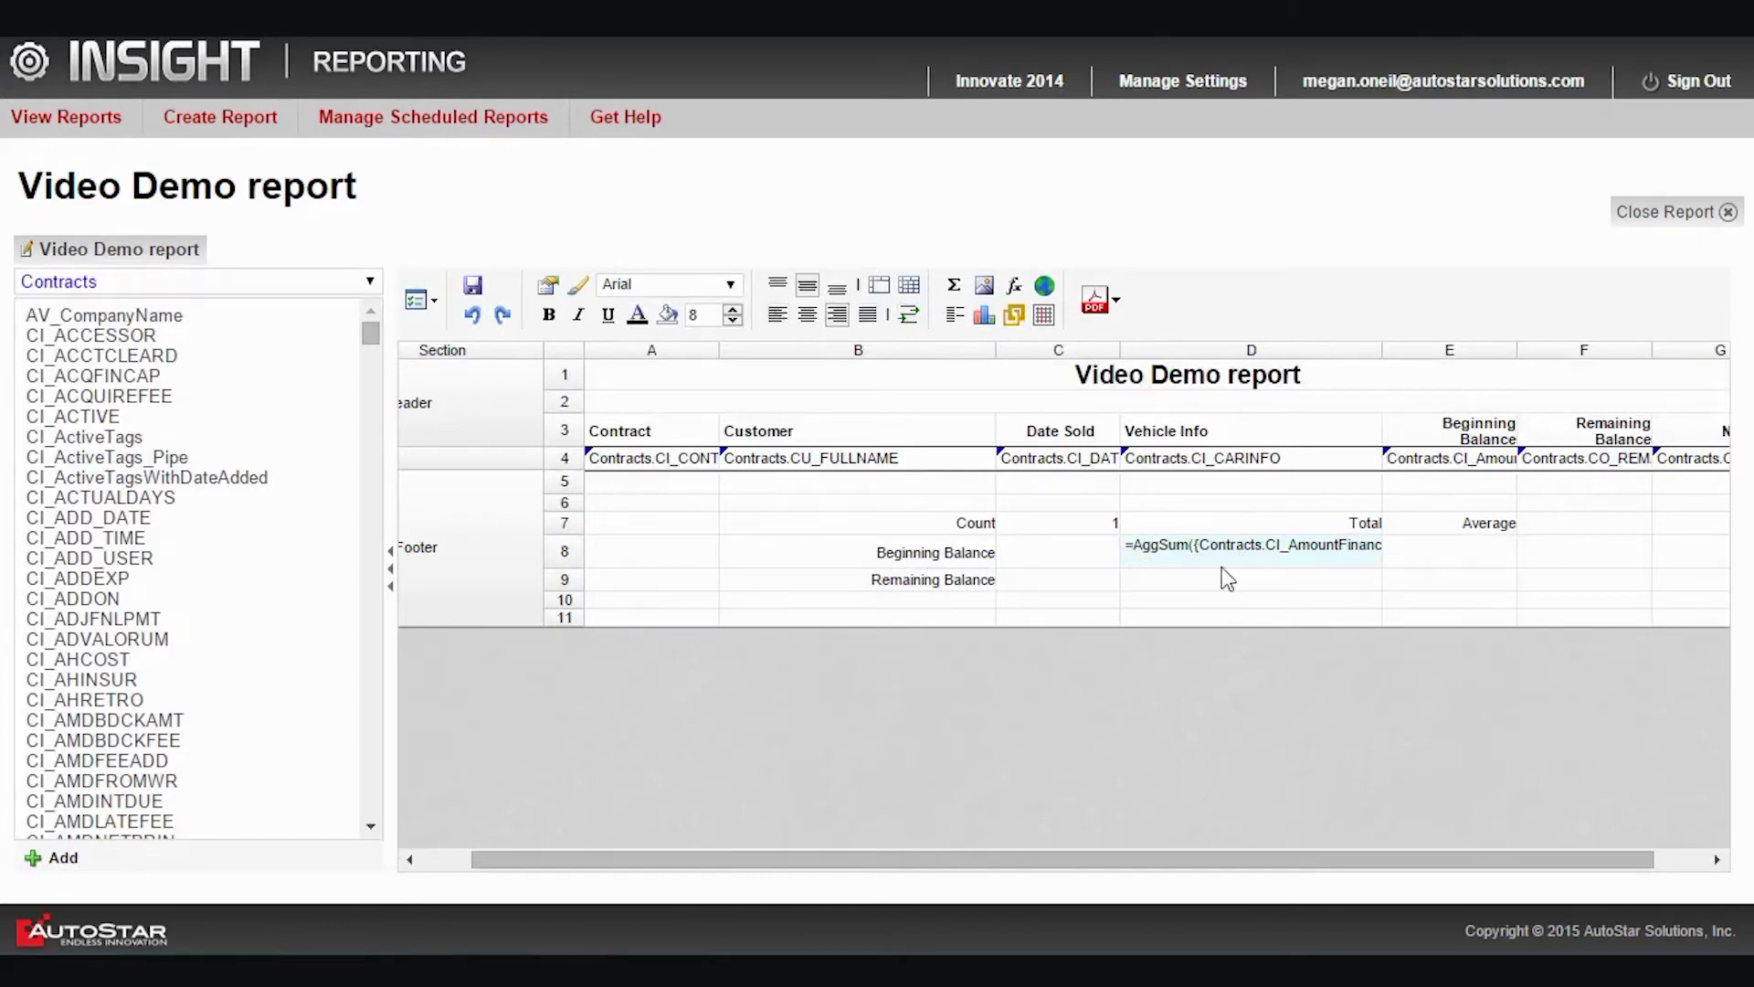
# Start a formula with the AggSum aggregate function in the Remaining Balance total cell, D9
pyautogui.click(1191, 583)
pyautogui.click(1016, 287)
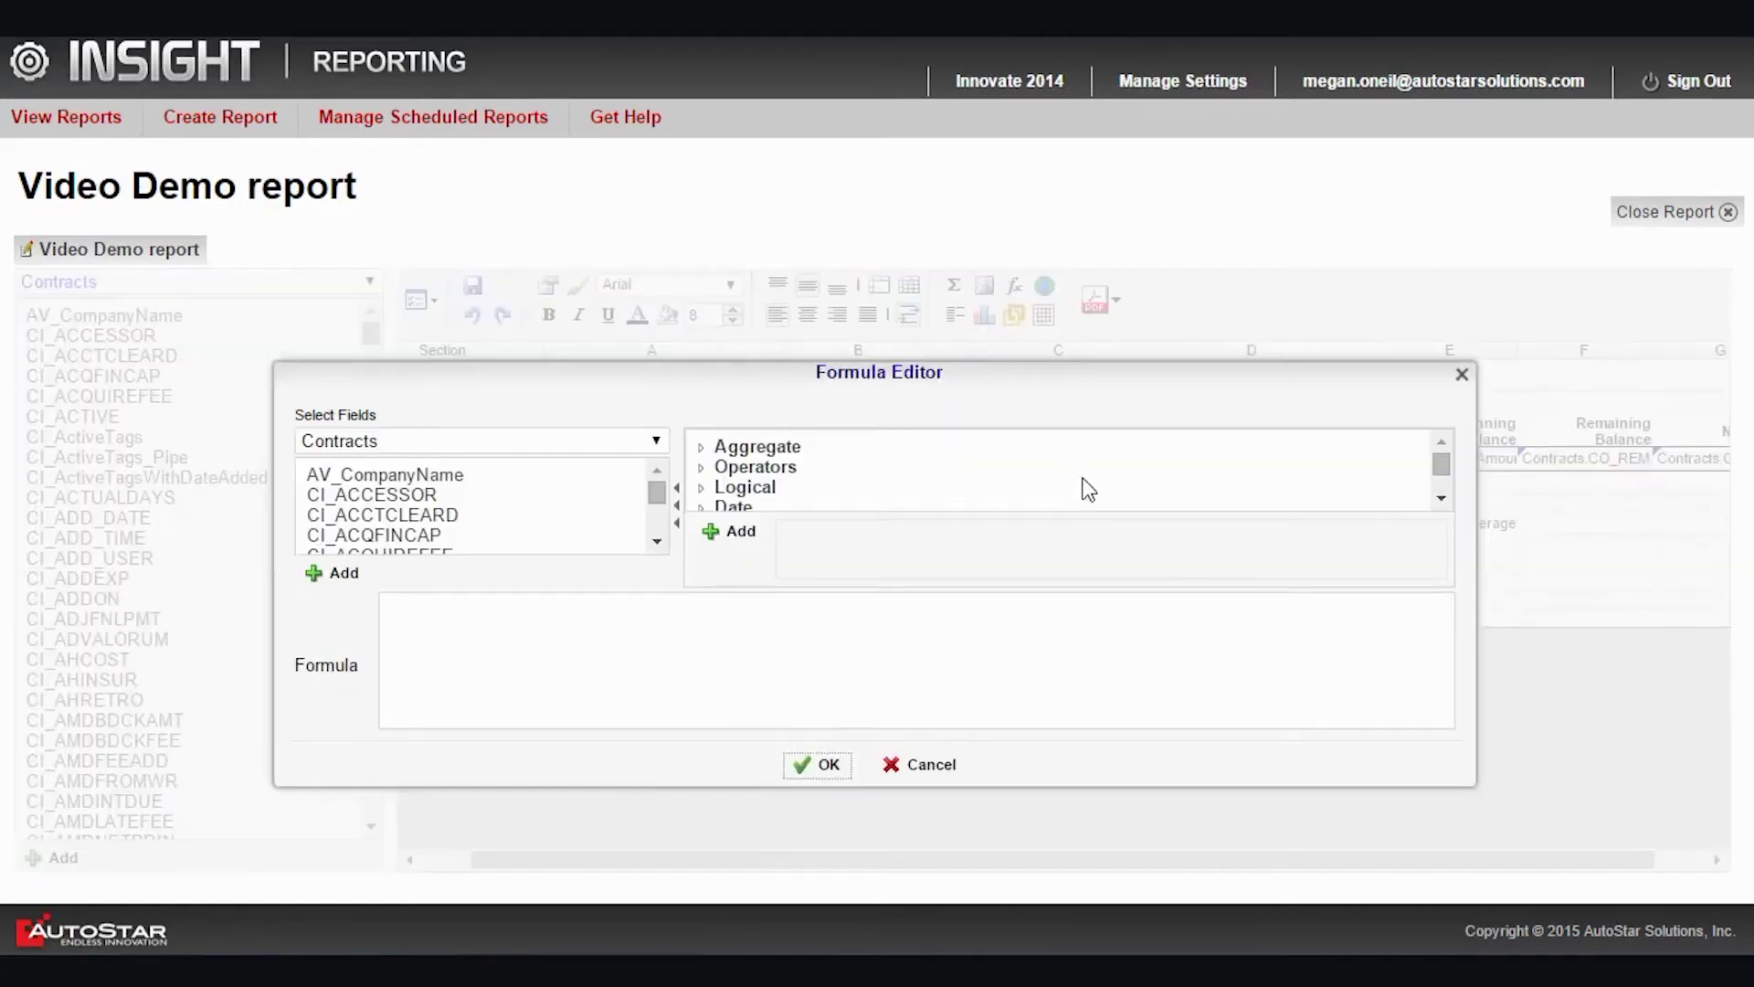
pyautogui.moveTo(1484, 793); pyautogui.dragTo(1555, 871)
pyautogui.click(726, 447)
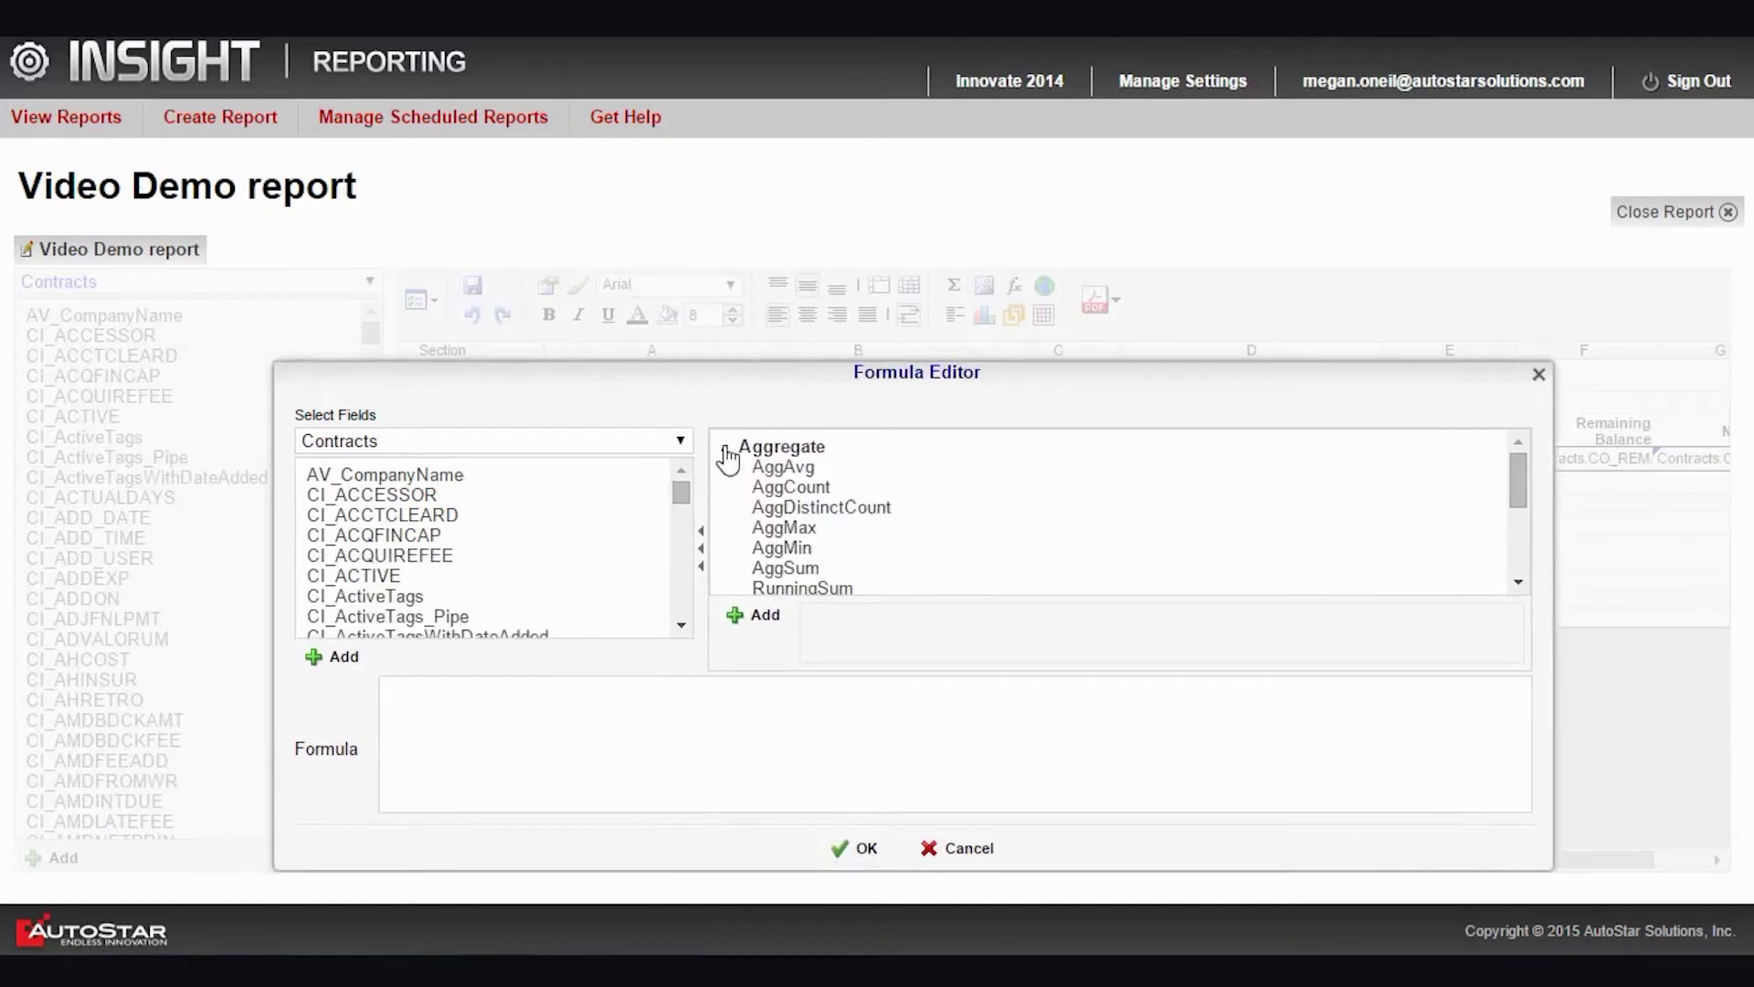
pyautogui.click(813, 574)
pyautogui.click(775, 617)
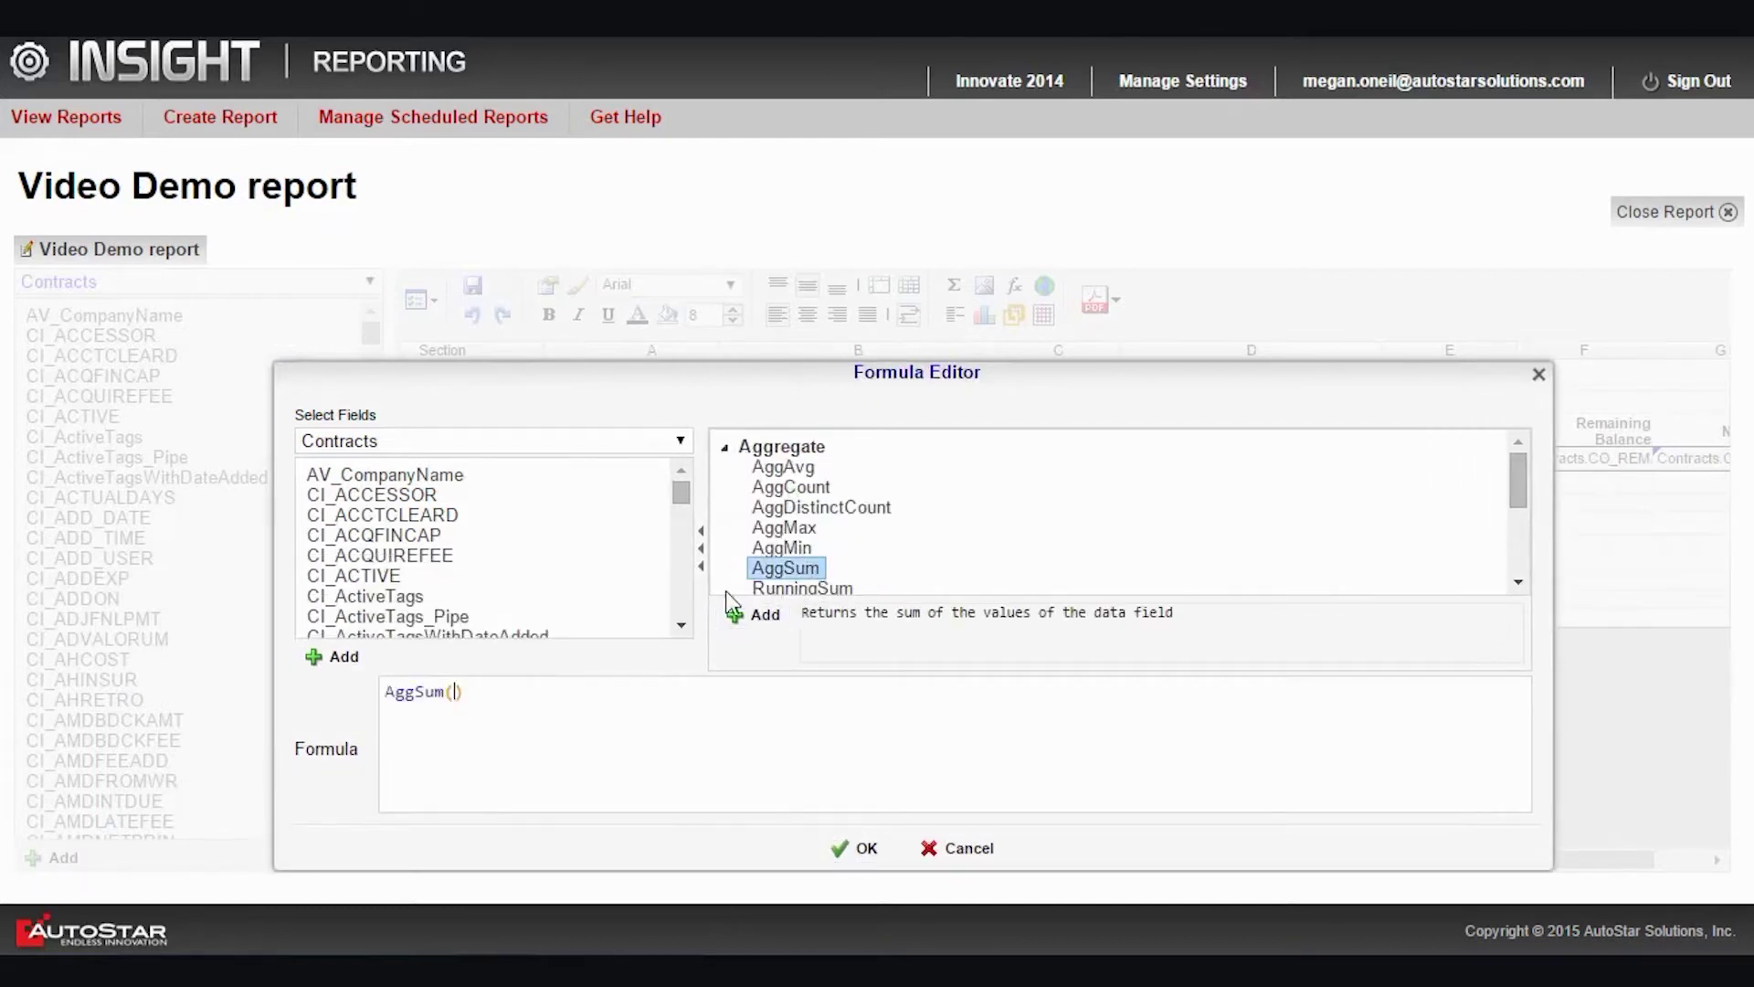
# Complete the AggSum formula in D9 with the Contracts.CO_REMAINBAL field, then right-align the cell with text wrapping off
pyautogui.moveTo(681, 496); pyautogui.dragTo(677, 536)
pyautogui.scroll(-15, 573, 539)
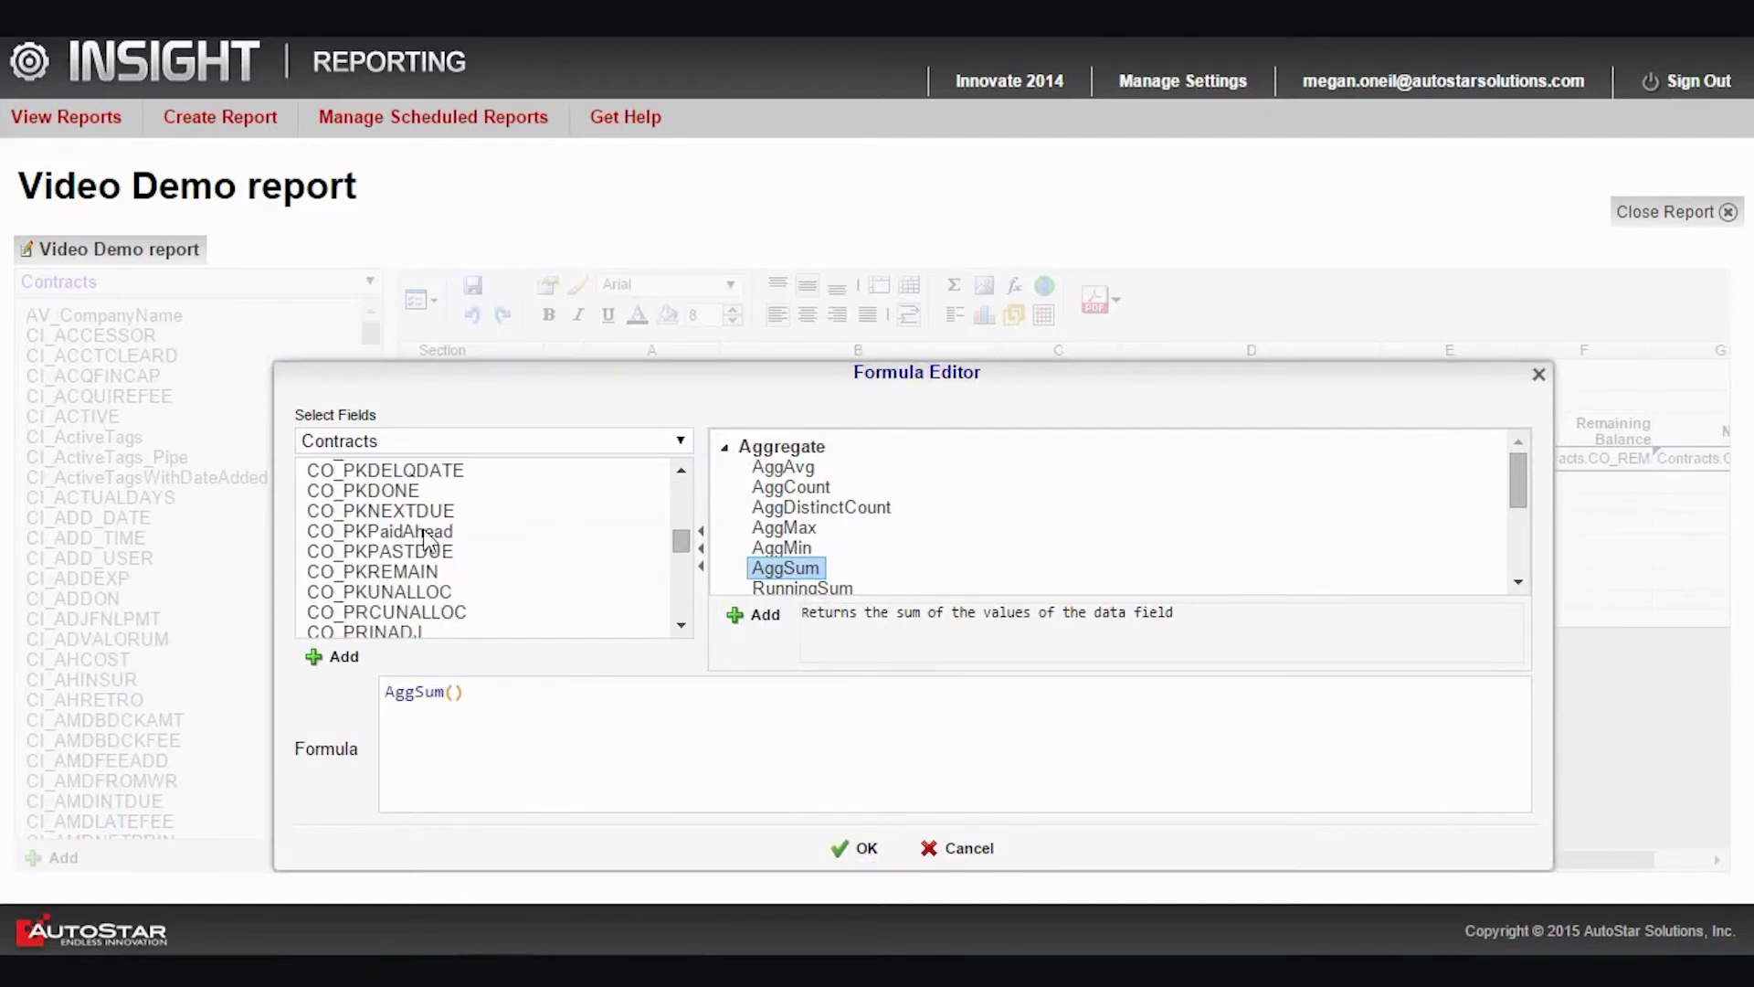
pyautogui.scroll(-5, 494, 555)
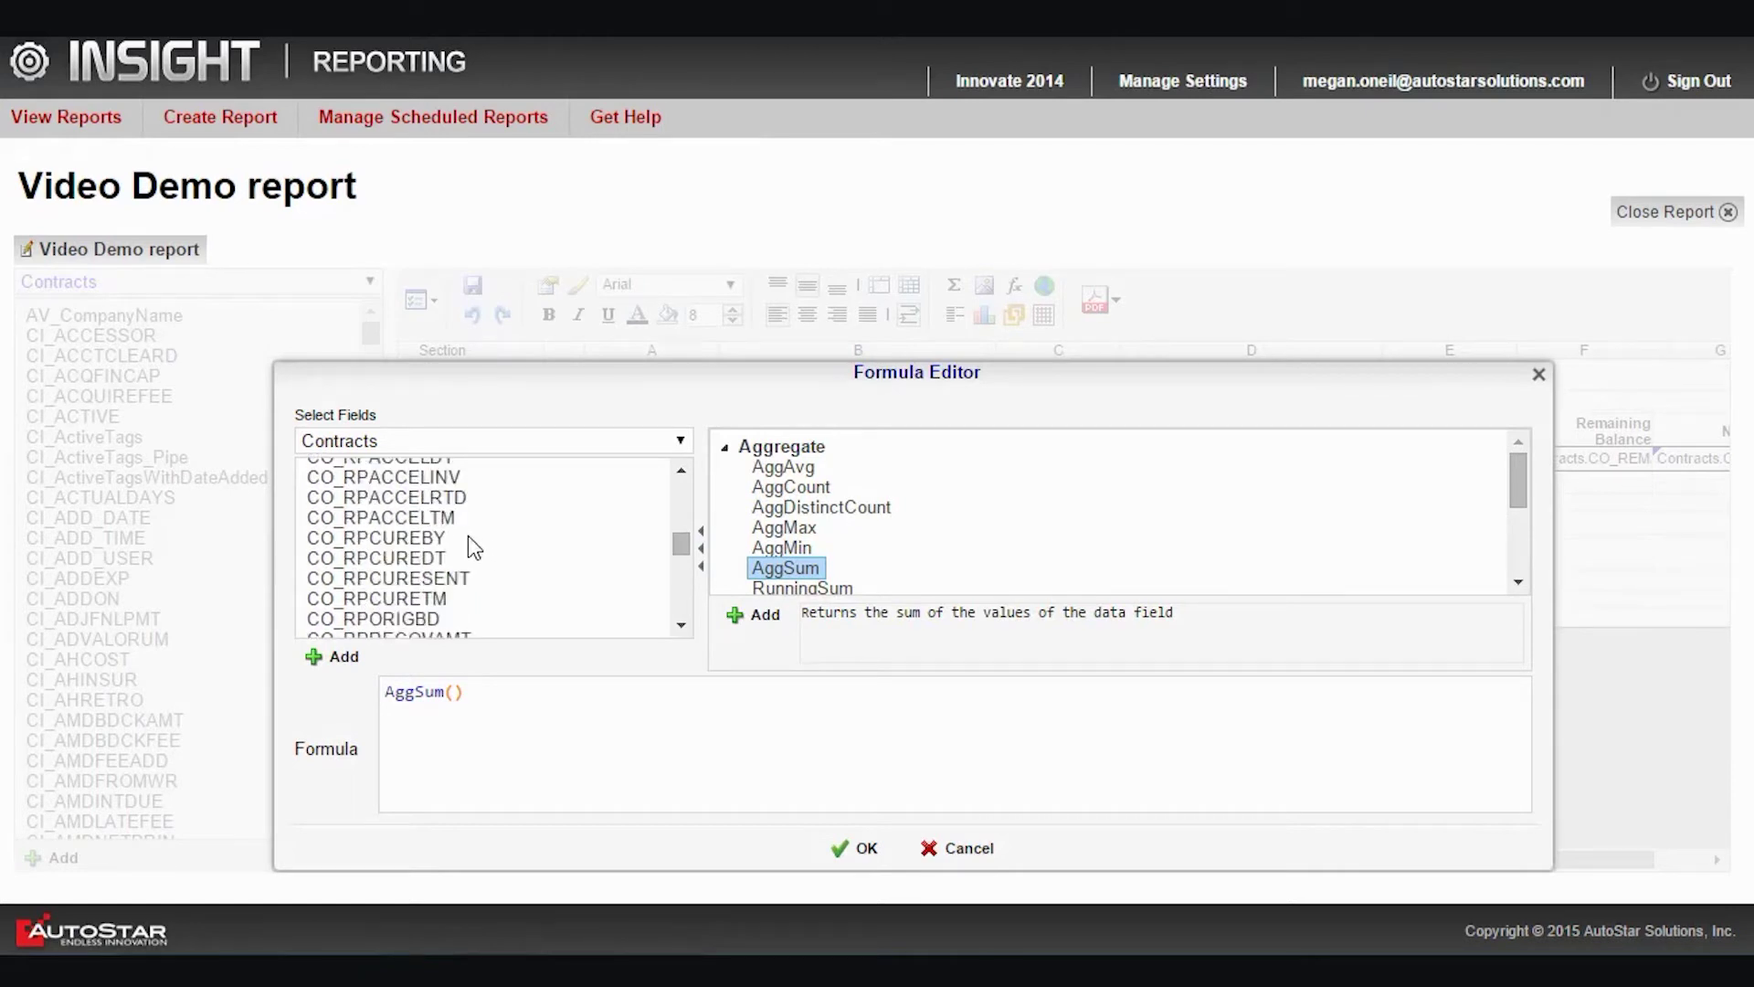
pyautogui.scroll(2, 465, 537)
pyautogui.scroll(3, 465, 538)
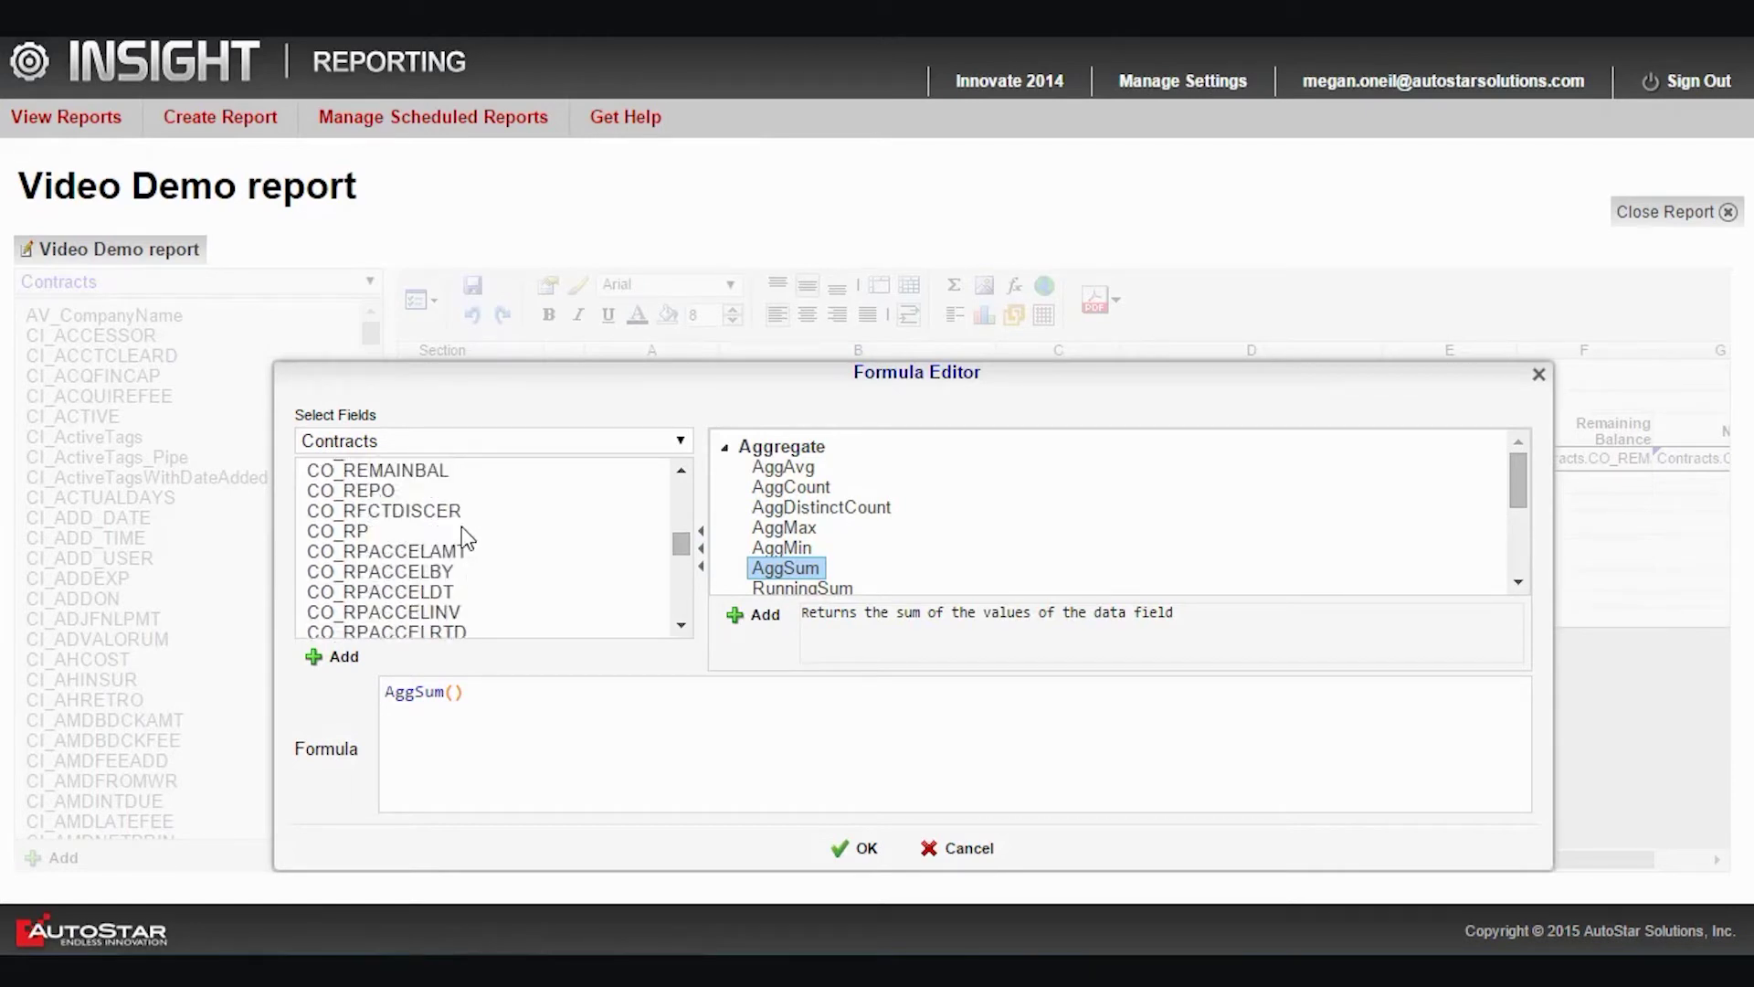
pyautogui.doubleClick(402, 471)
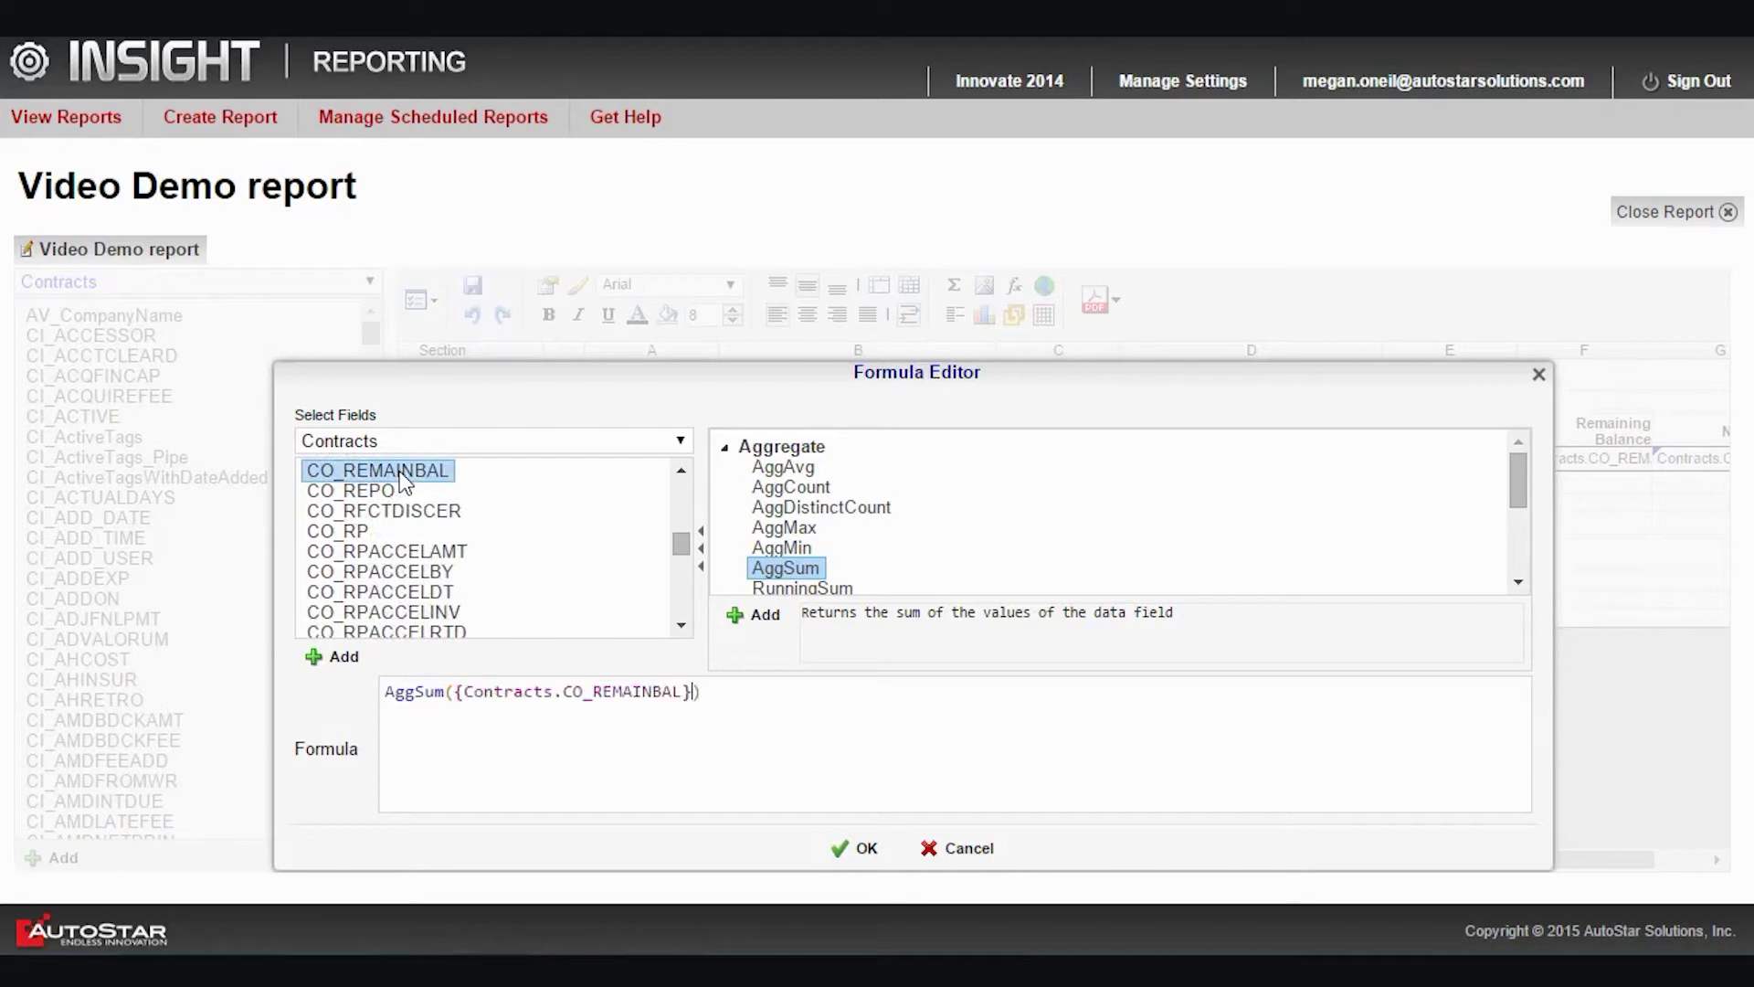
pyautogui.click(855, 847)
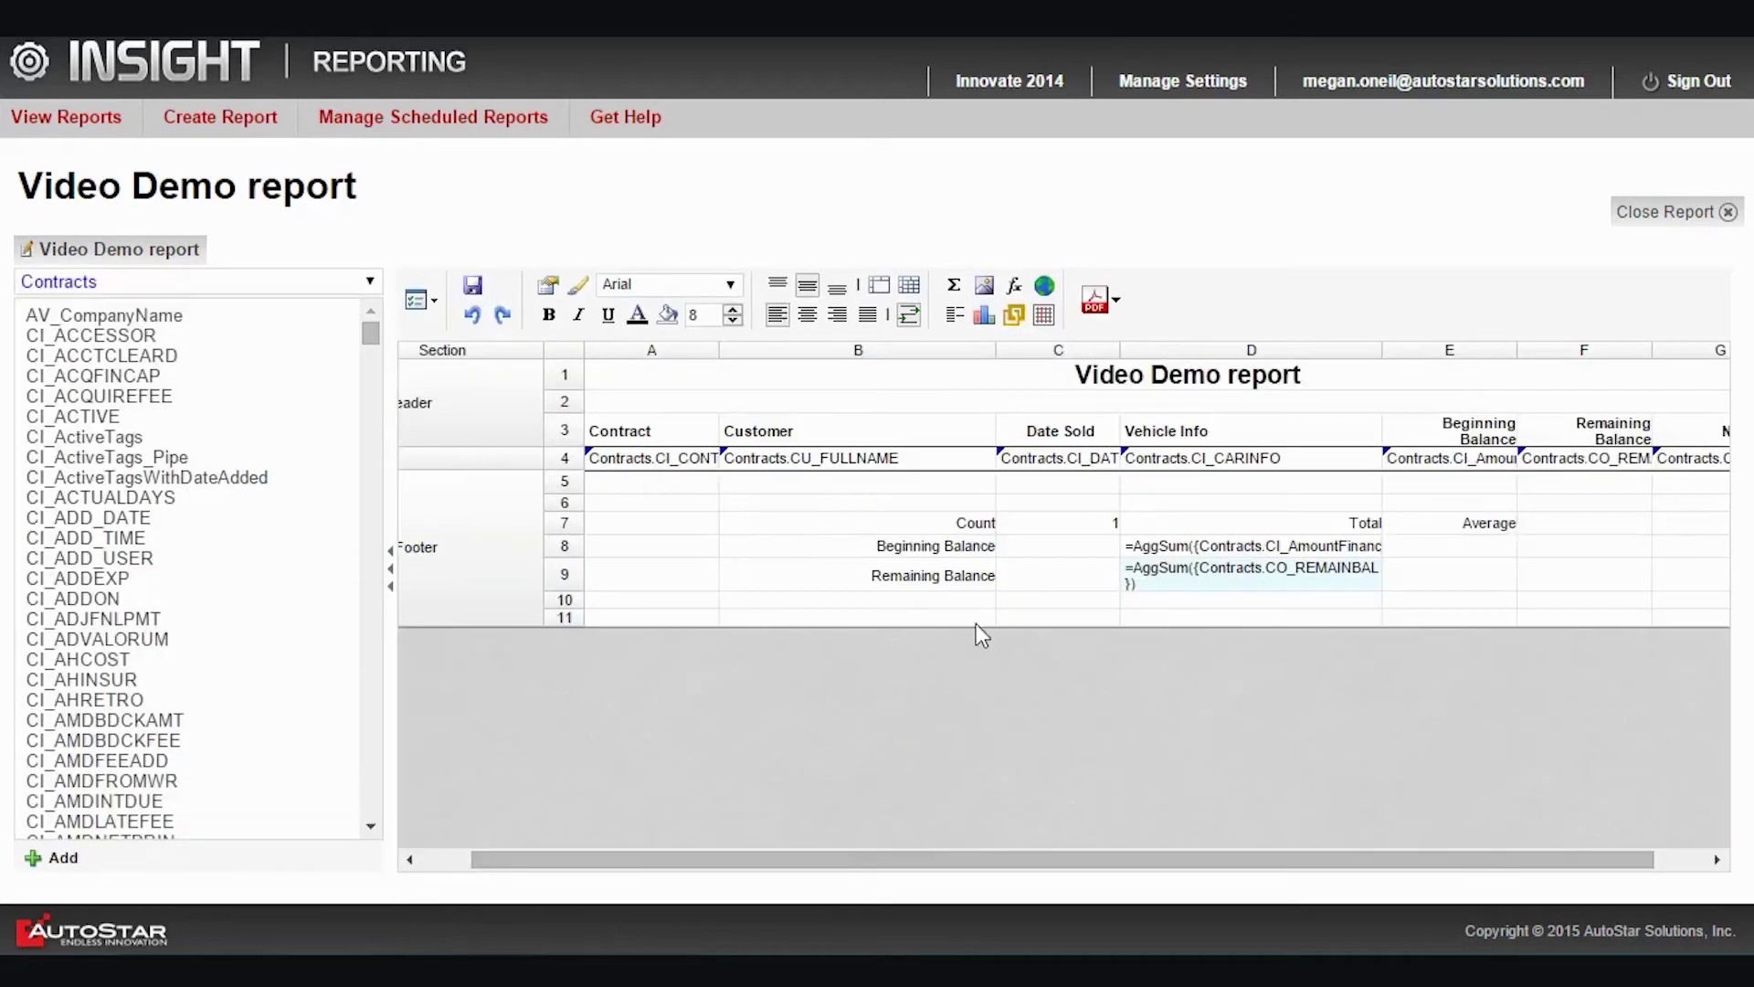
pyautogui.click(908, 317)
pyautogui.click(837, 318)
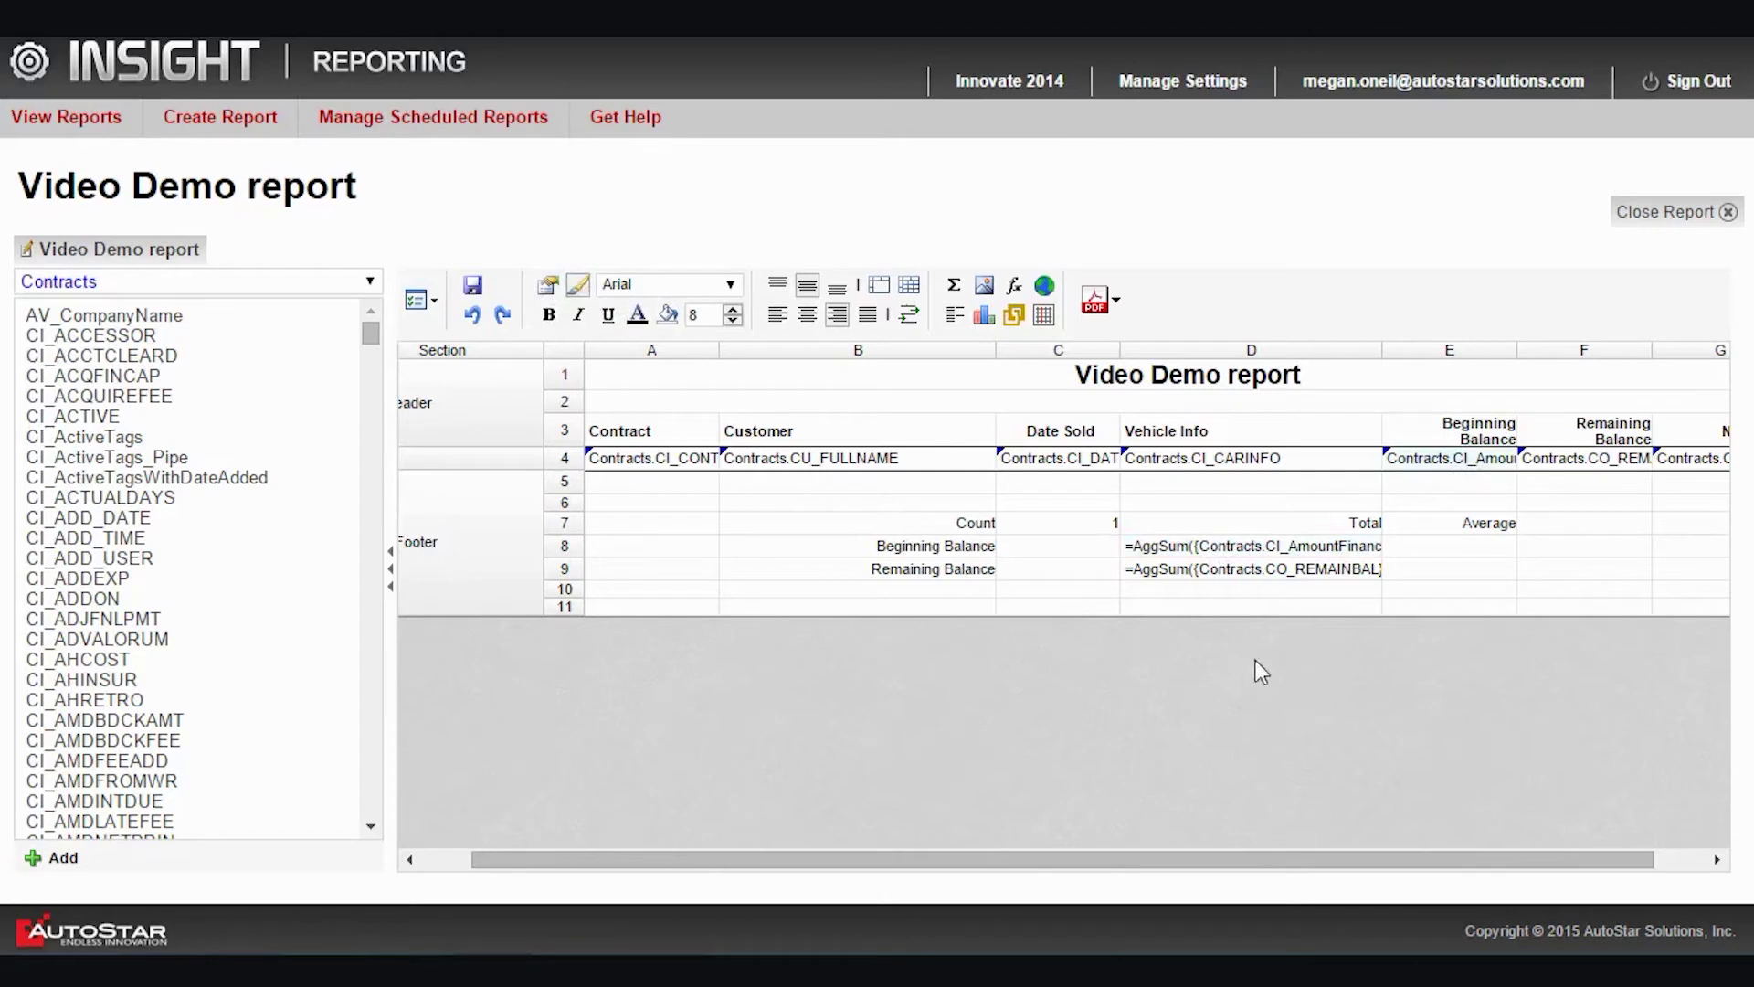
# Copy the cell formatting of the Beginning Balance detail field in E4 onto the total cell D8
pyautogui.click(585, 297)
pyautogui.click(578, 290)
pyautogui.click(1180, 546)
# Enter an AggAvg formula with the Contracts.CI_AmountFinanced field in the Beginning Balance average cell, E8
pyautogui.click(1453, 554)
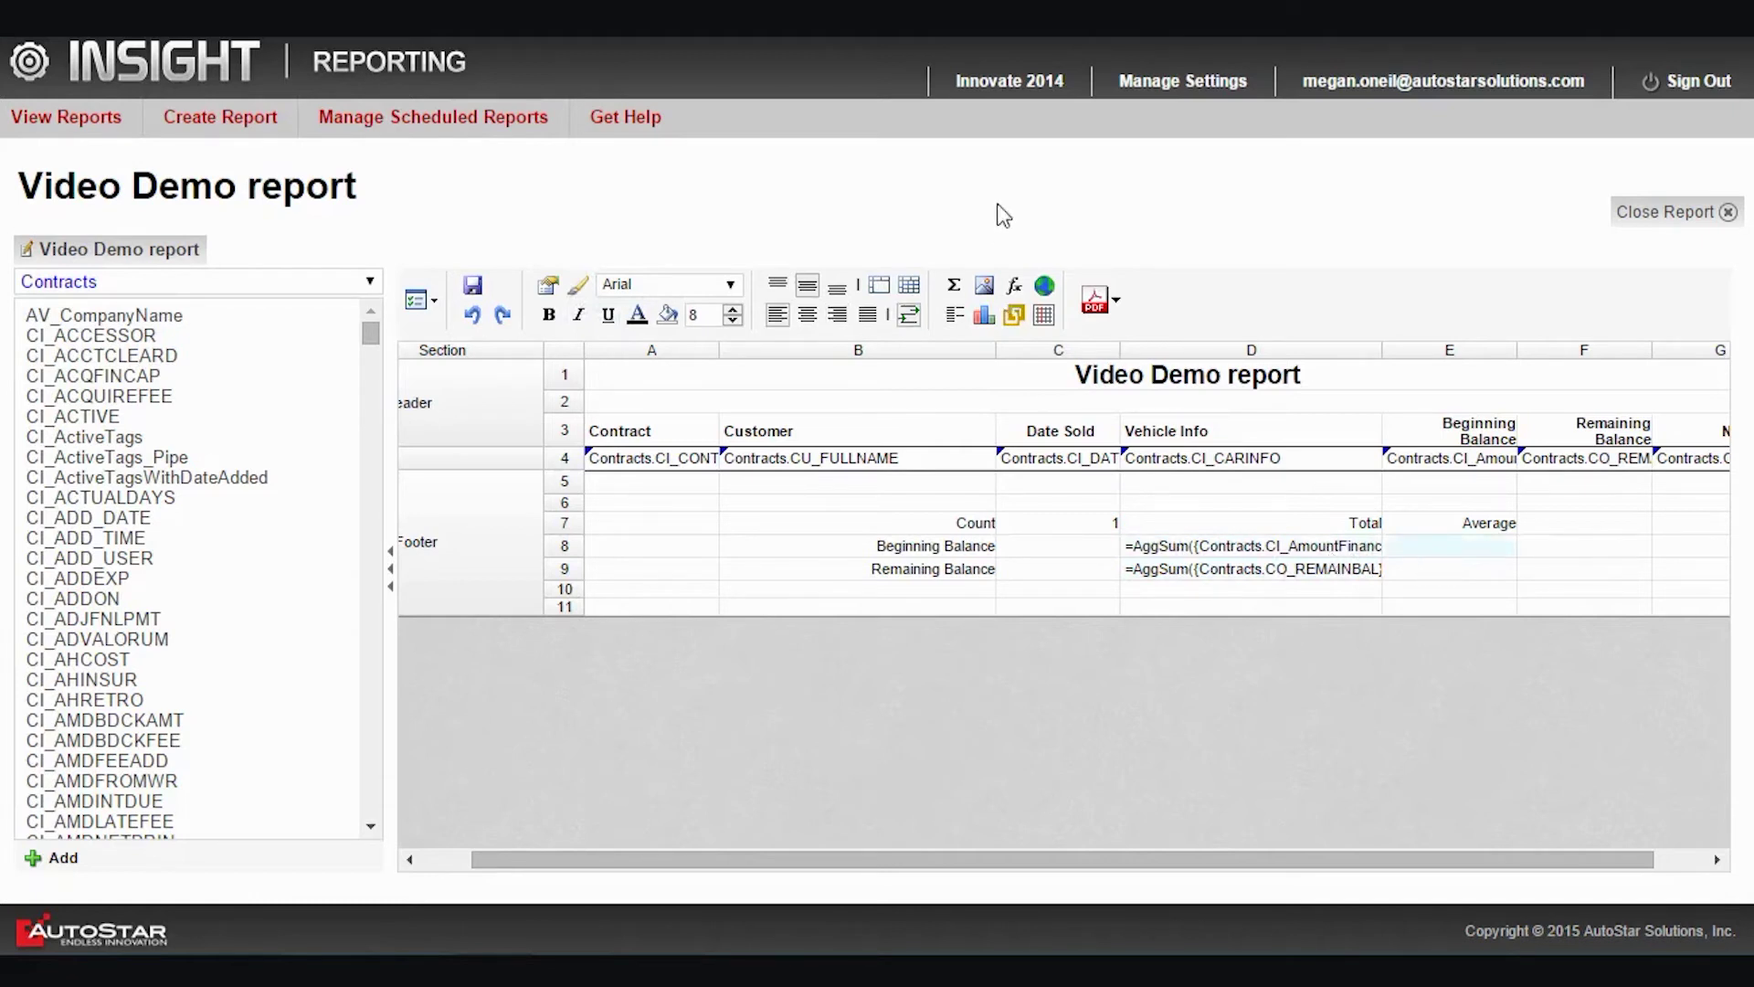
pyautogui.click(1013, 287)
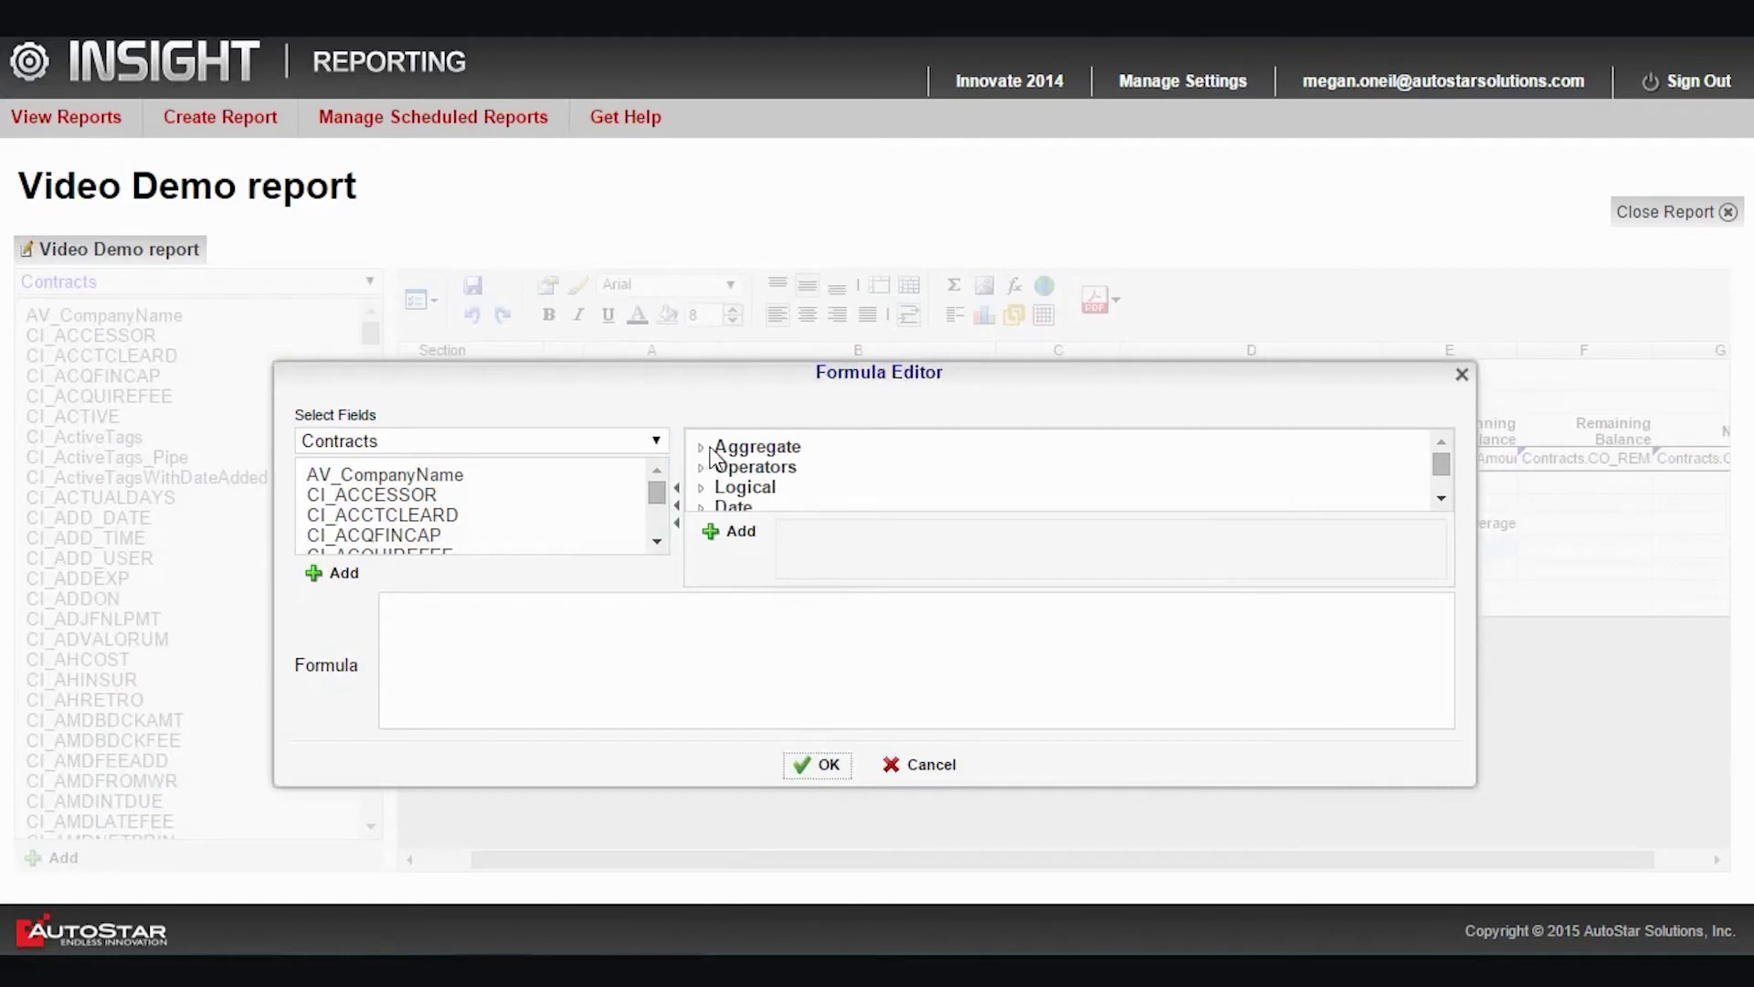
pyautogui.click(701, 448)
pyautogui.click(761, 472)
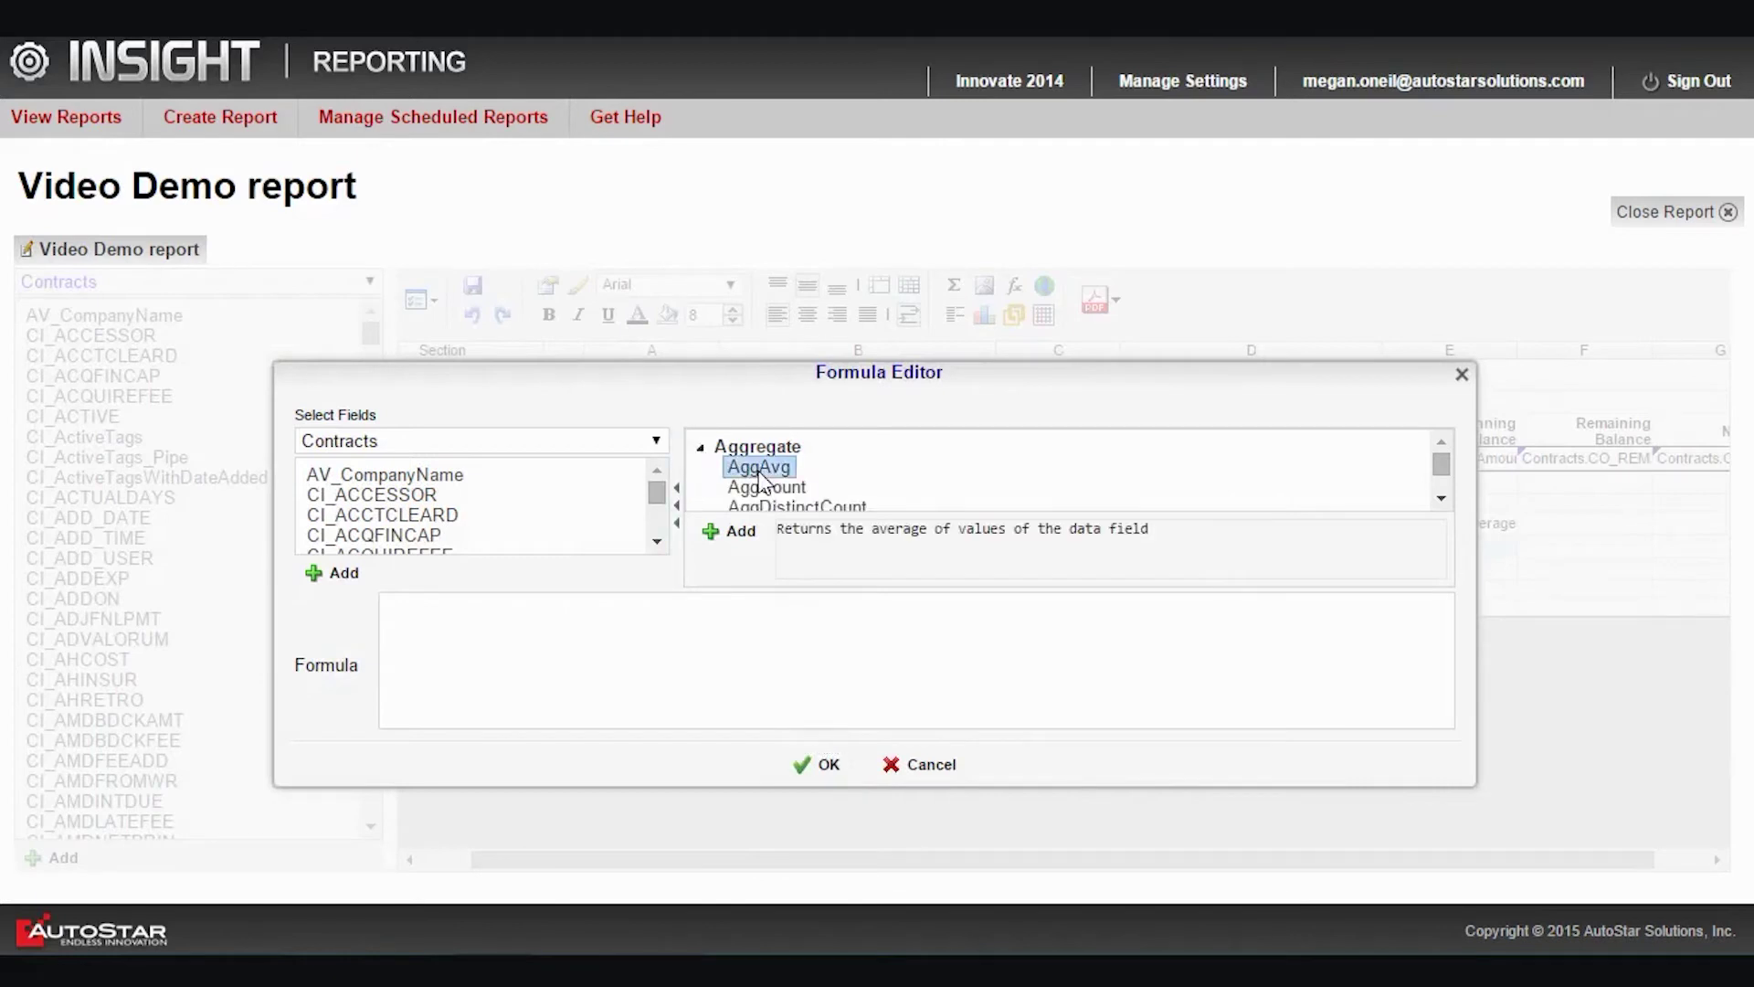
pyautogui.click(734, 532)
pyautogui.scroll(-5, 650, 546)
pyautogui.scroll(-8, 634, 528)
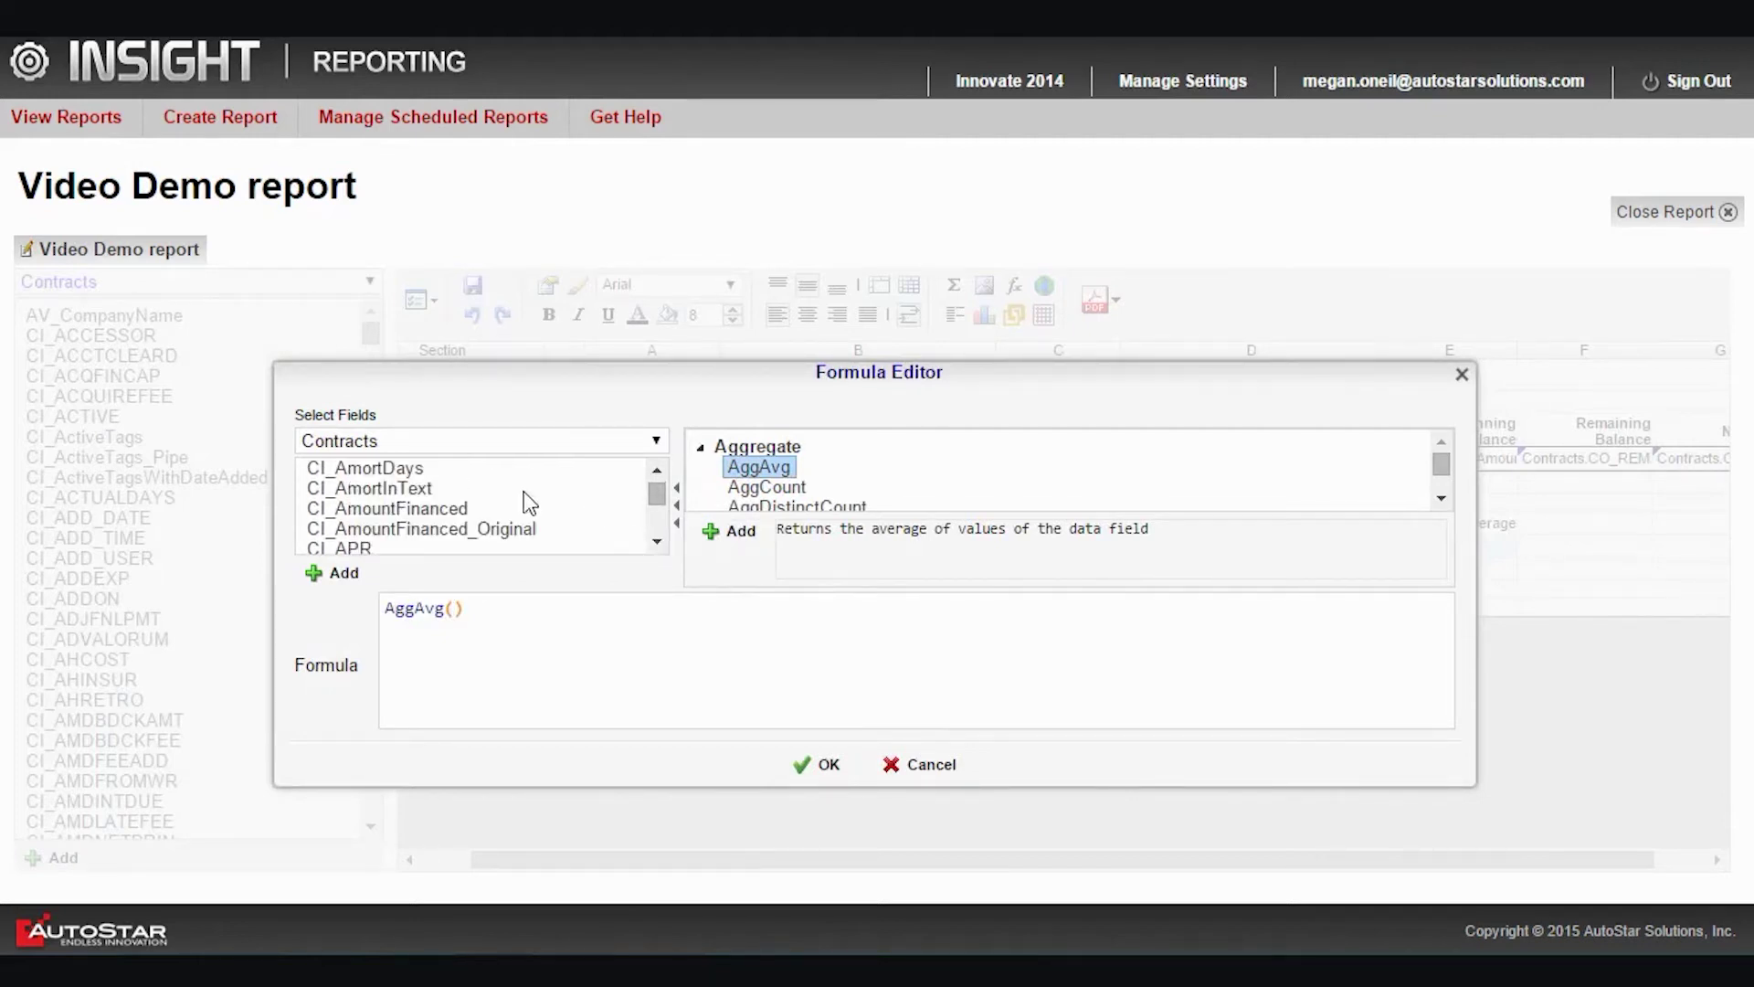
pyautogui.doubleClick(425, 508)
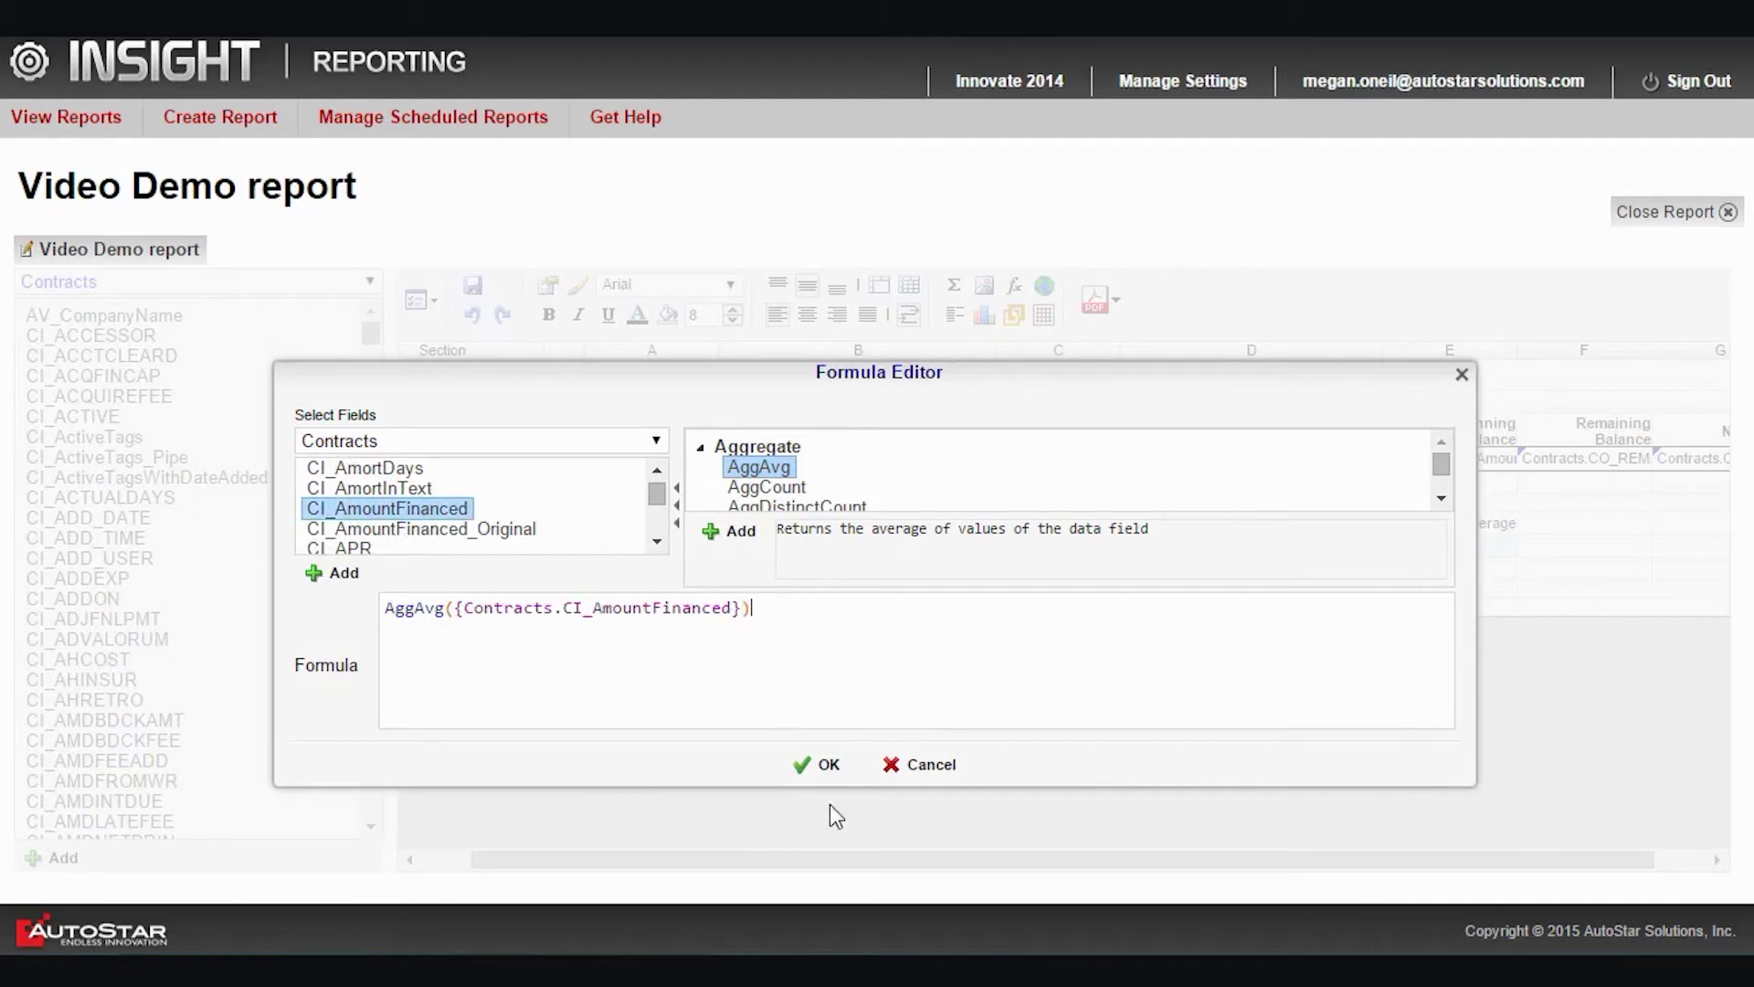
pyautogui.click(829, 765)
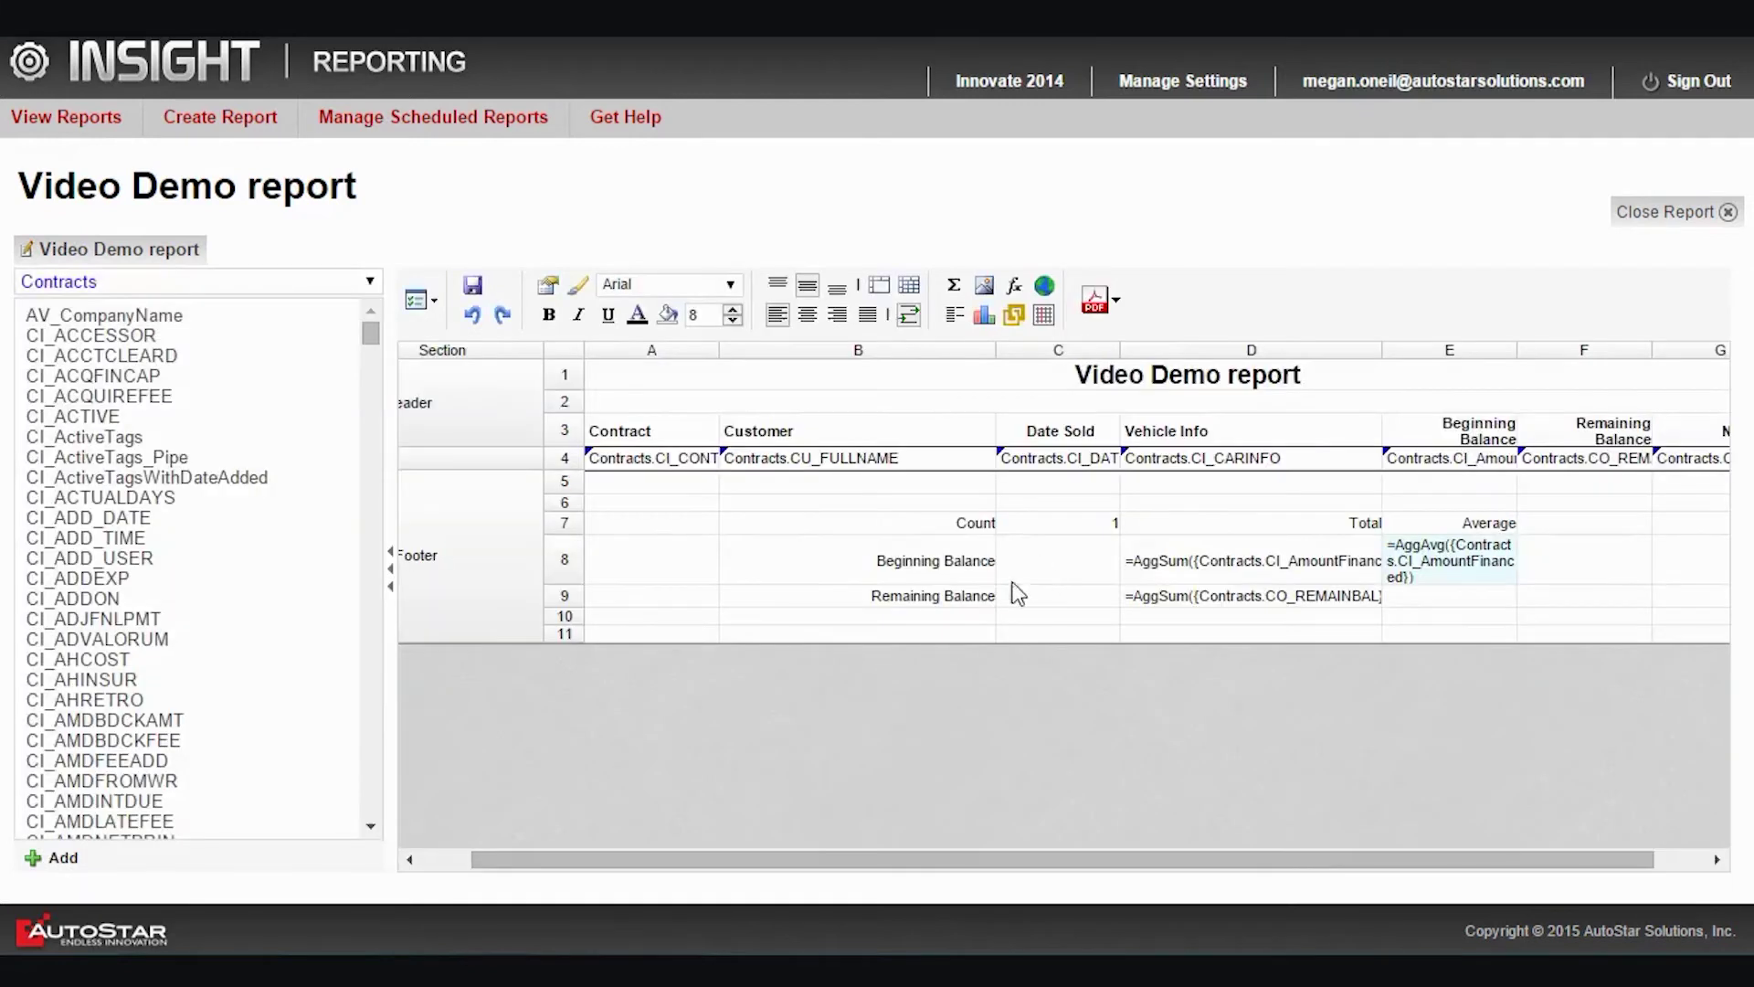
# Right-align E8 with text wrapping off and copy the cell formatting of the total cell D8 onto it
pyautogui.click(909, 316)
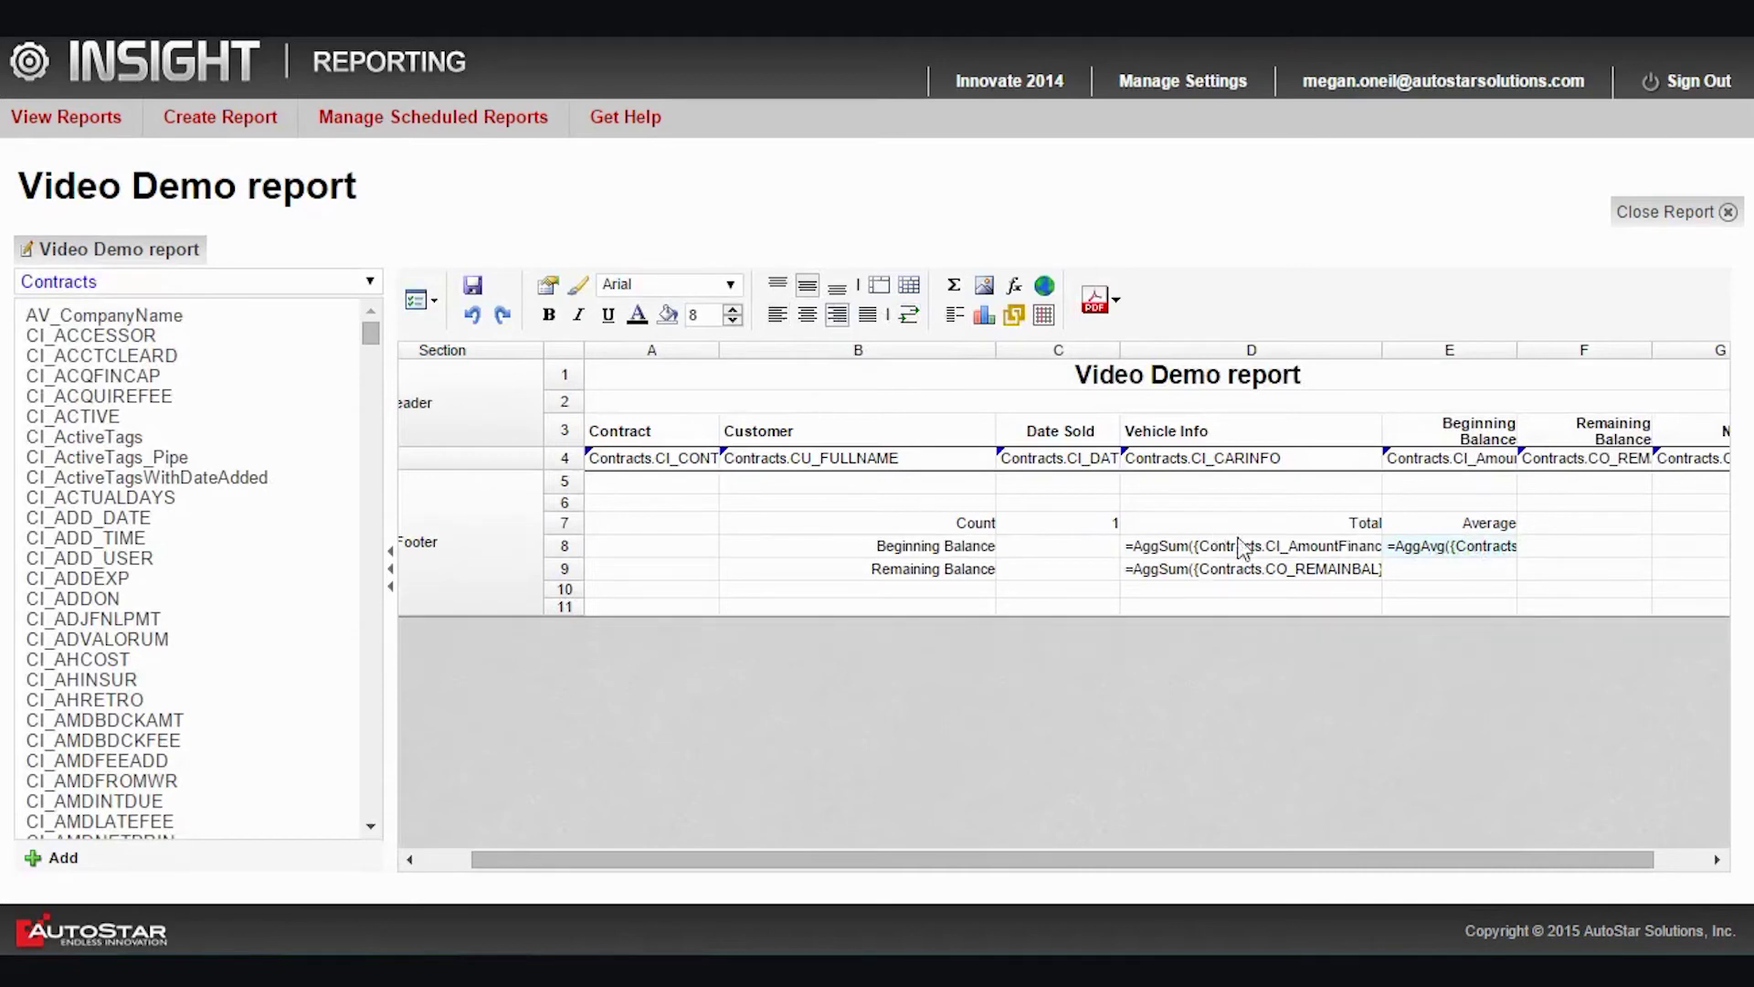
pyautogui.click(582, 290)
pyautogui.click(1499, 539)
# Copy the D9 formula into the Remaining Balance average cell E9 and change its function from AggSum to AggAvg
pyautogui.moveTo(1242, 577); pyautogui.dragTo(1440, 581)
pyautogui.doubleClick(1440, 581)
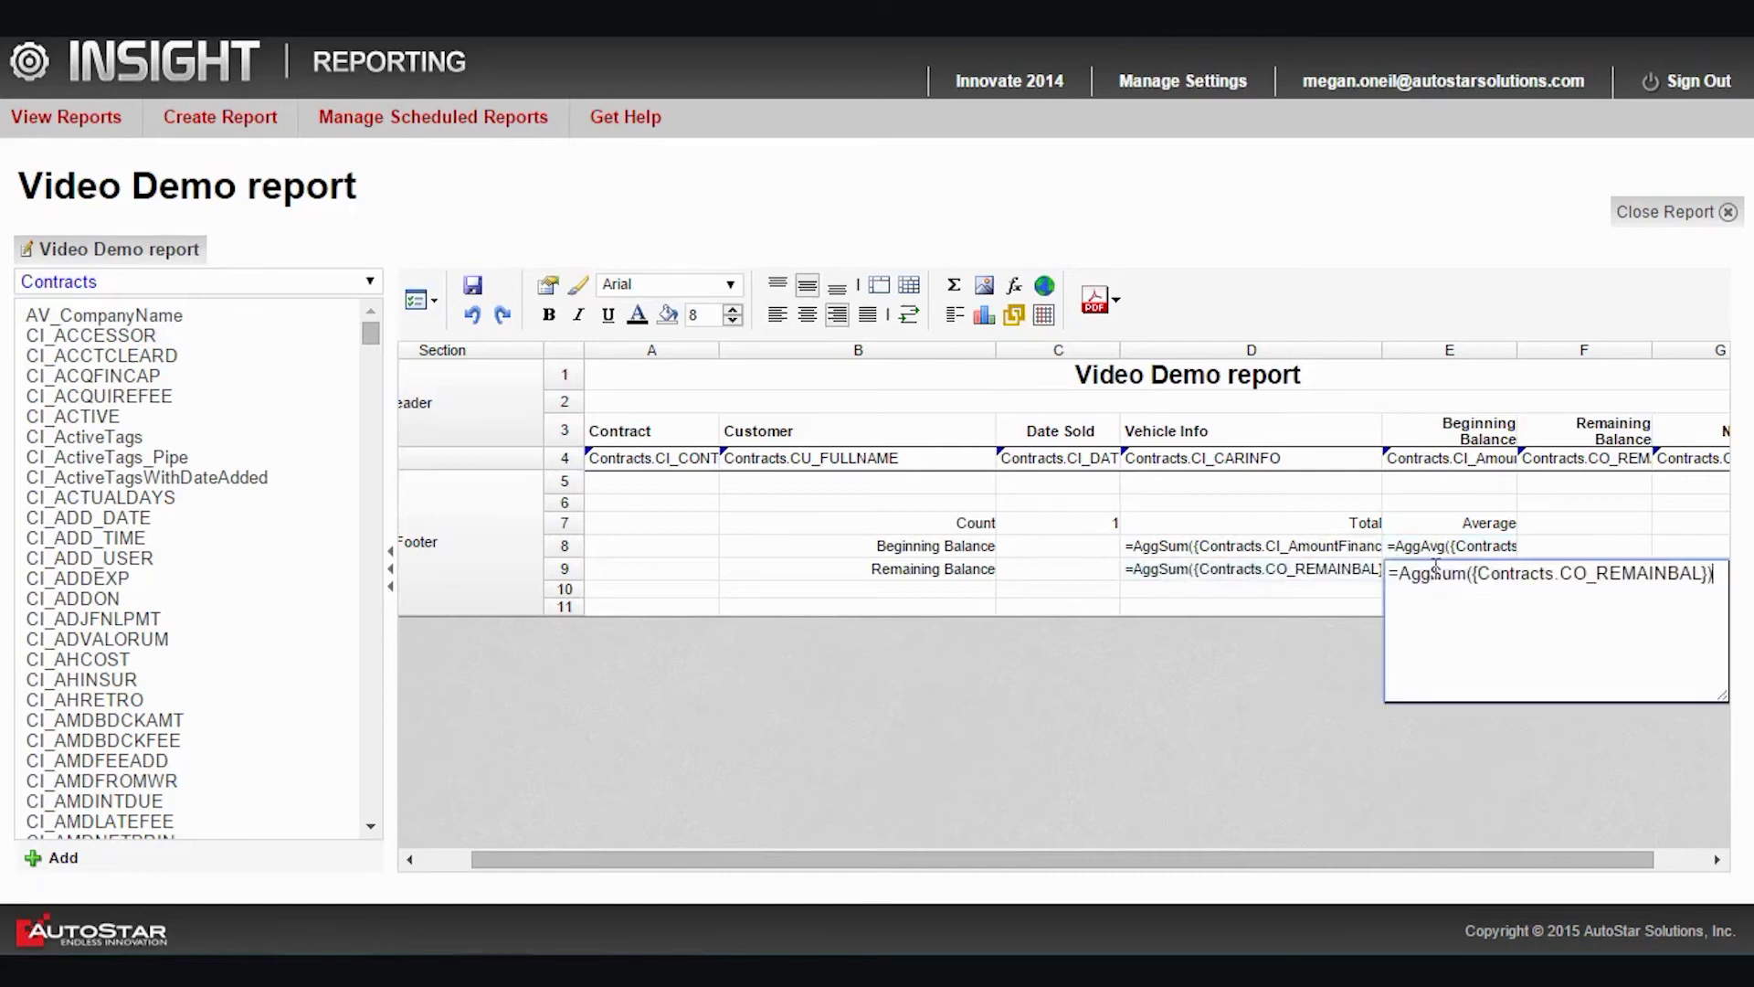
pyautogui.moveTo(1431, 573); pyautogui.dragTo(1458, 572)
pyautogui.press('BackSpace')
pyautogui.write('Avg')
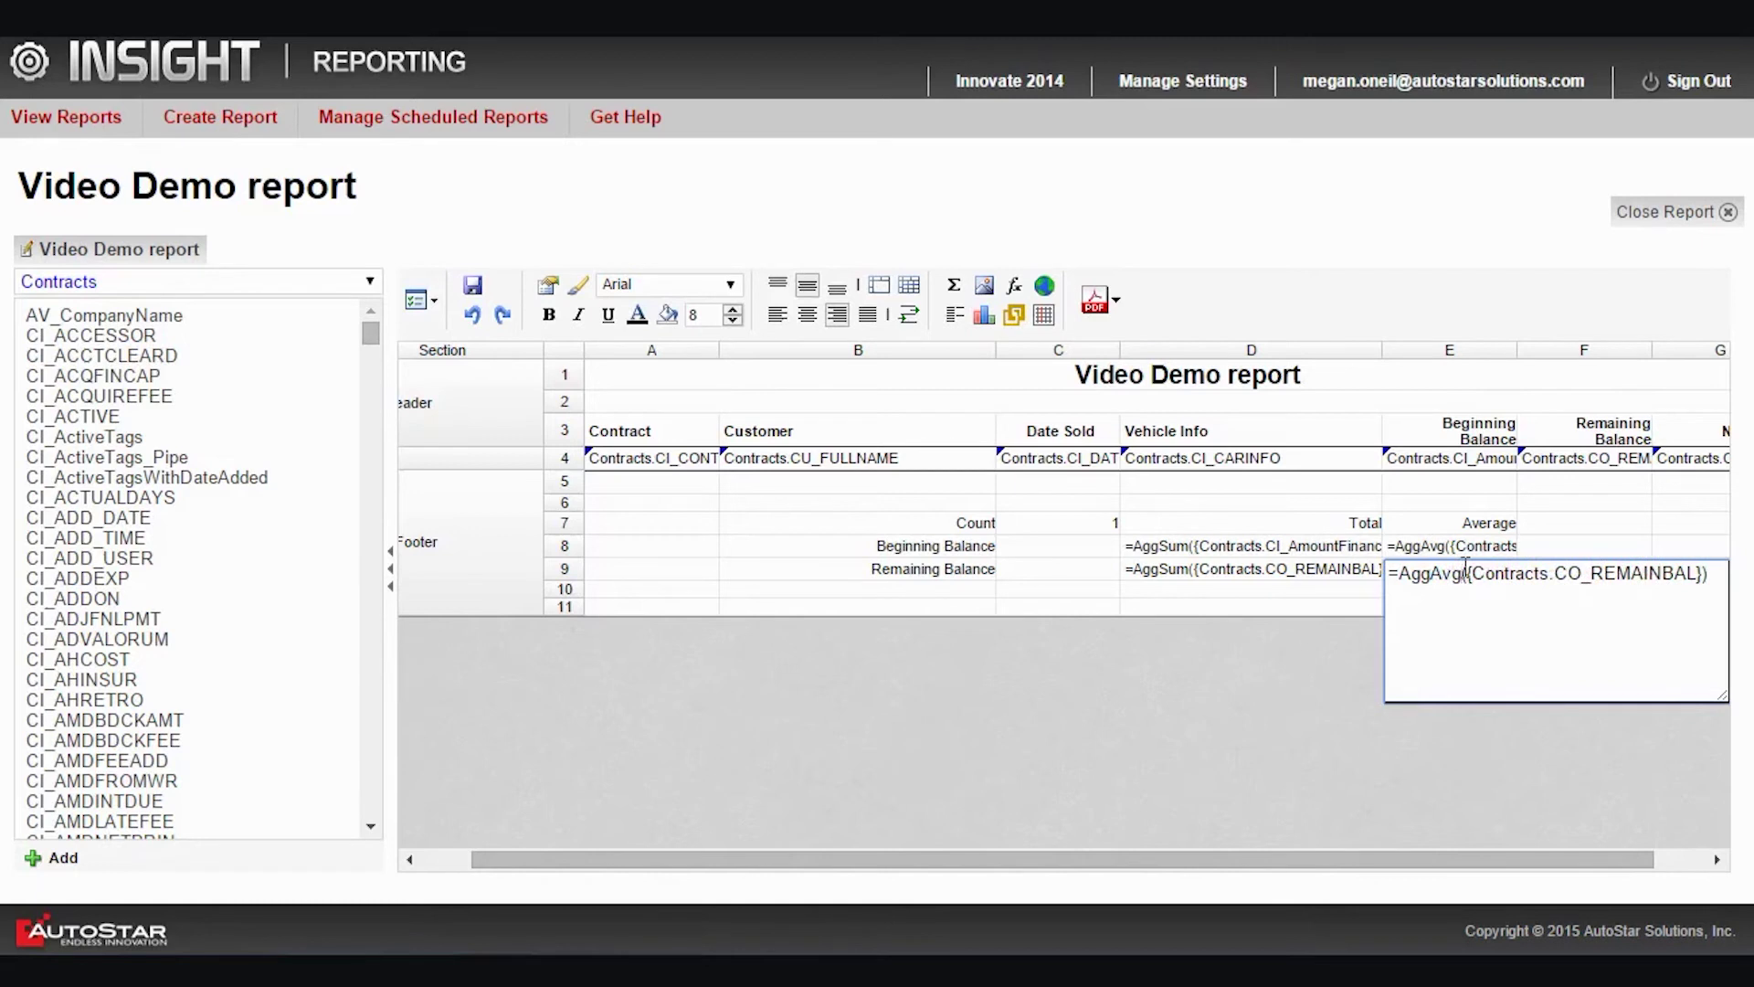
pyautogui.click(1310, 711)
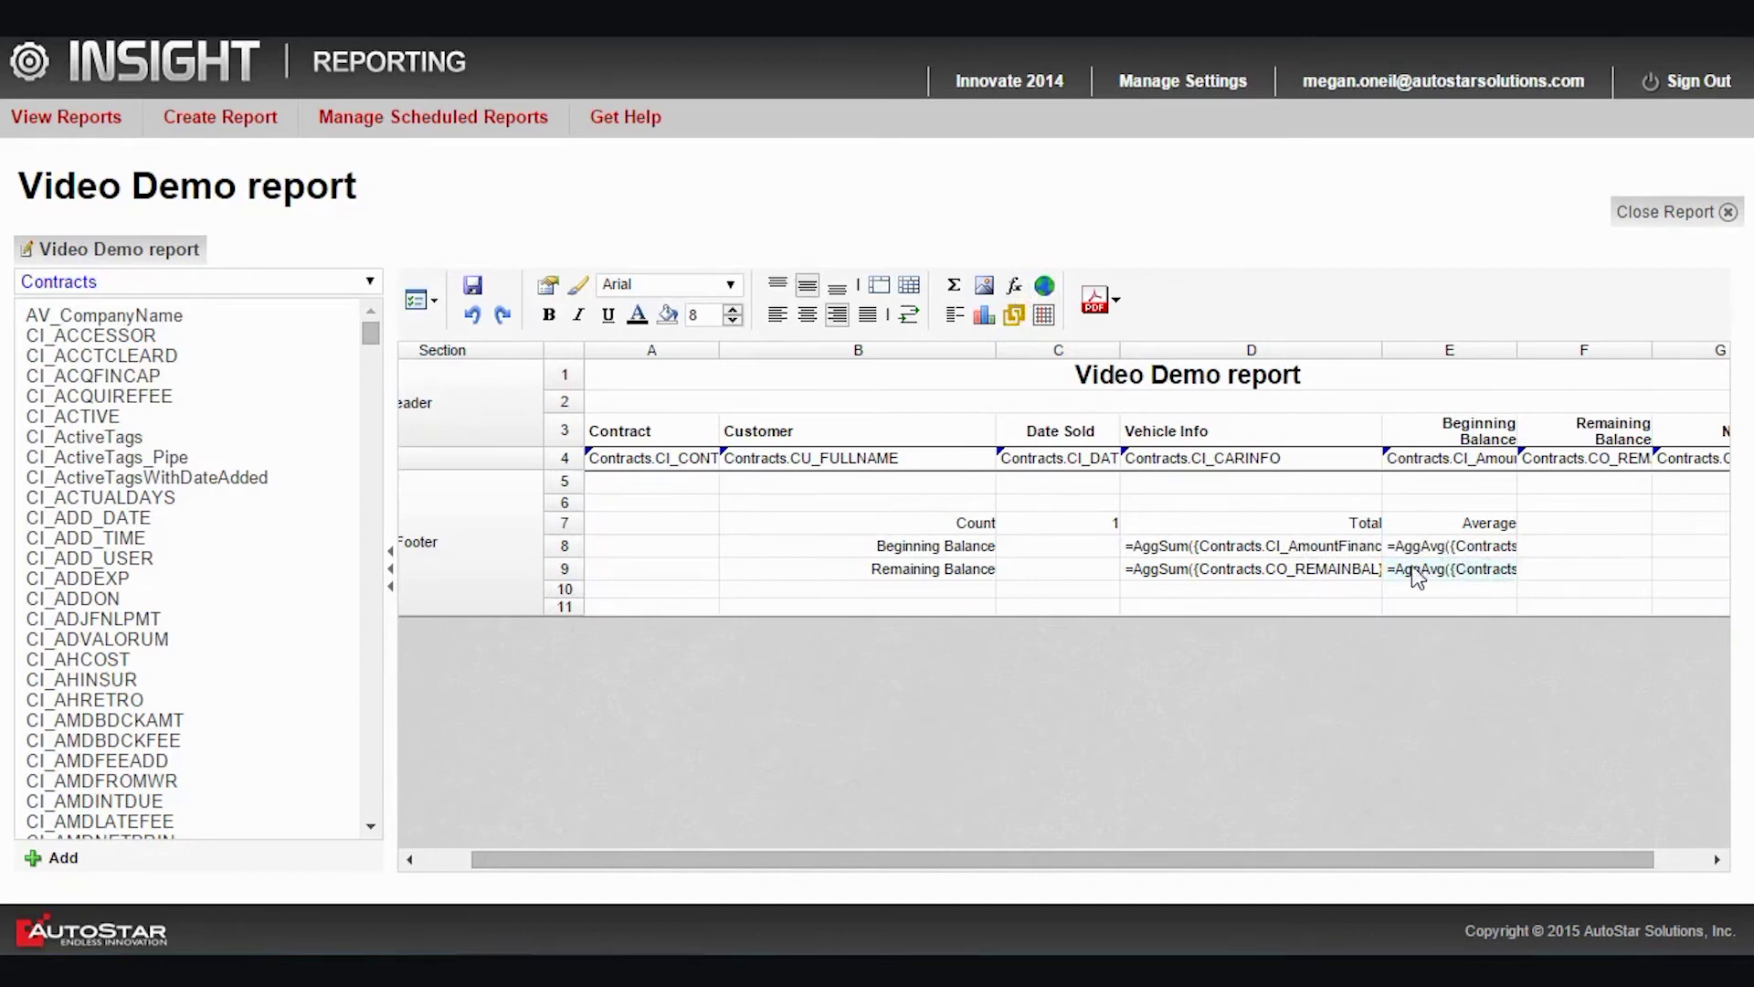
# Add a black bottom border to cells B6 through E6, above the summary block
pyautogui.click(936, 505)
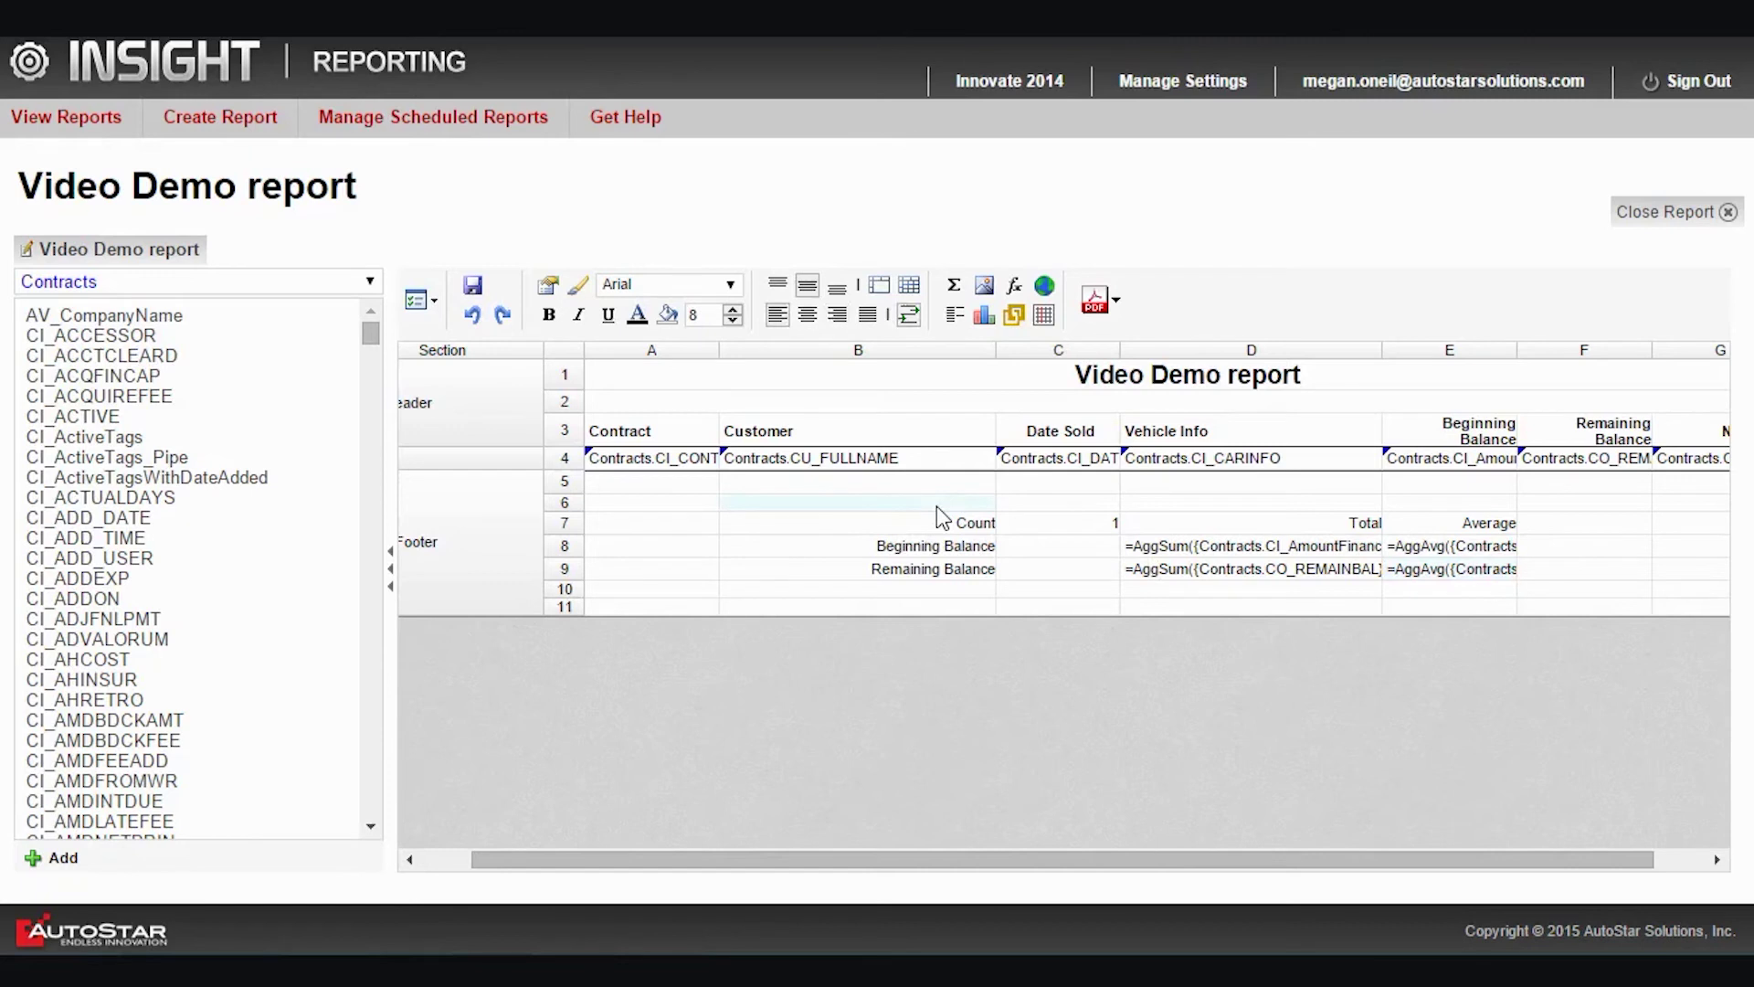
pyautogui.keyDown('shift'); pyautogui.click(1436, 502); pyautogui.keyUp('shift')
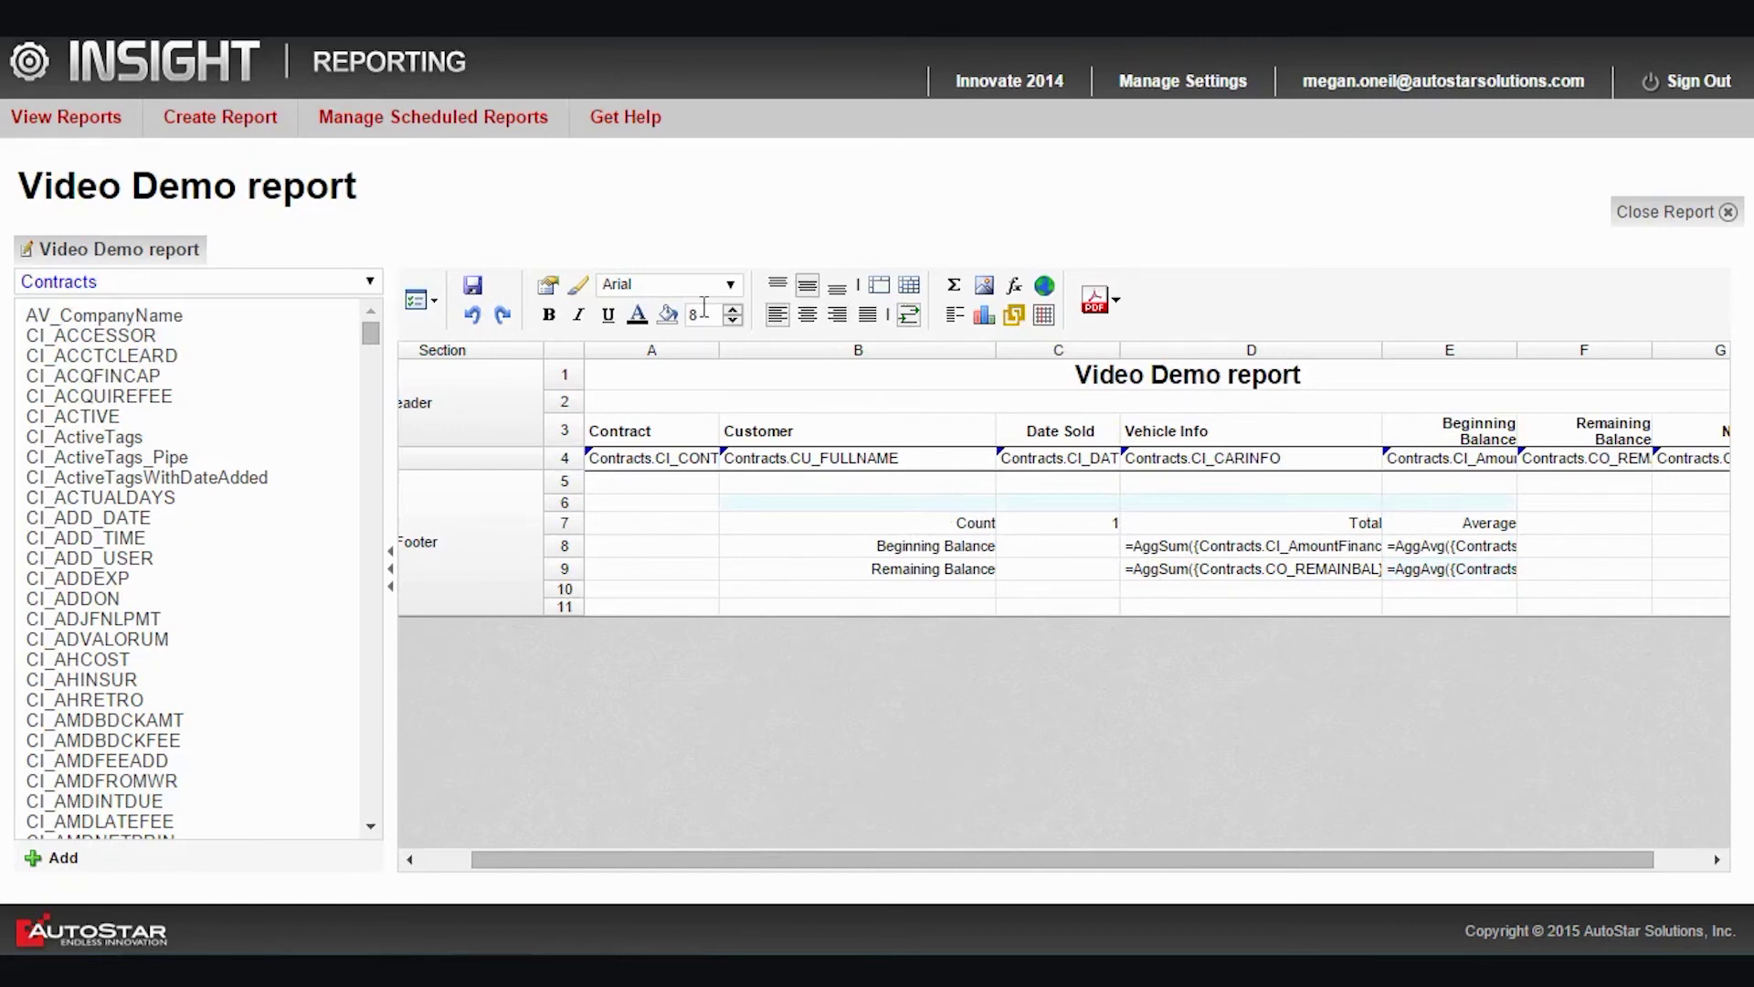
pyautogui.click(546, 287)
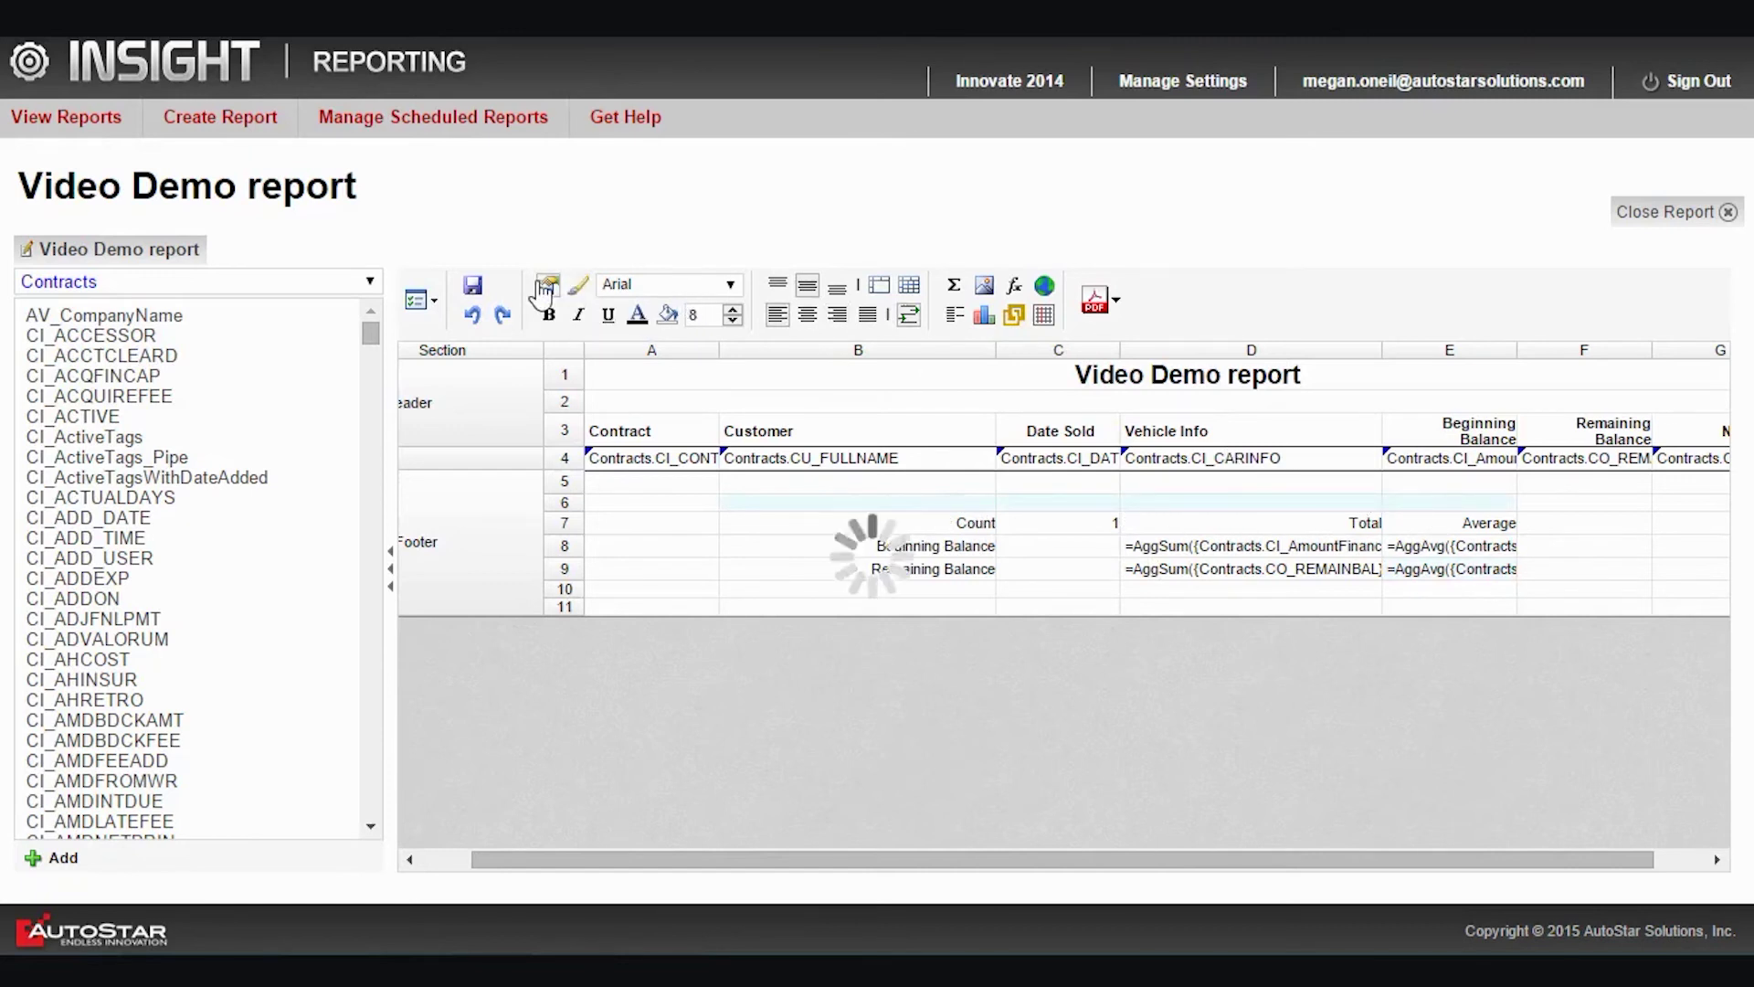
pyautogui.click(754, 371)
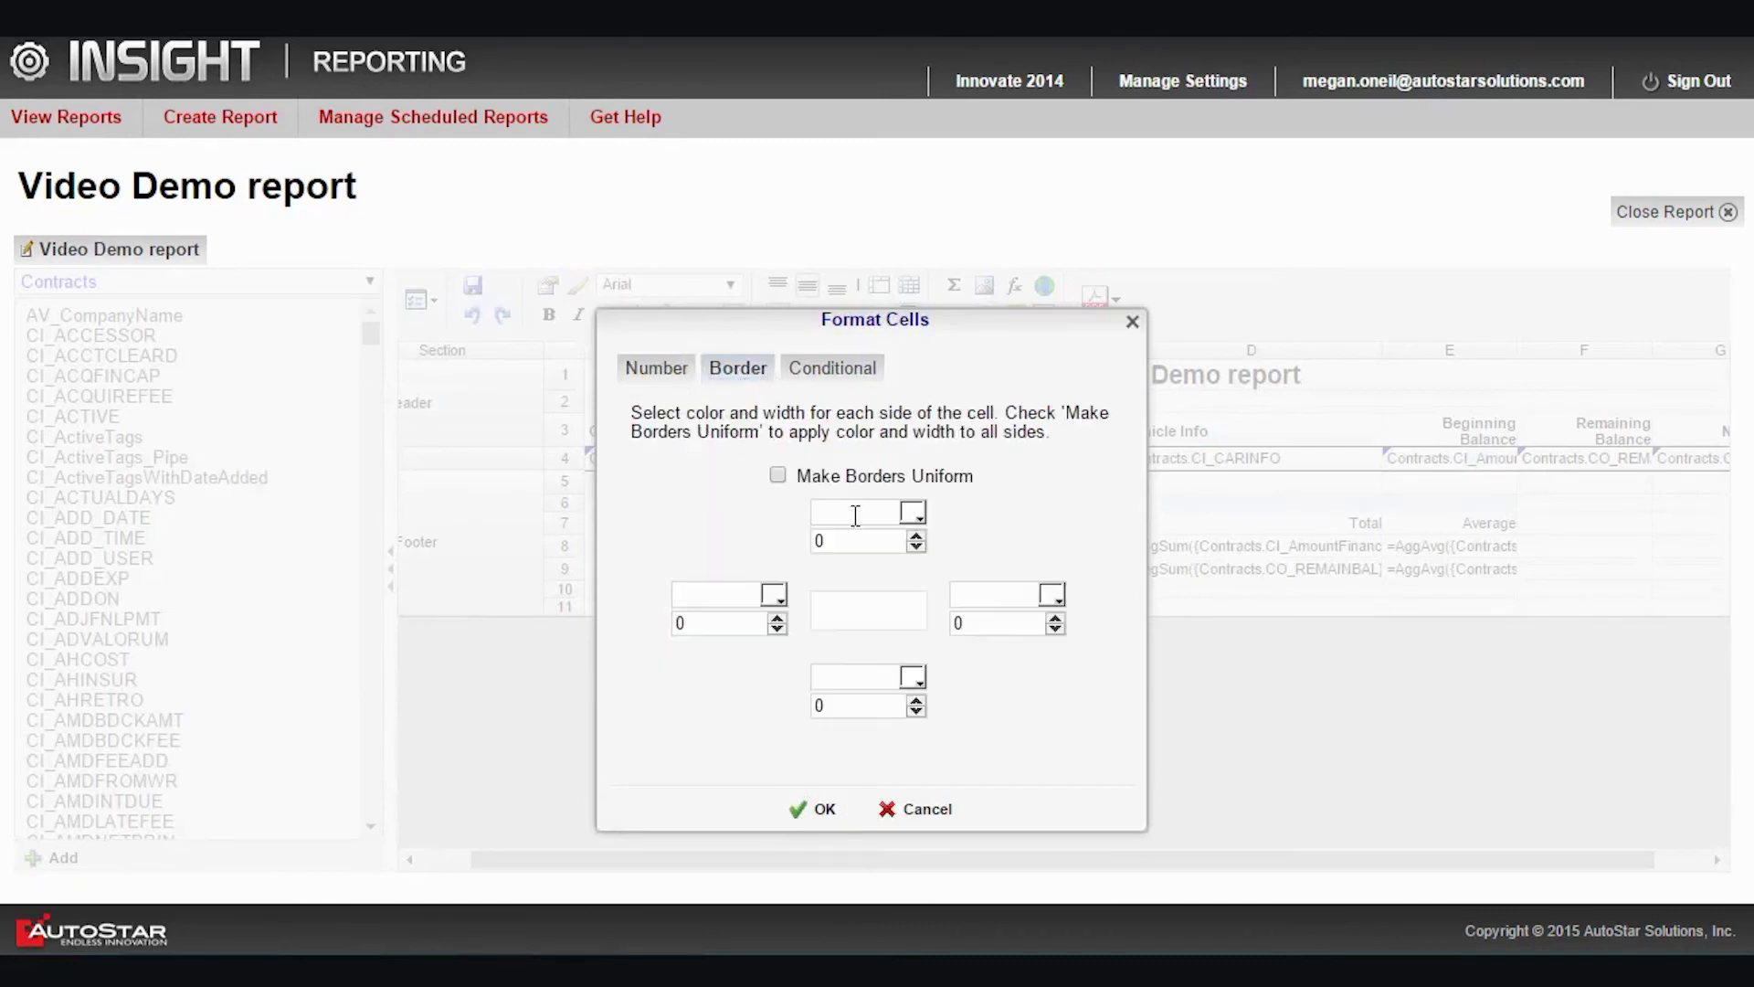
pyautogui.click(917, 700)
pyautogui.click(828, 820)
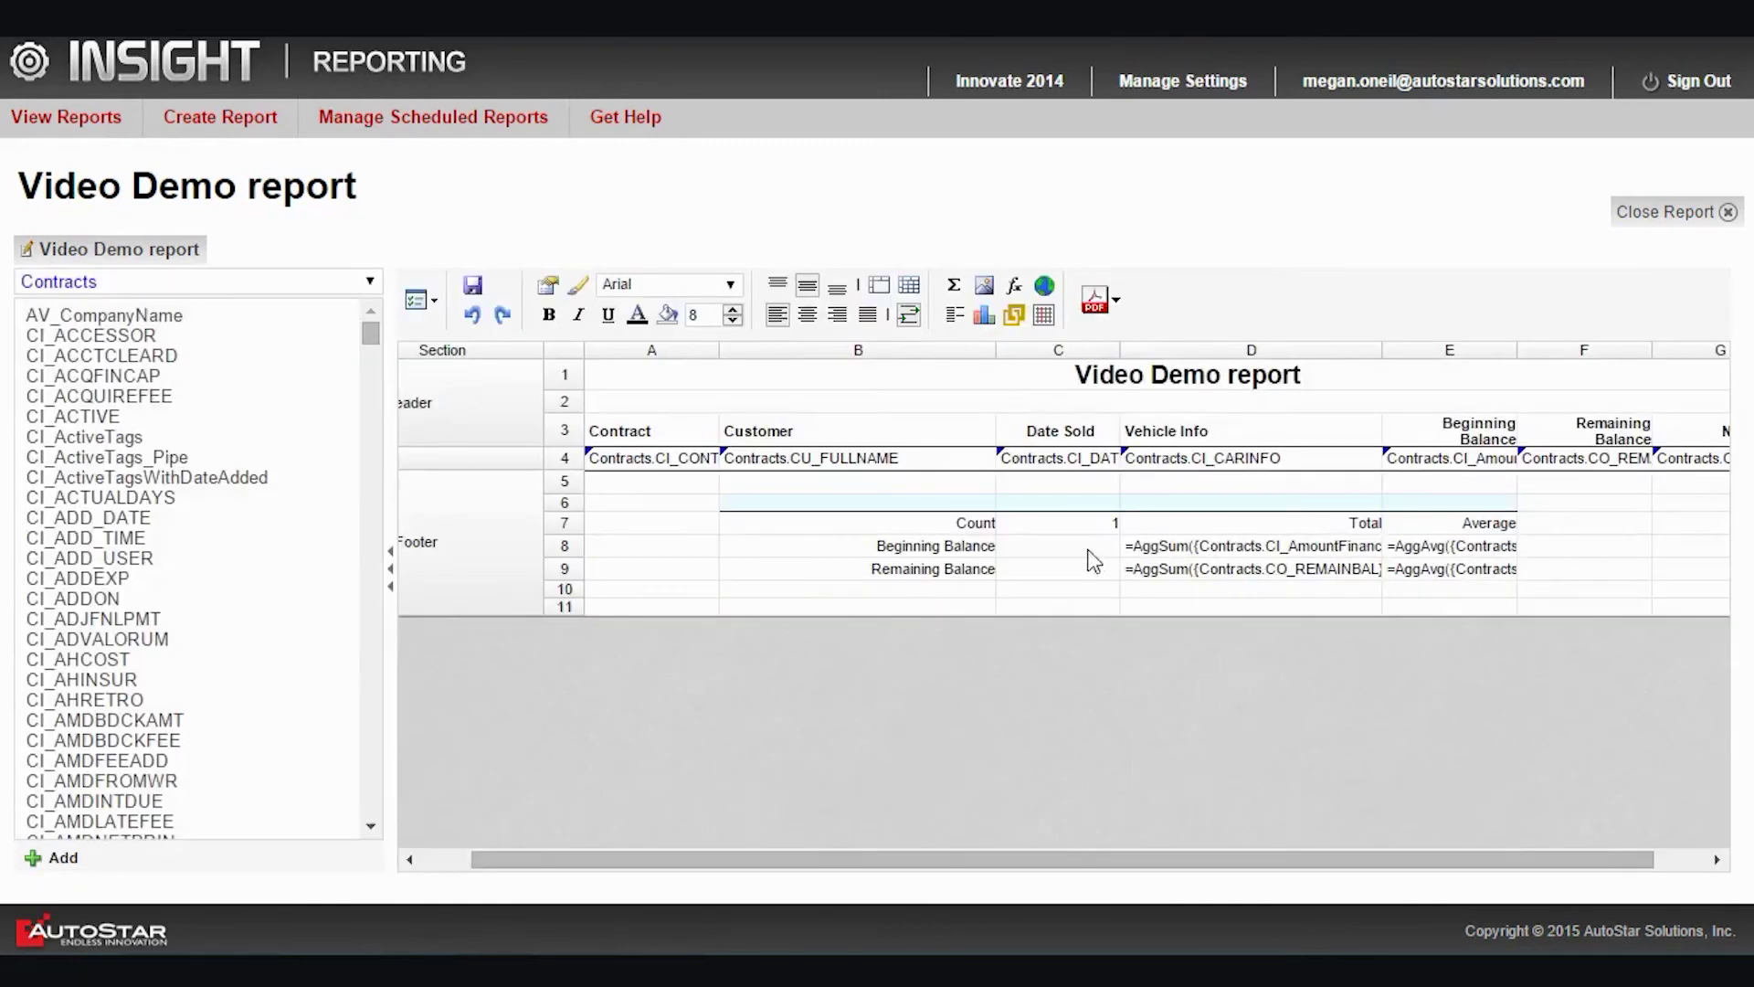
# Add a left border of width 1 in #000000 to the summary label cells B7 through B9
pyautogui.click(745, 522)
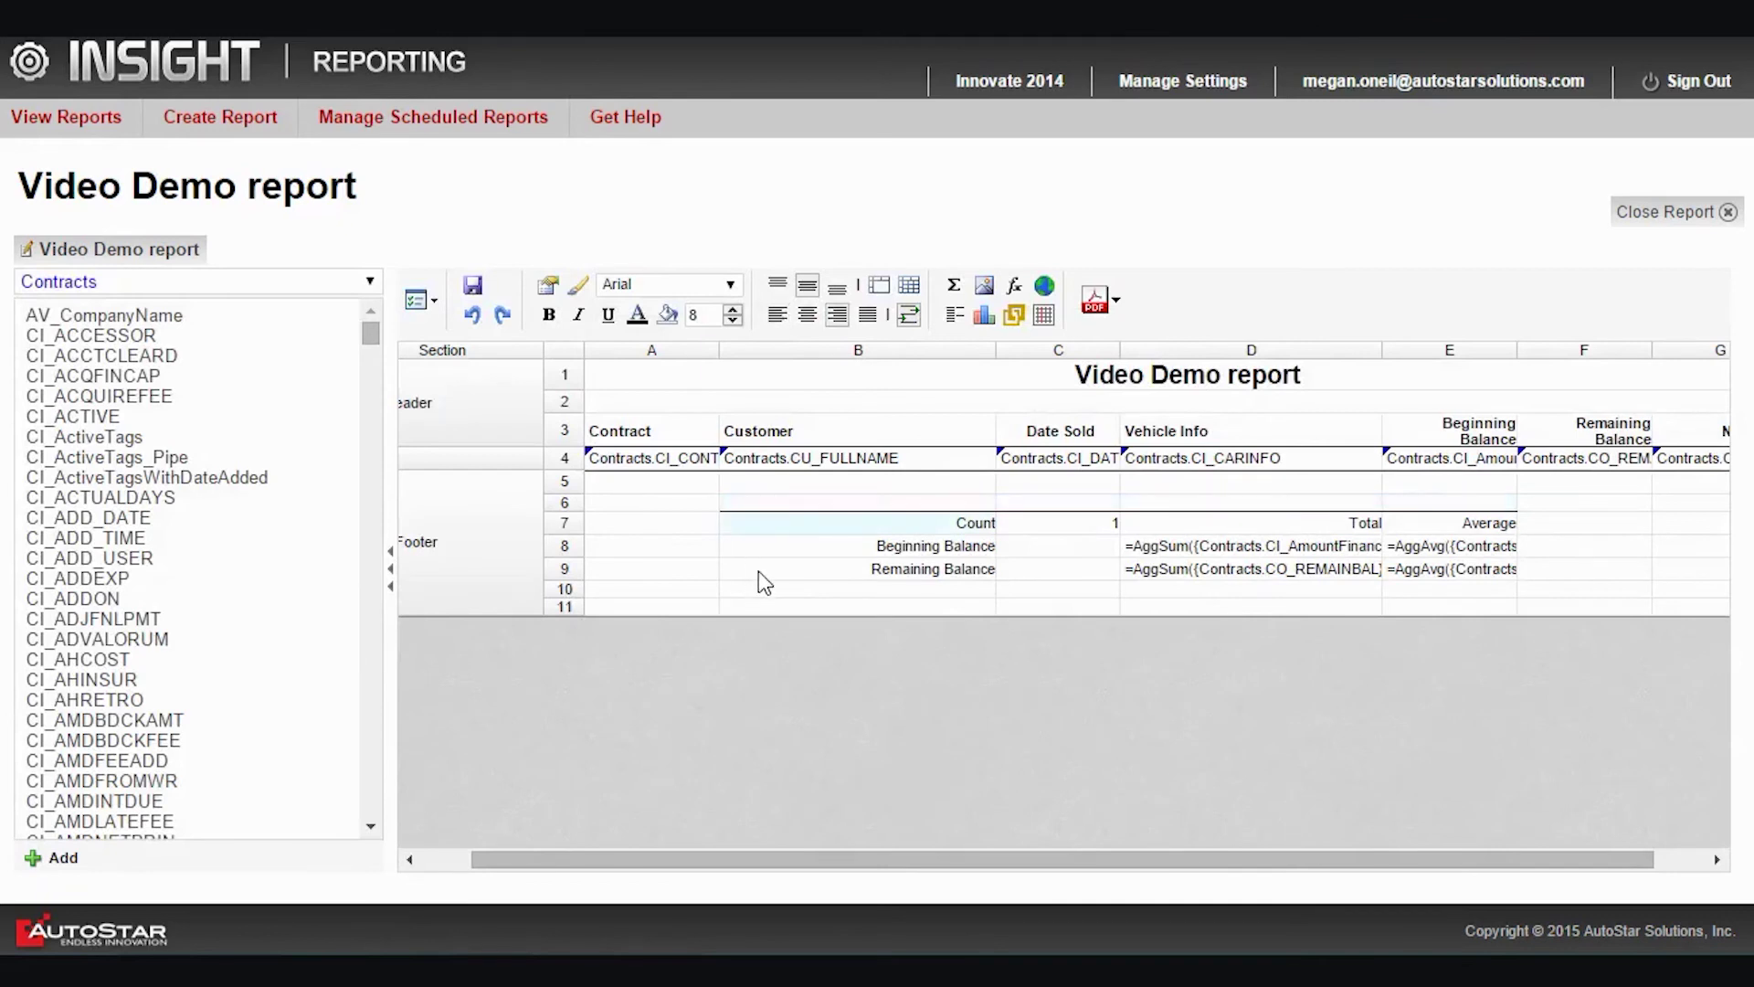
pyautogui.click(547, 286)
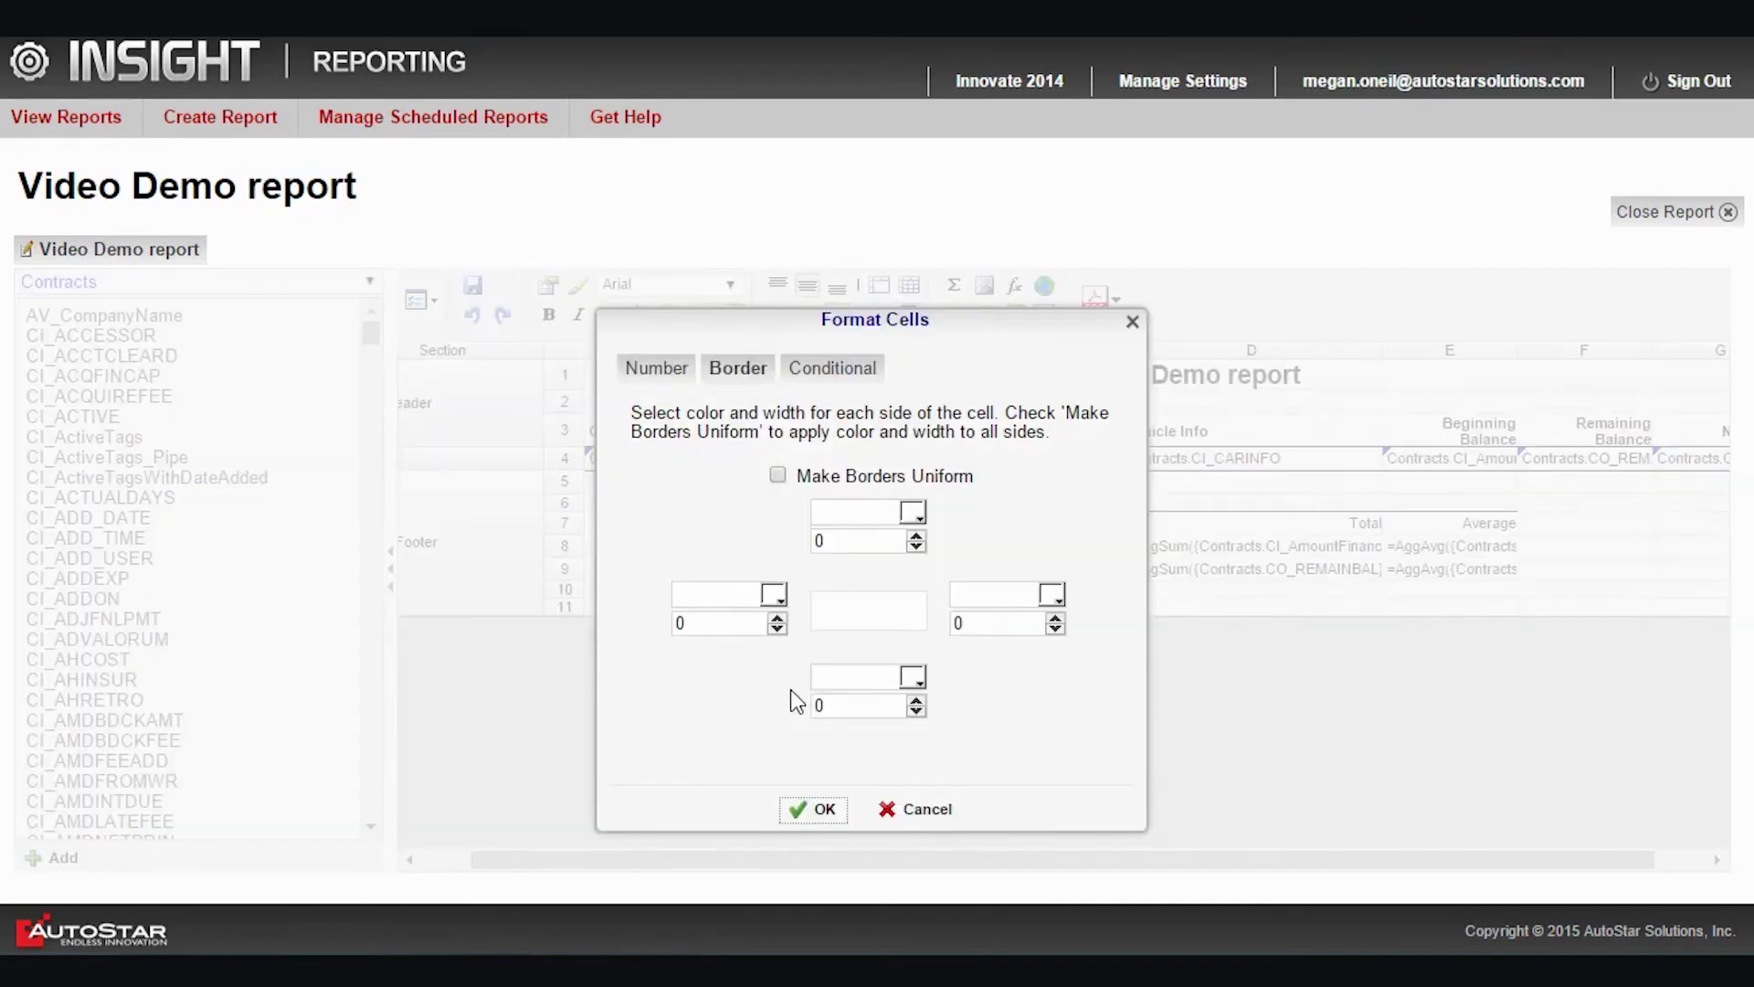
pyautogui.click(775, 617)
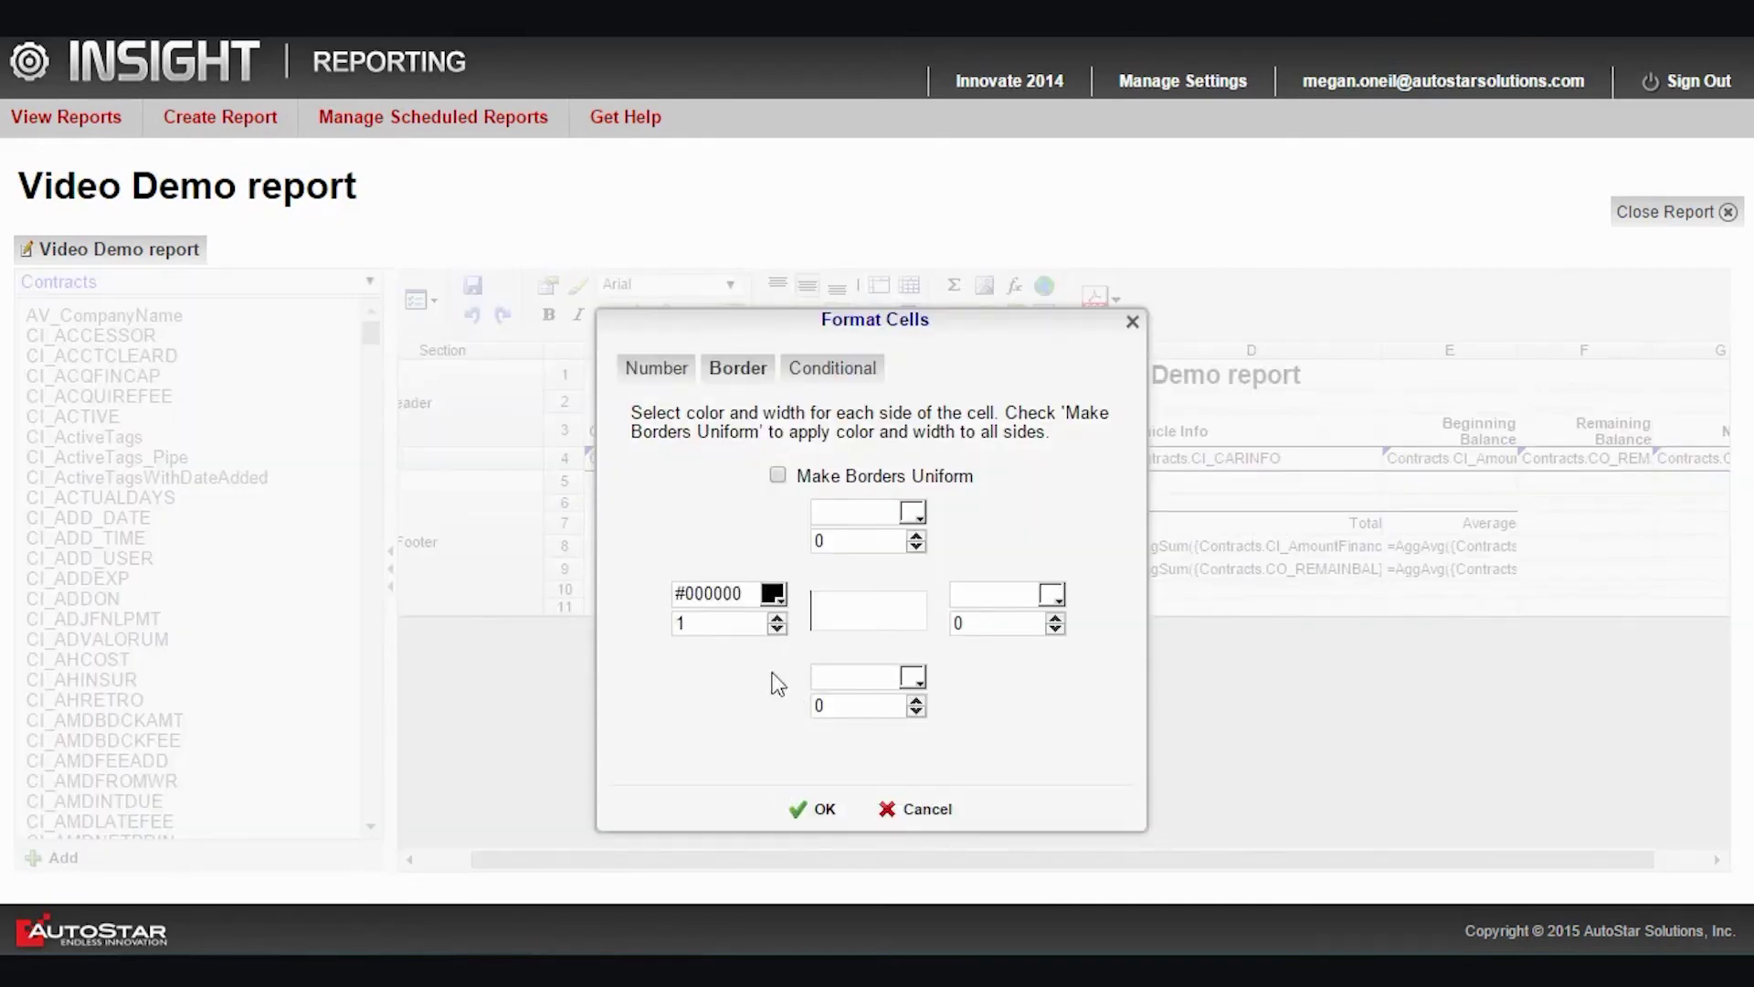
pyautogui.click(813, 810)
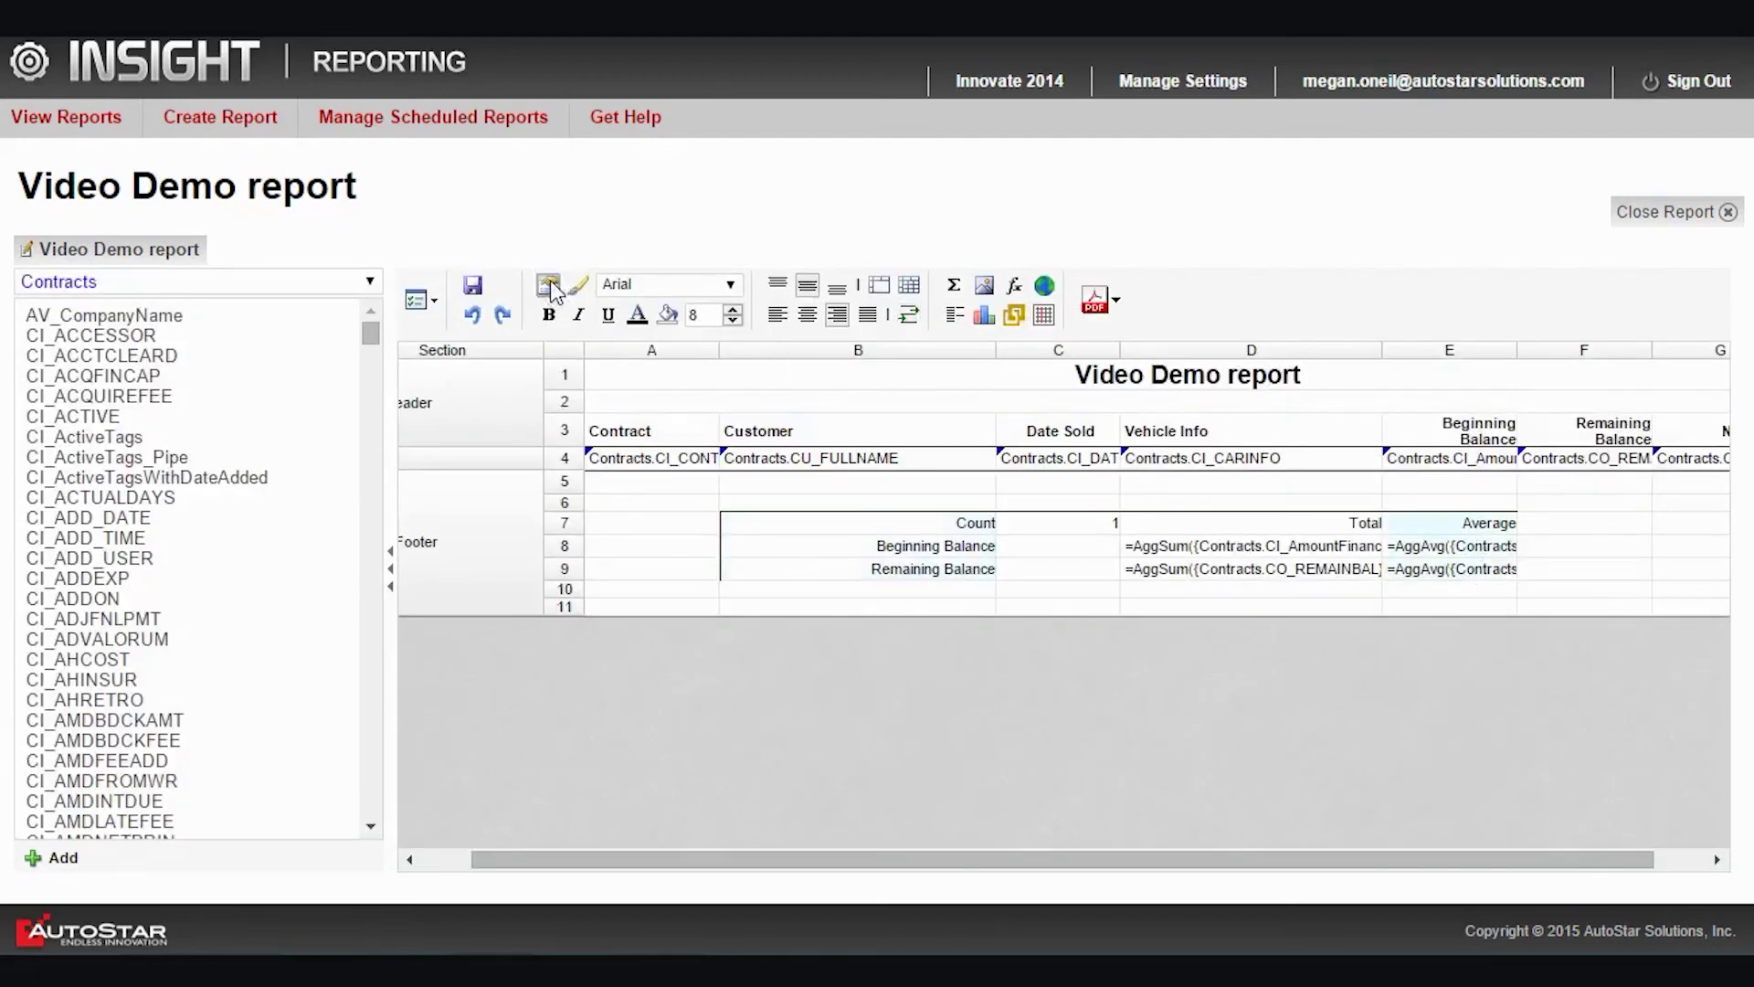
# Add a right border of width 1 in #000000 to the Average cells E7 through E9
pyautogui.click(548, 286)
pyautogui.click(1056, 617)
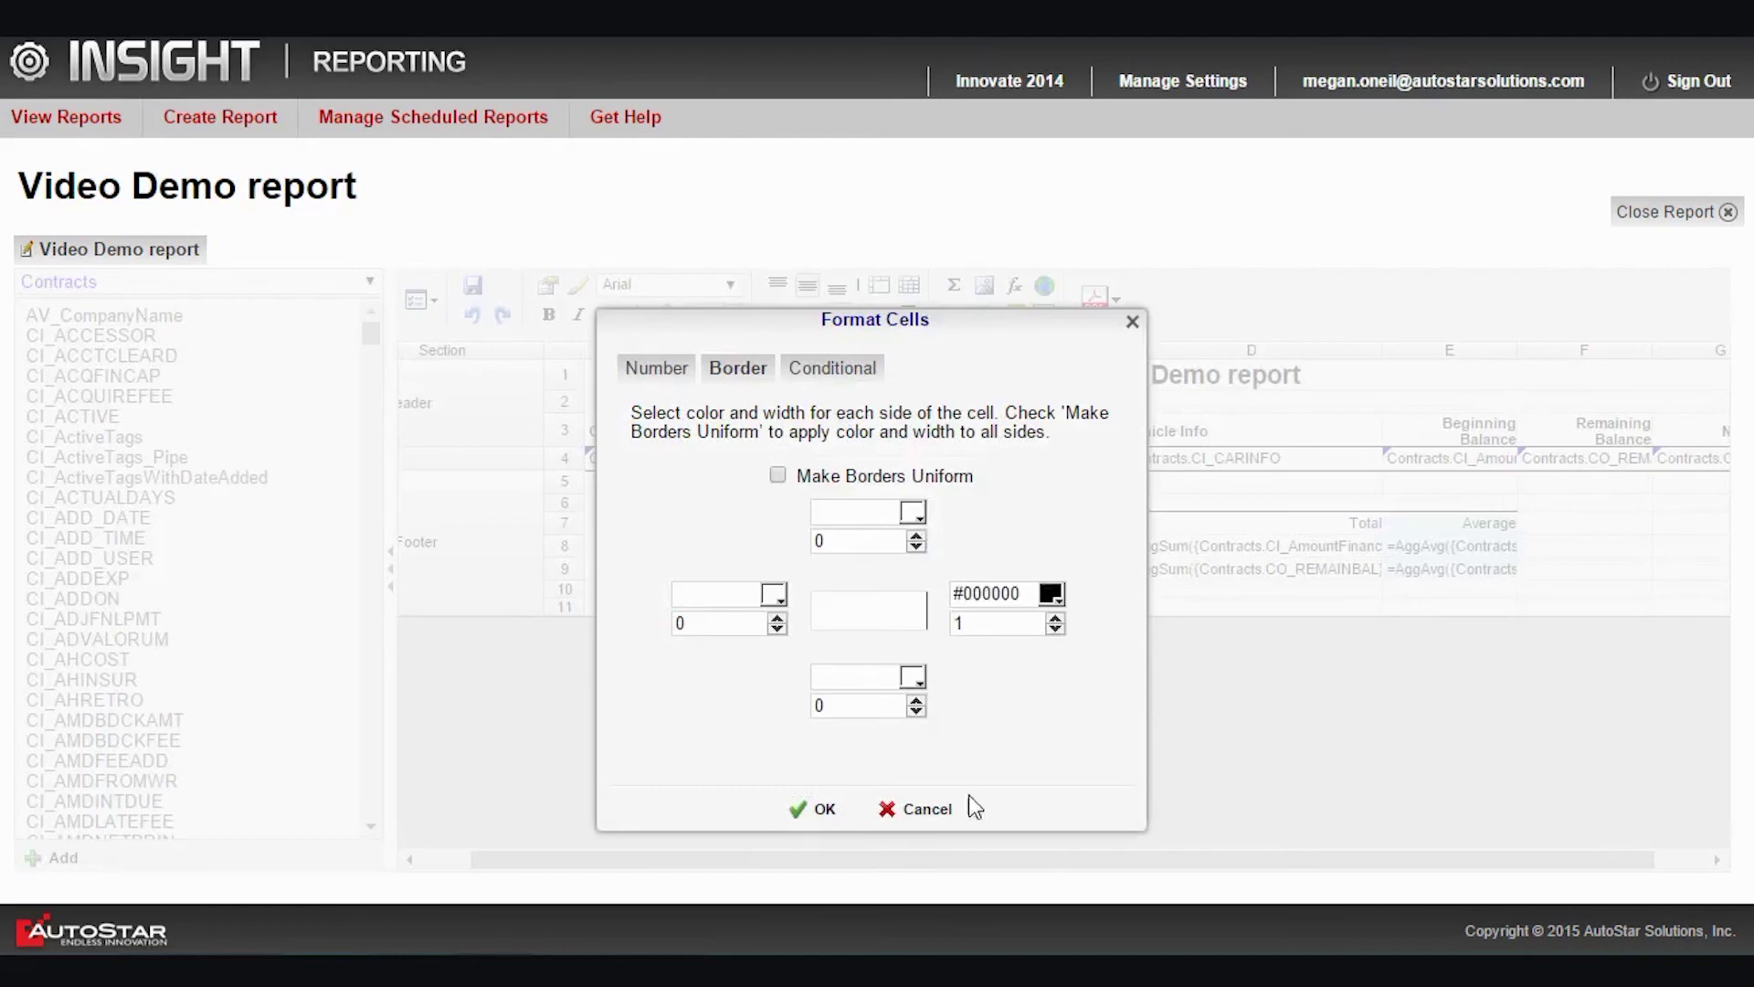
pyautogui.click(813, 810)
# Add a black top border to cells B10 through E10 to close the box around the summary
pyautogui.moveTo(863, 594); pyautogui.dragTo(1421, 594)
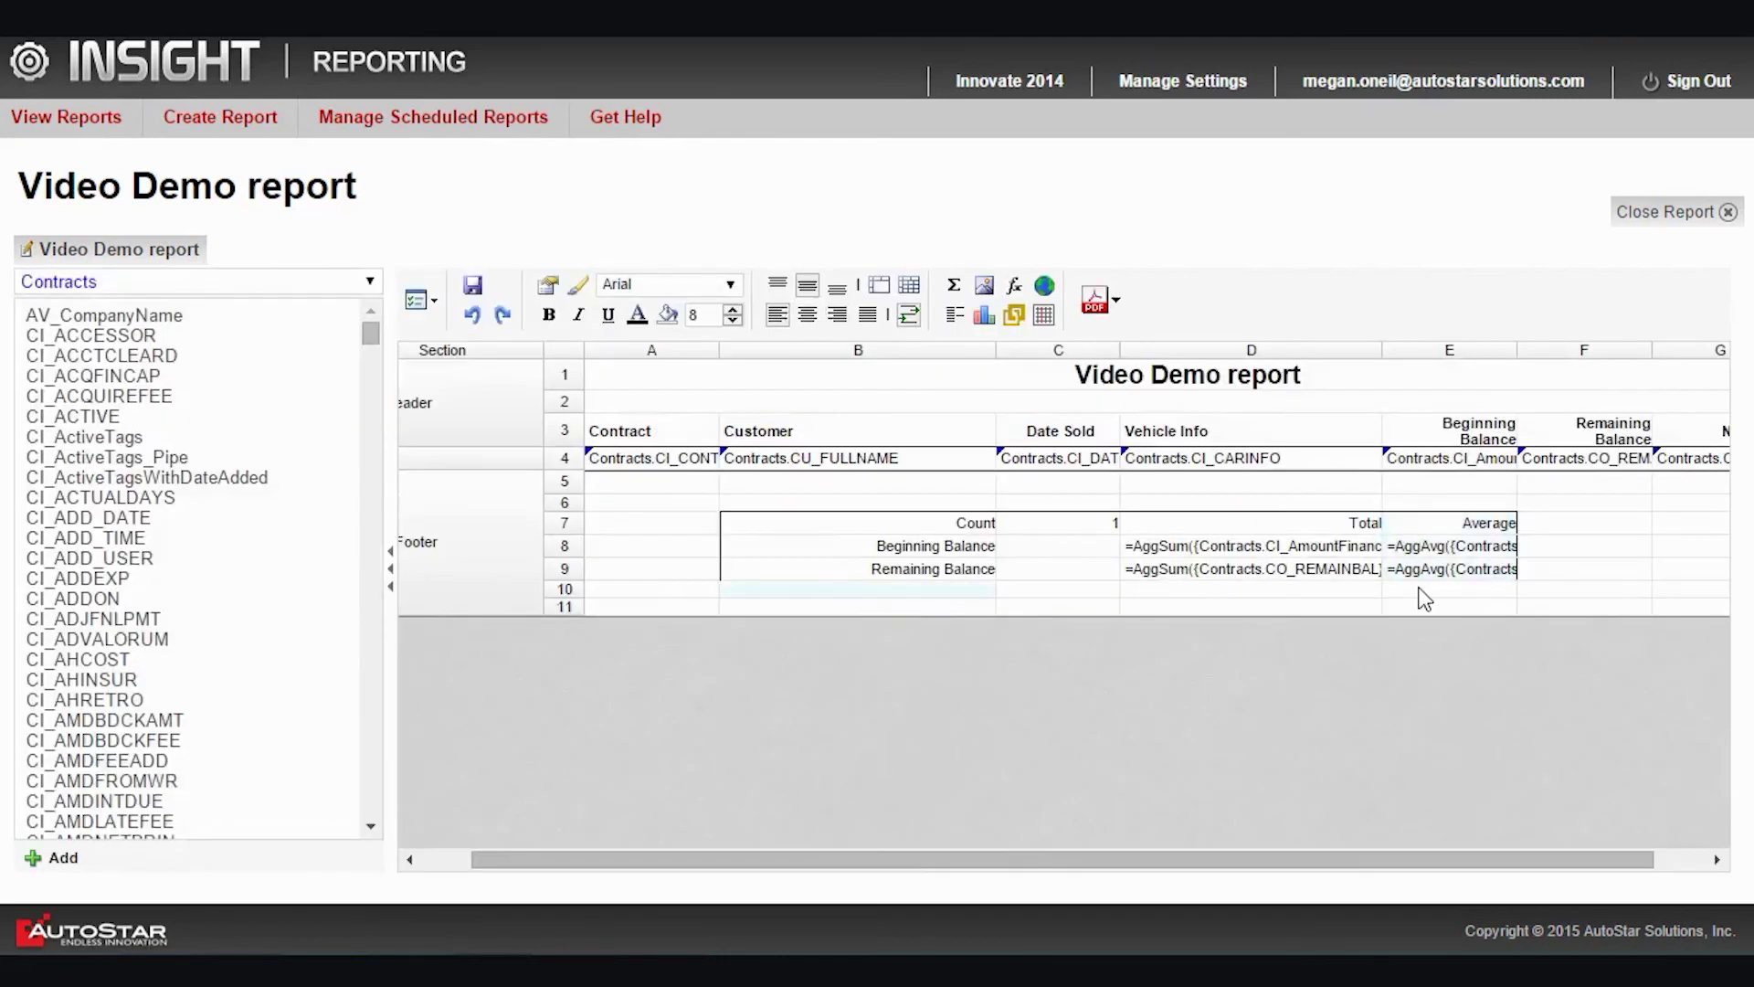
pyautogui.click(548, 286)
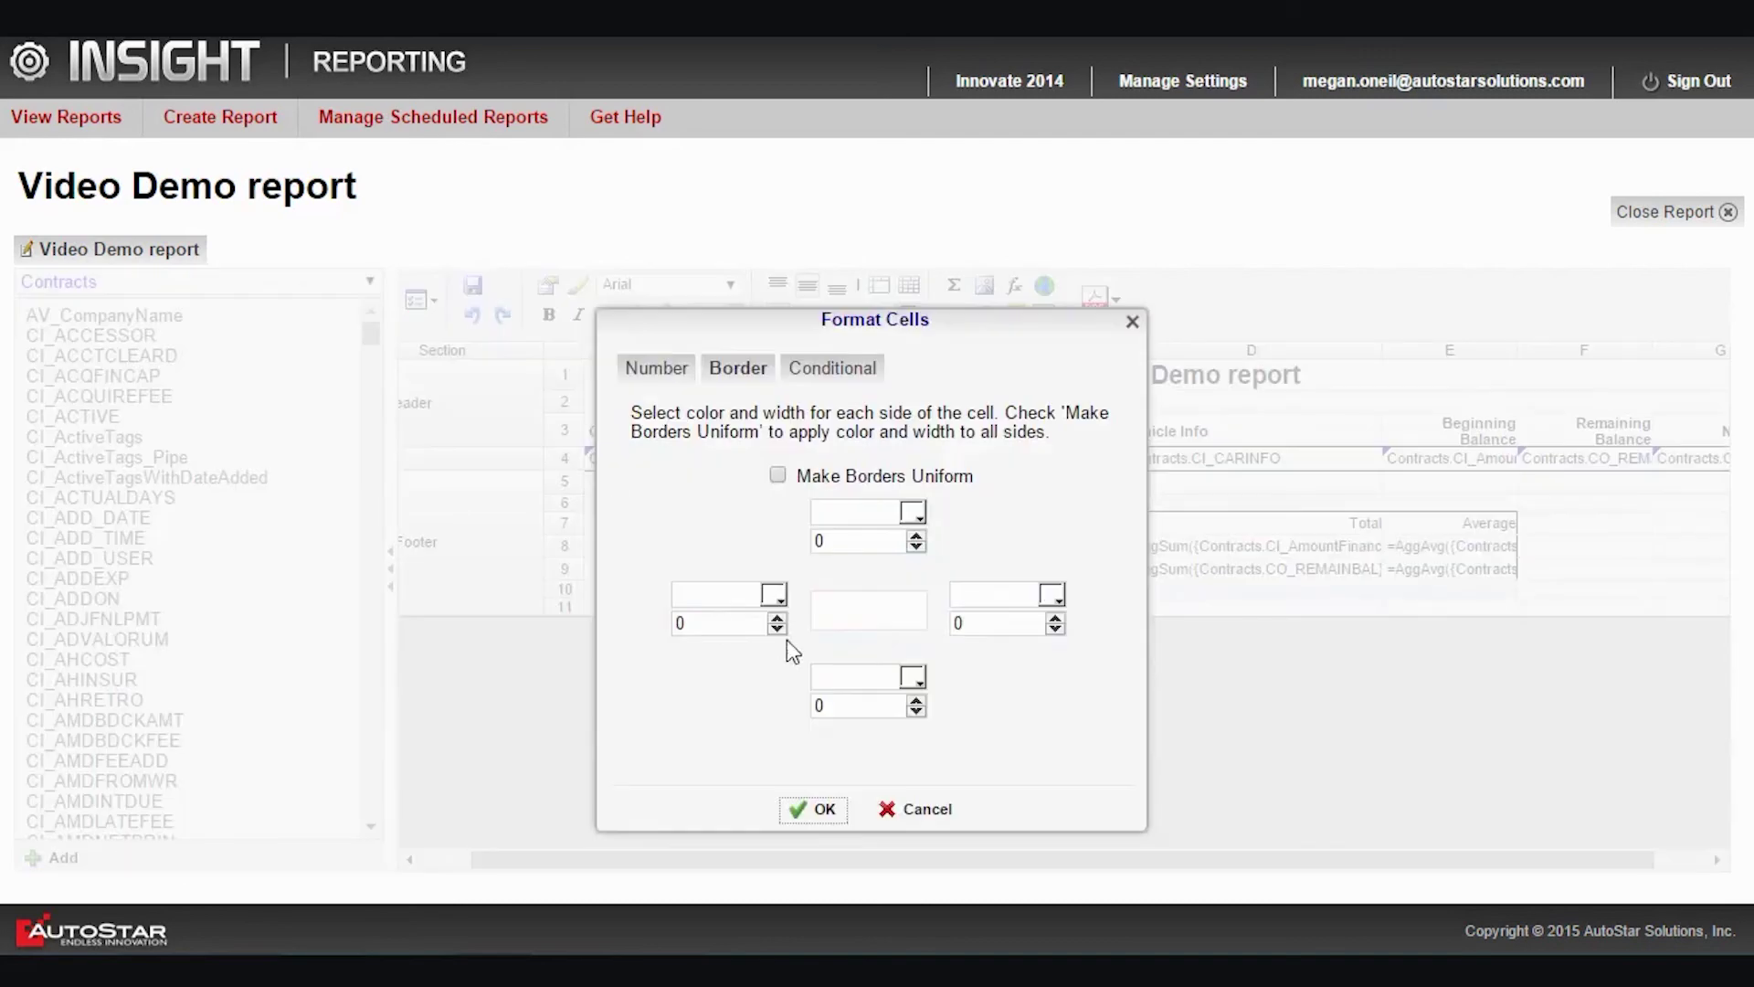
pyautogui.click(915, 535)
pyautogui.click(813, 808)
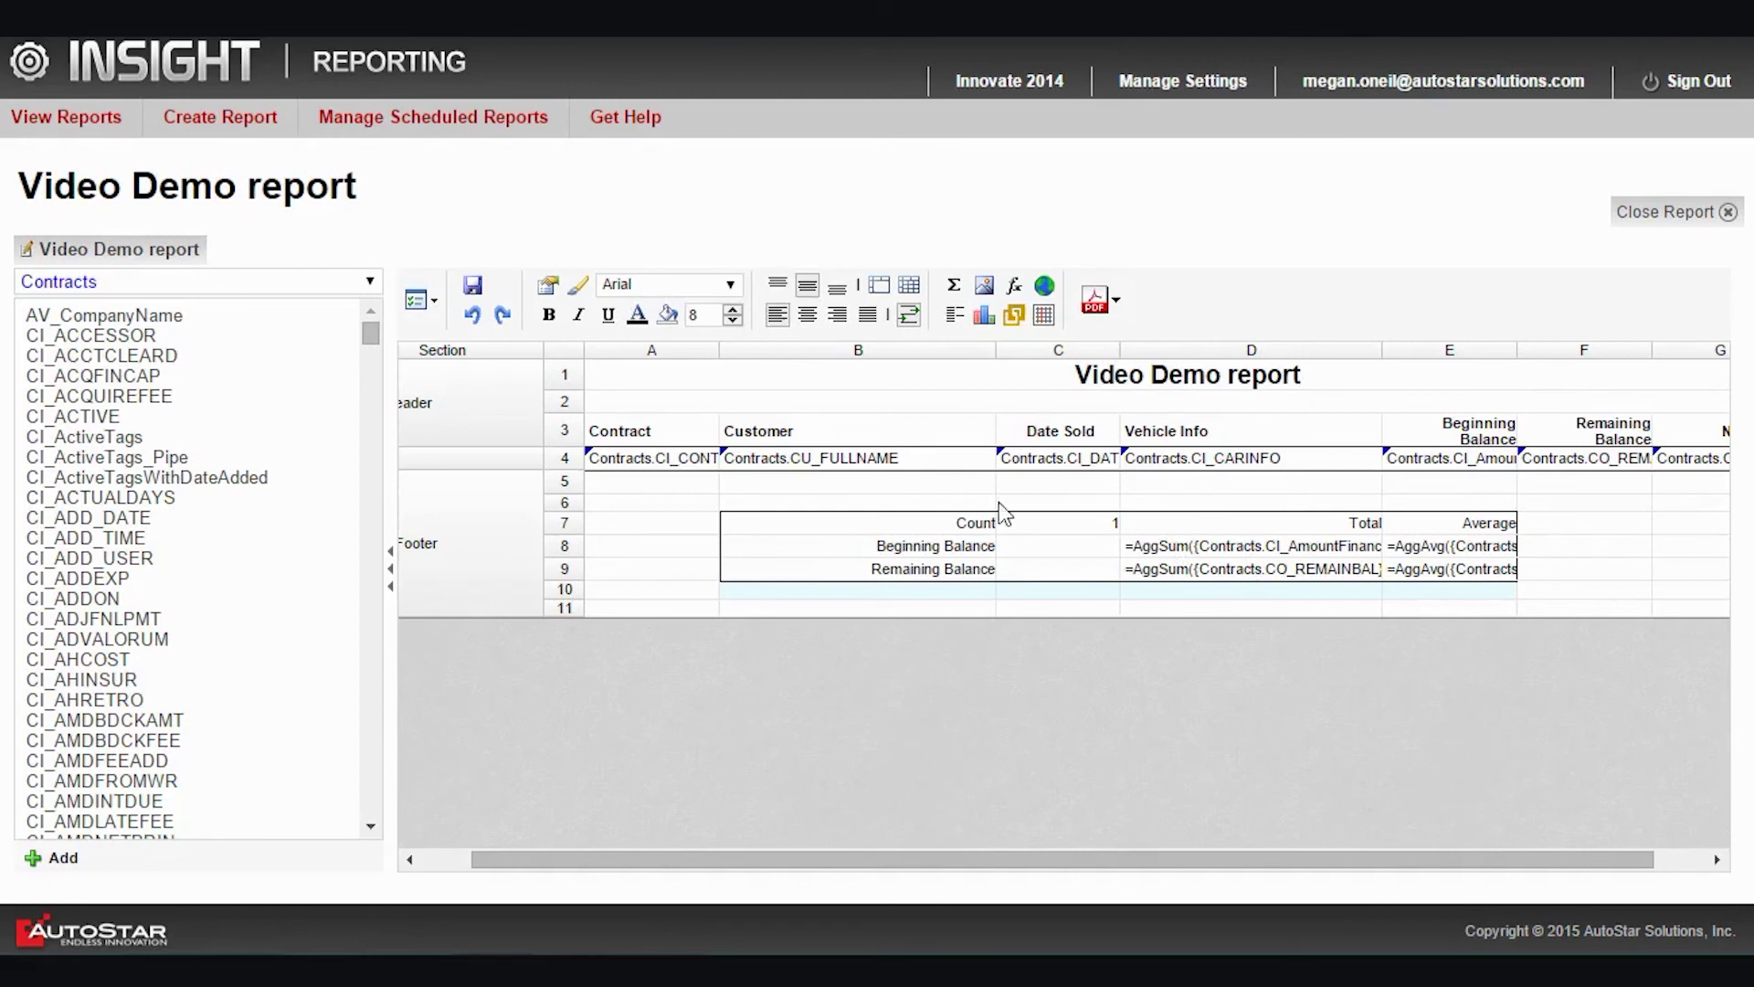
# Run the Video Demo report as a PDF and view the summary box at the end of the output
pyautogui.click(1080, 302)
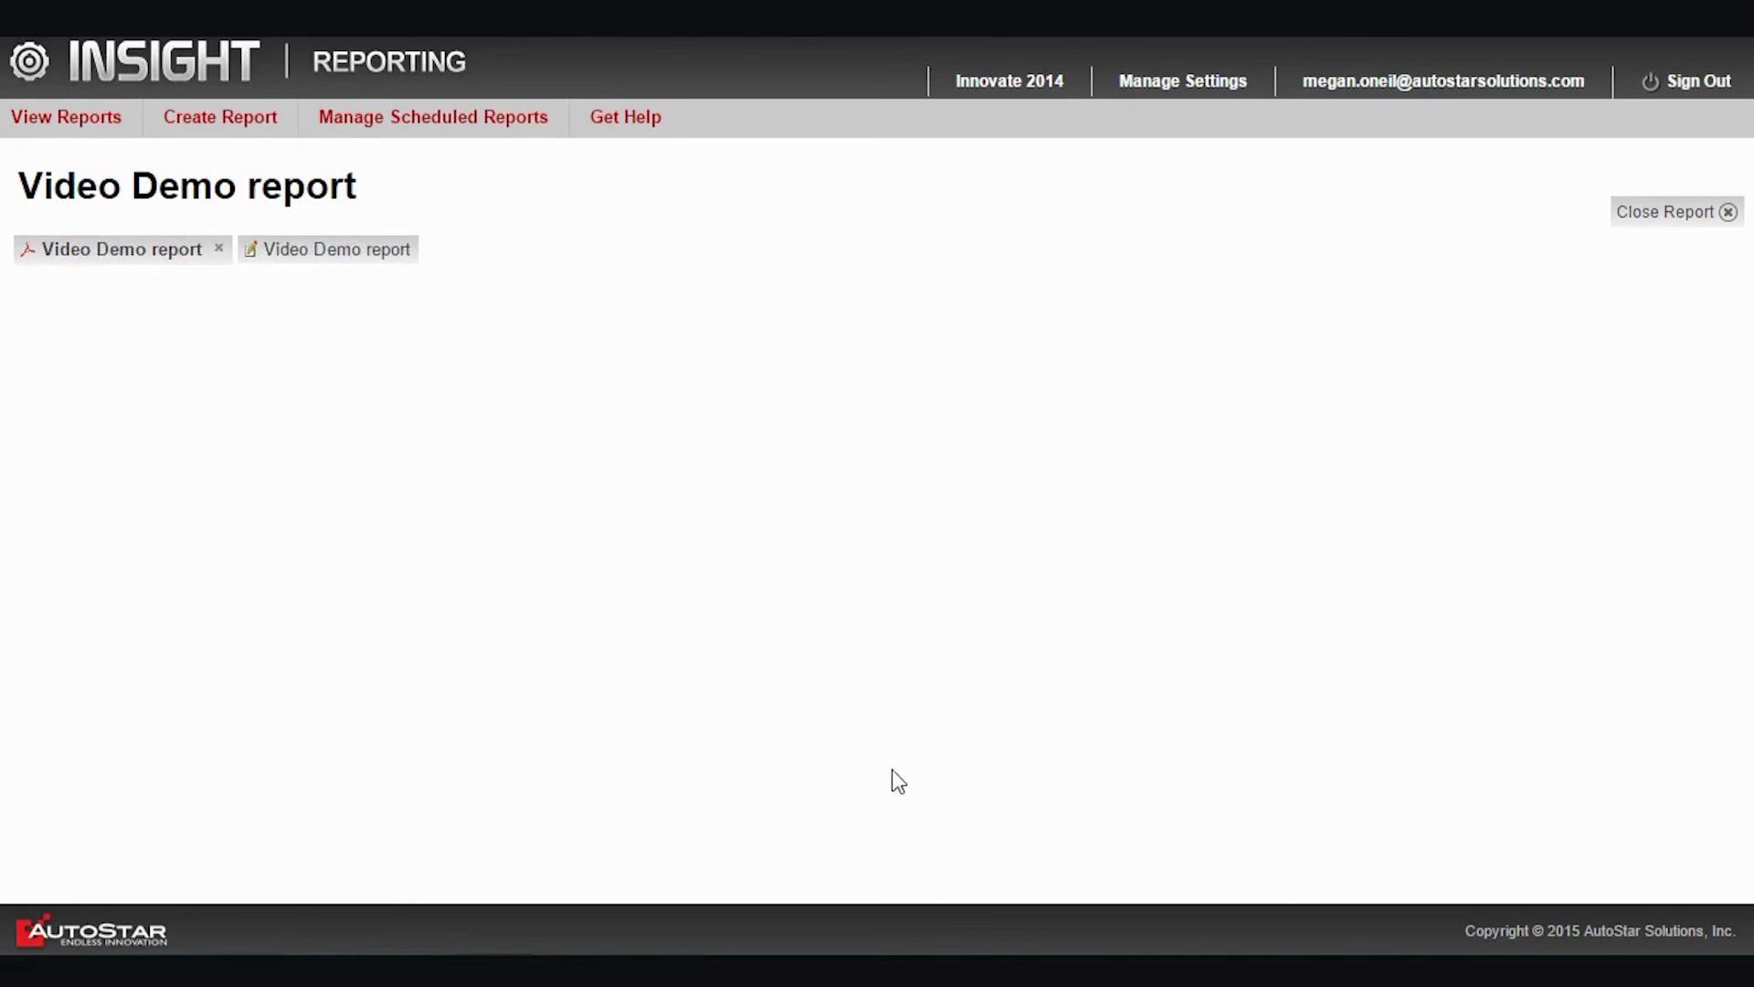
pyautogui.click(820, 765)
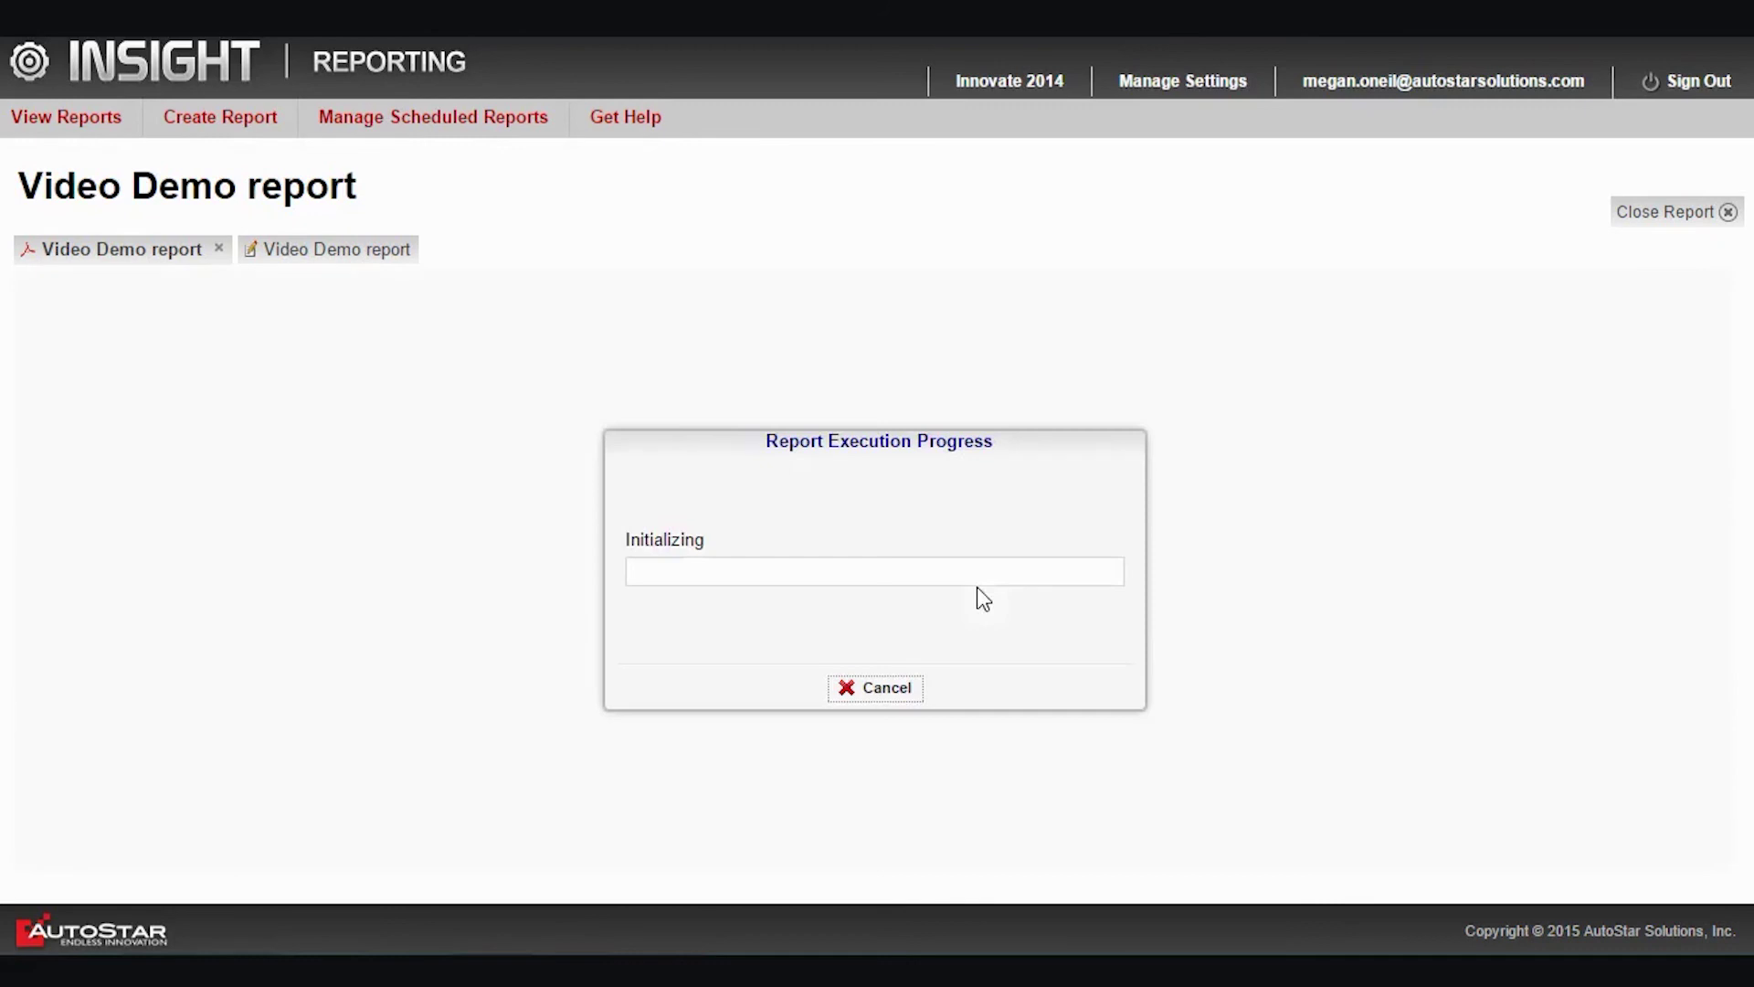
pyautogui.scroll(-6, 929, 676)
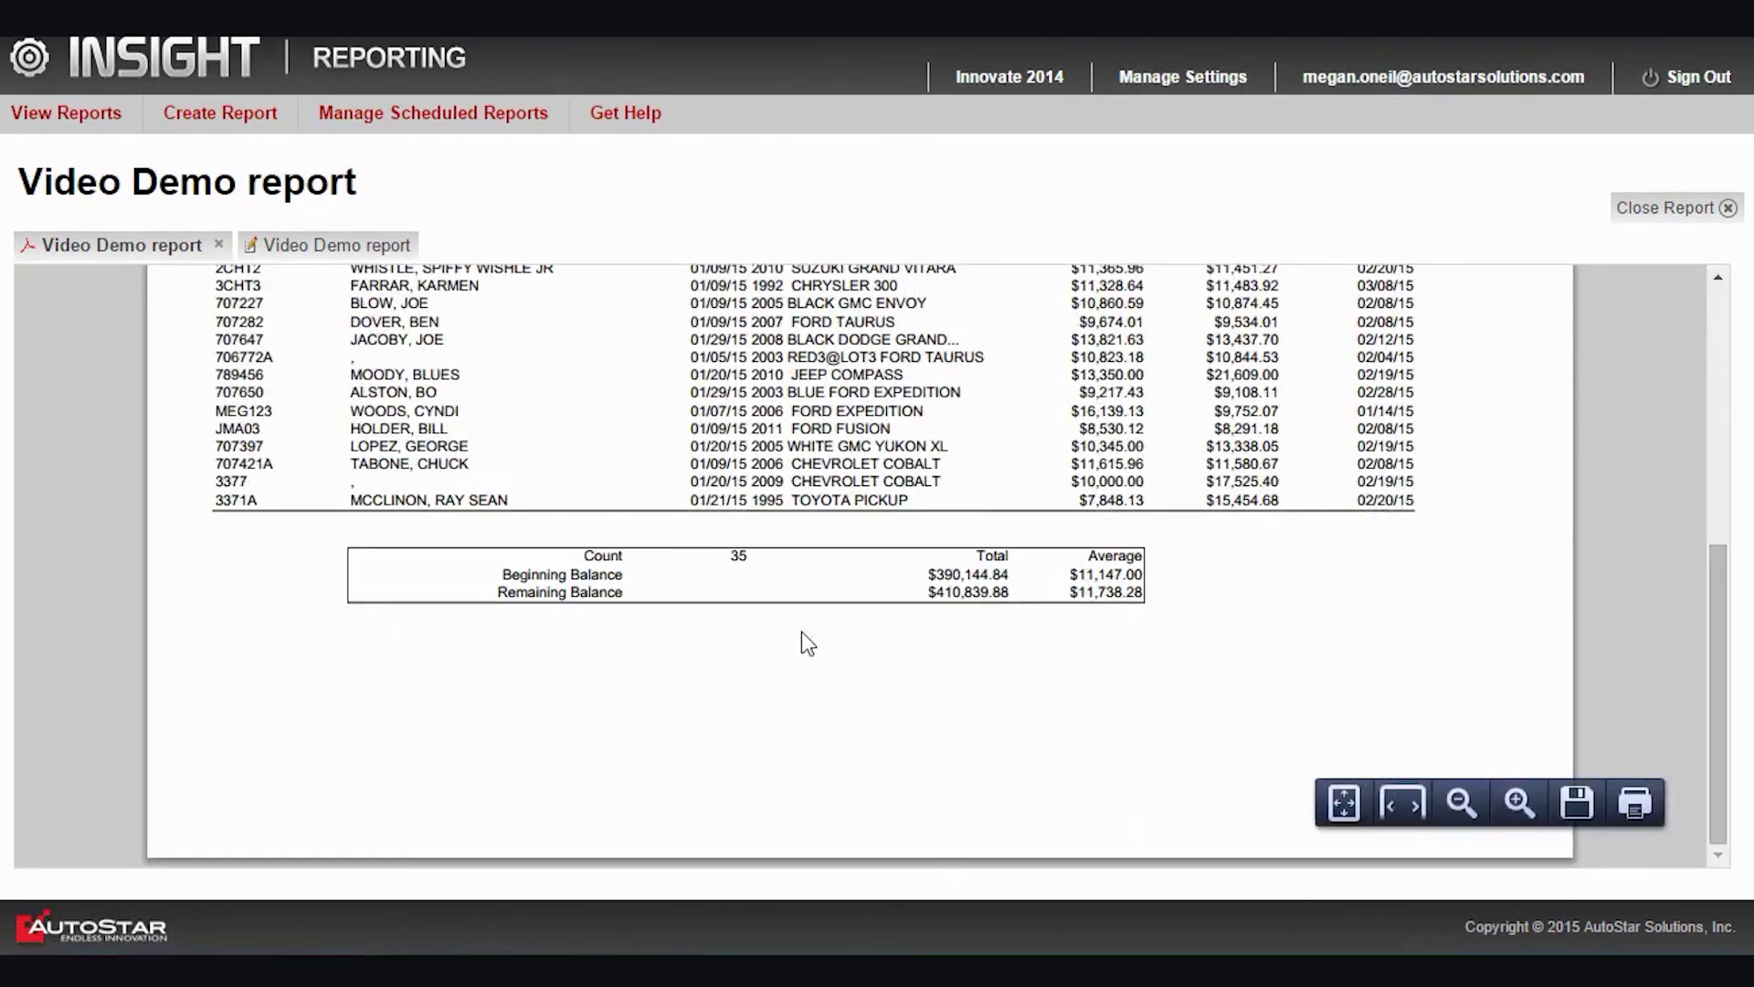